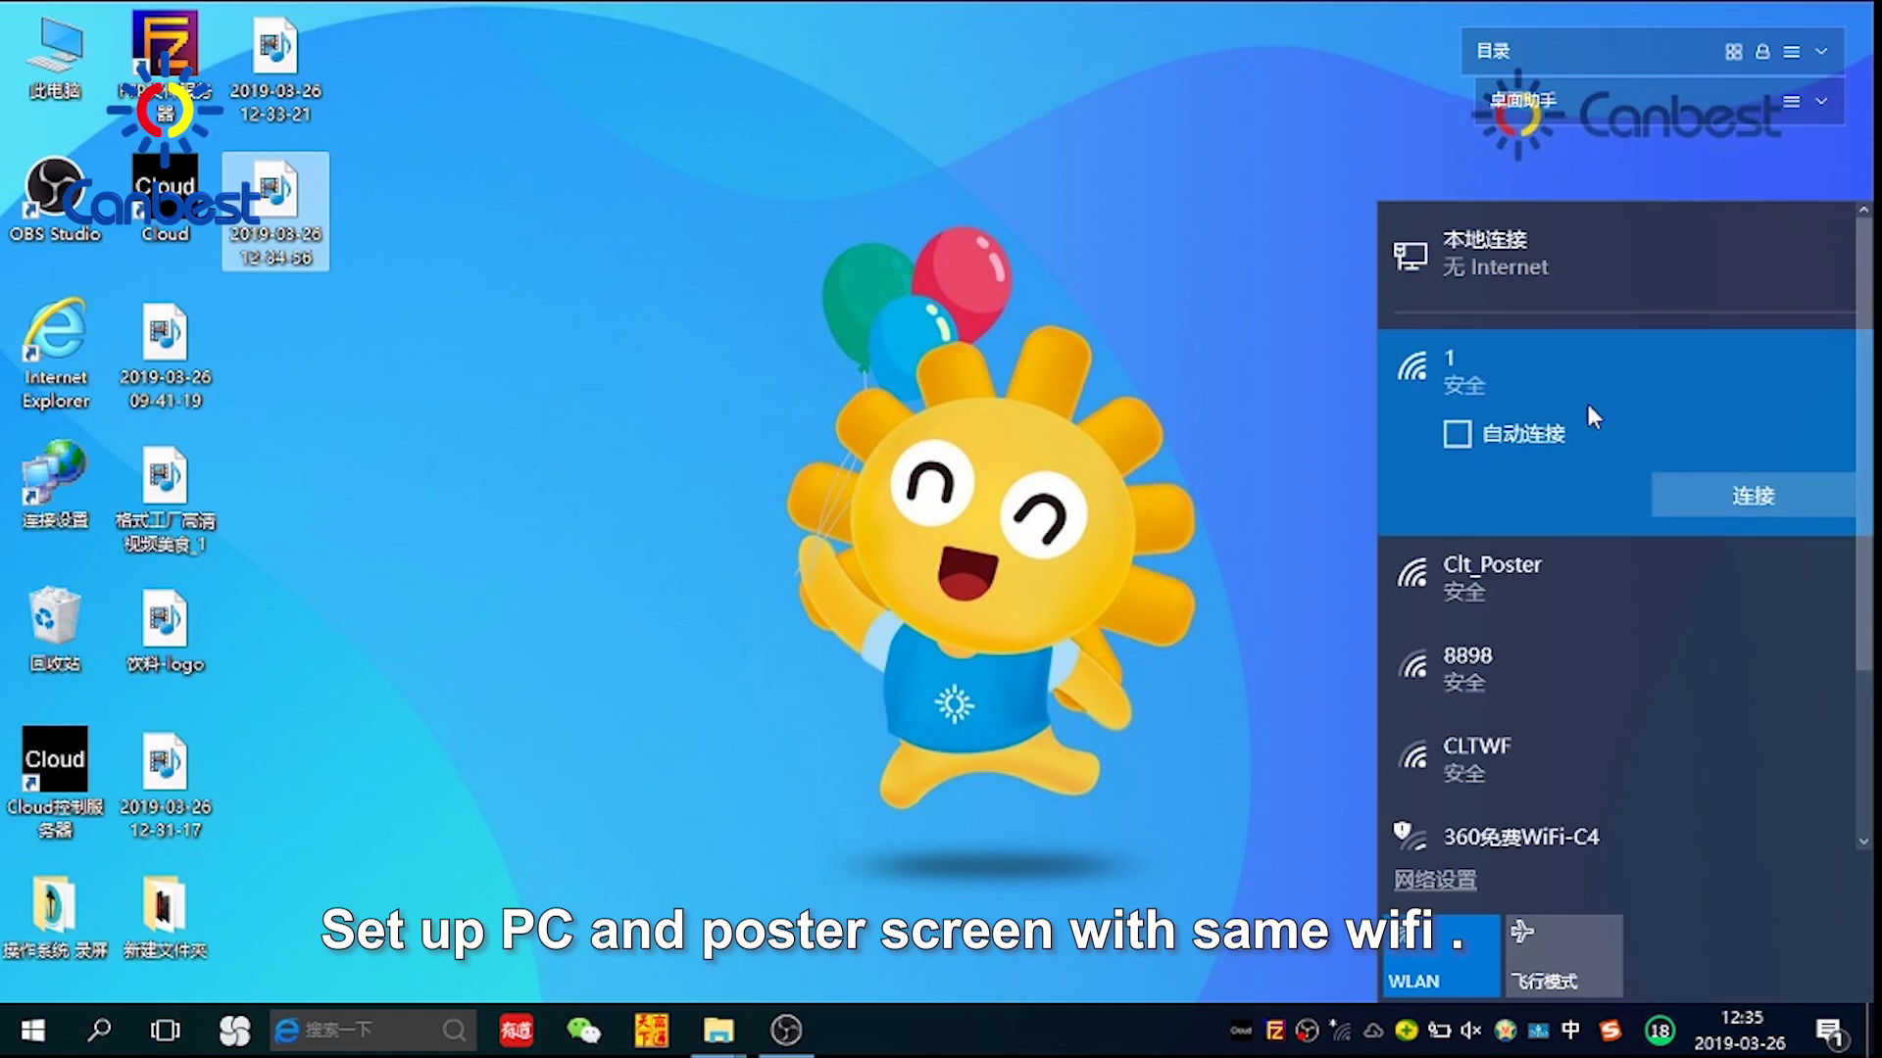
Connect to the secured Wi-Fi network 1 and close the network flyout
left_click(1674, 506)
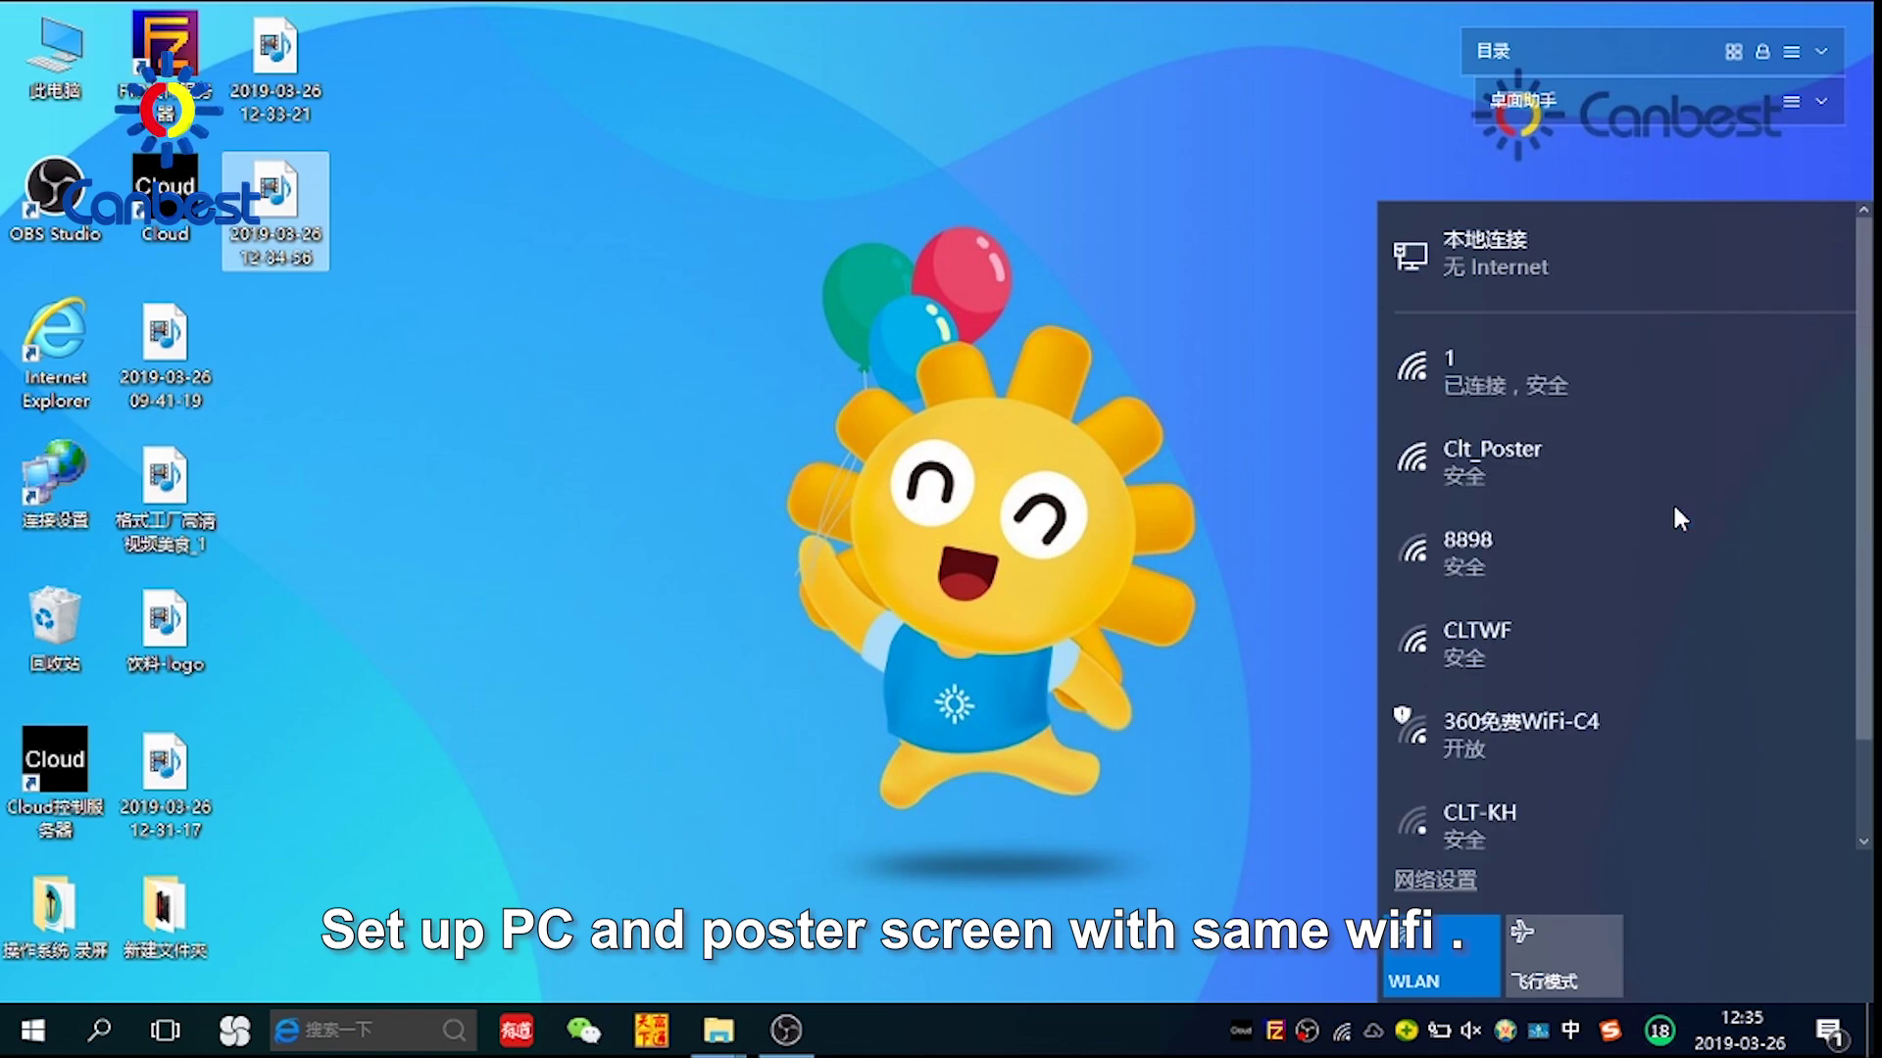
left_click(1219, 232)
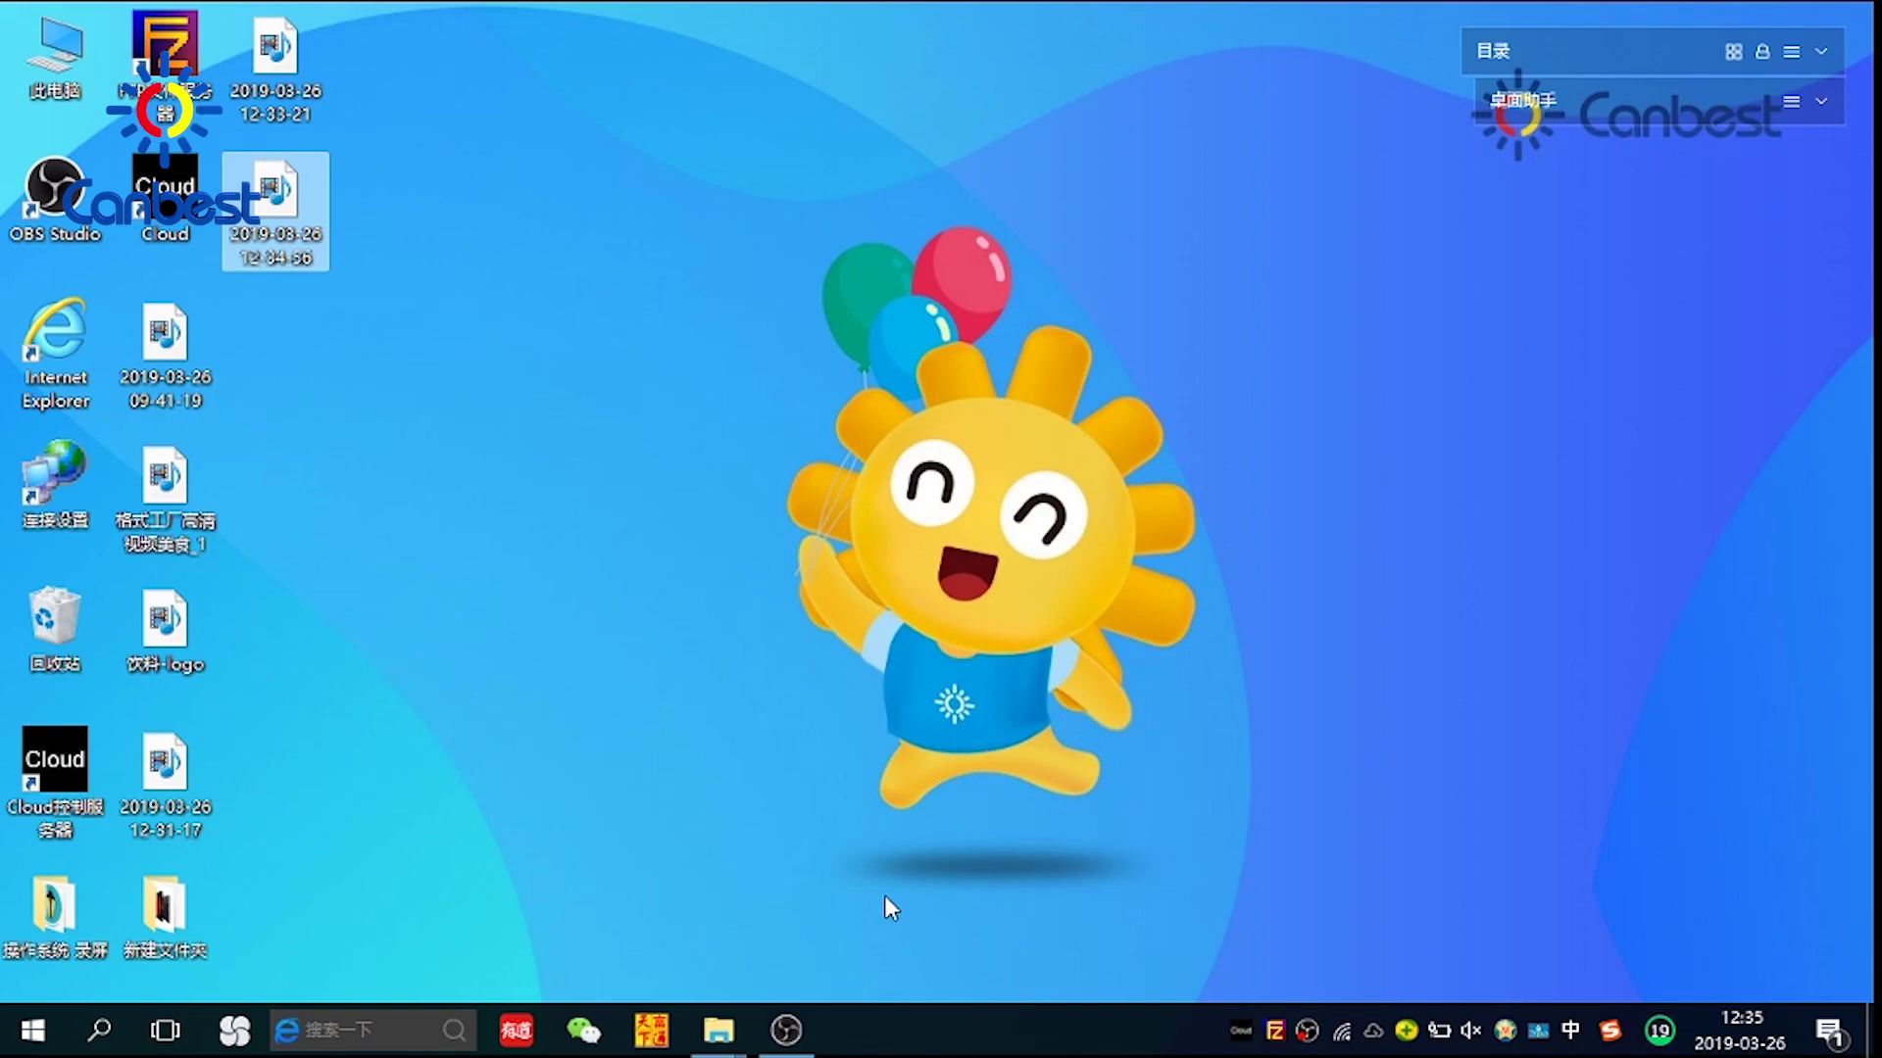
Open the WLAN adapter's connection details to read IPv4 address 192.168.0.112
left_click(1345, 1031)
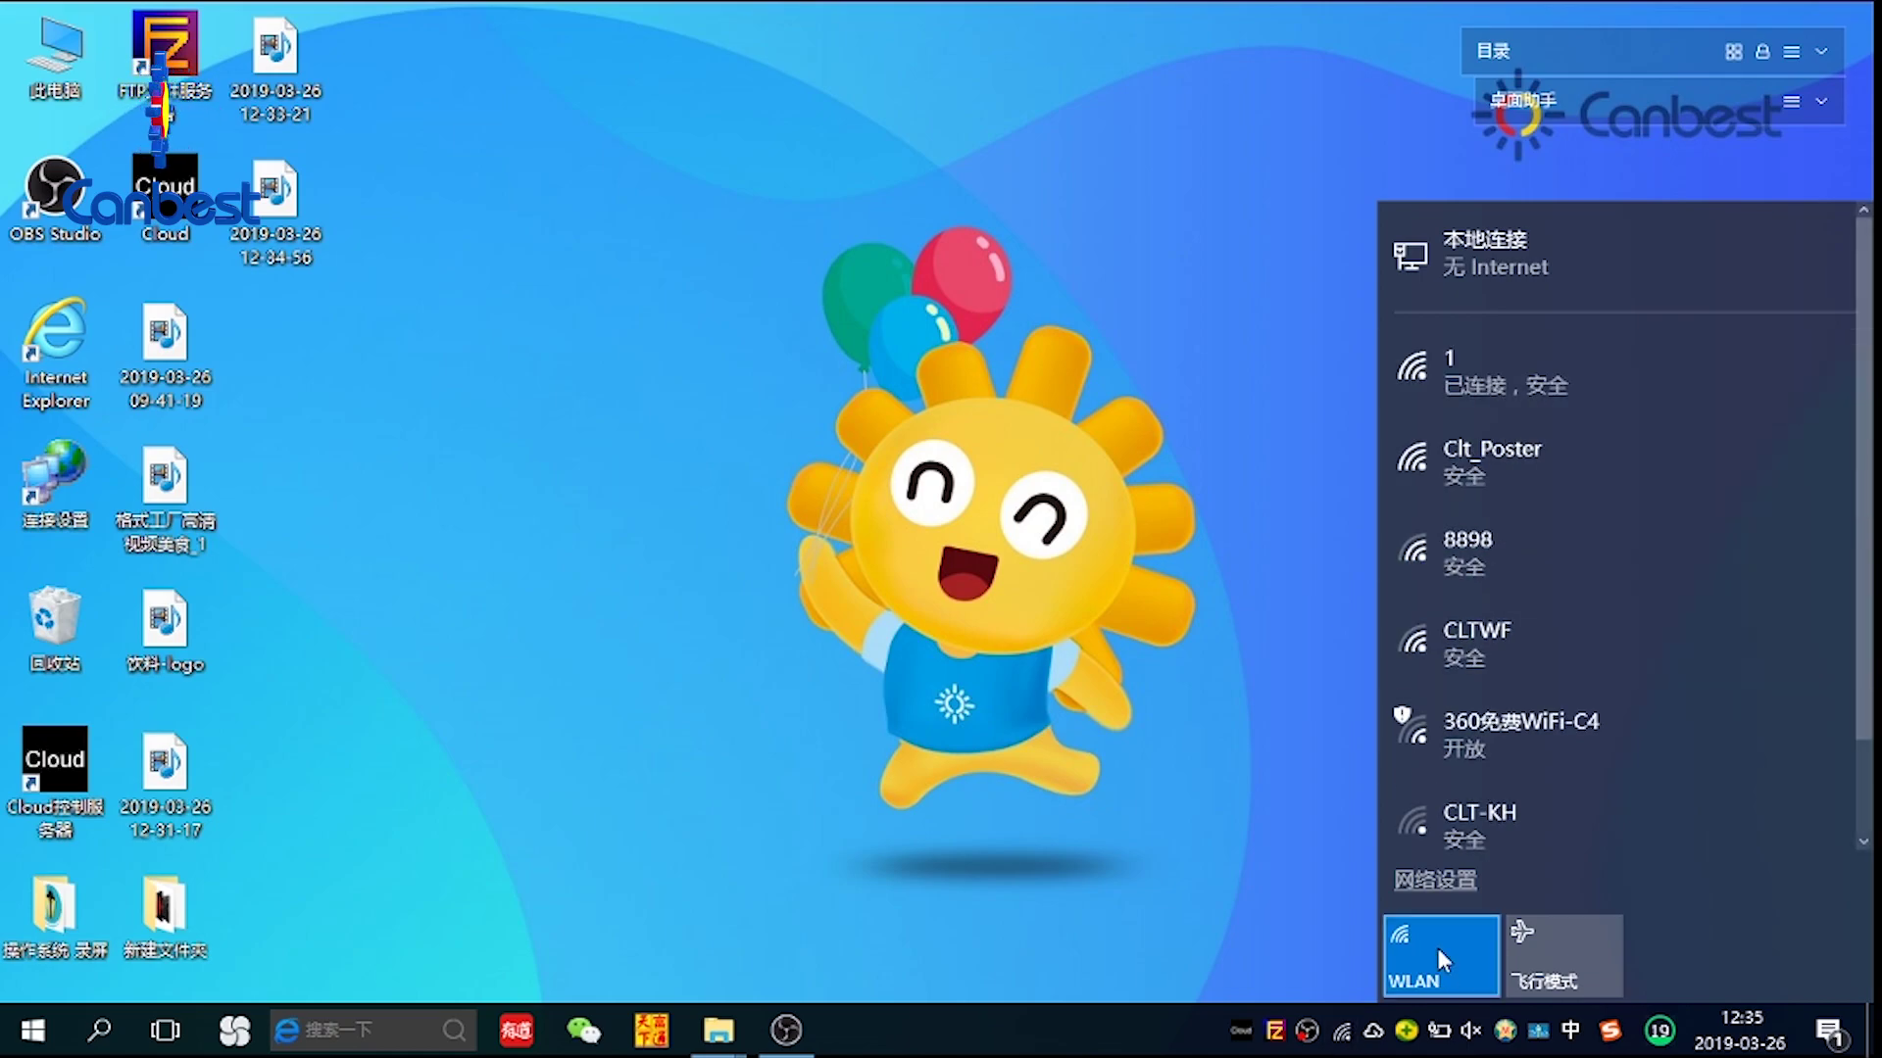
left_click(1435, 880)
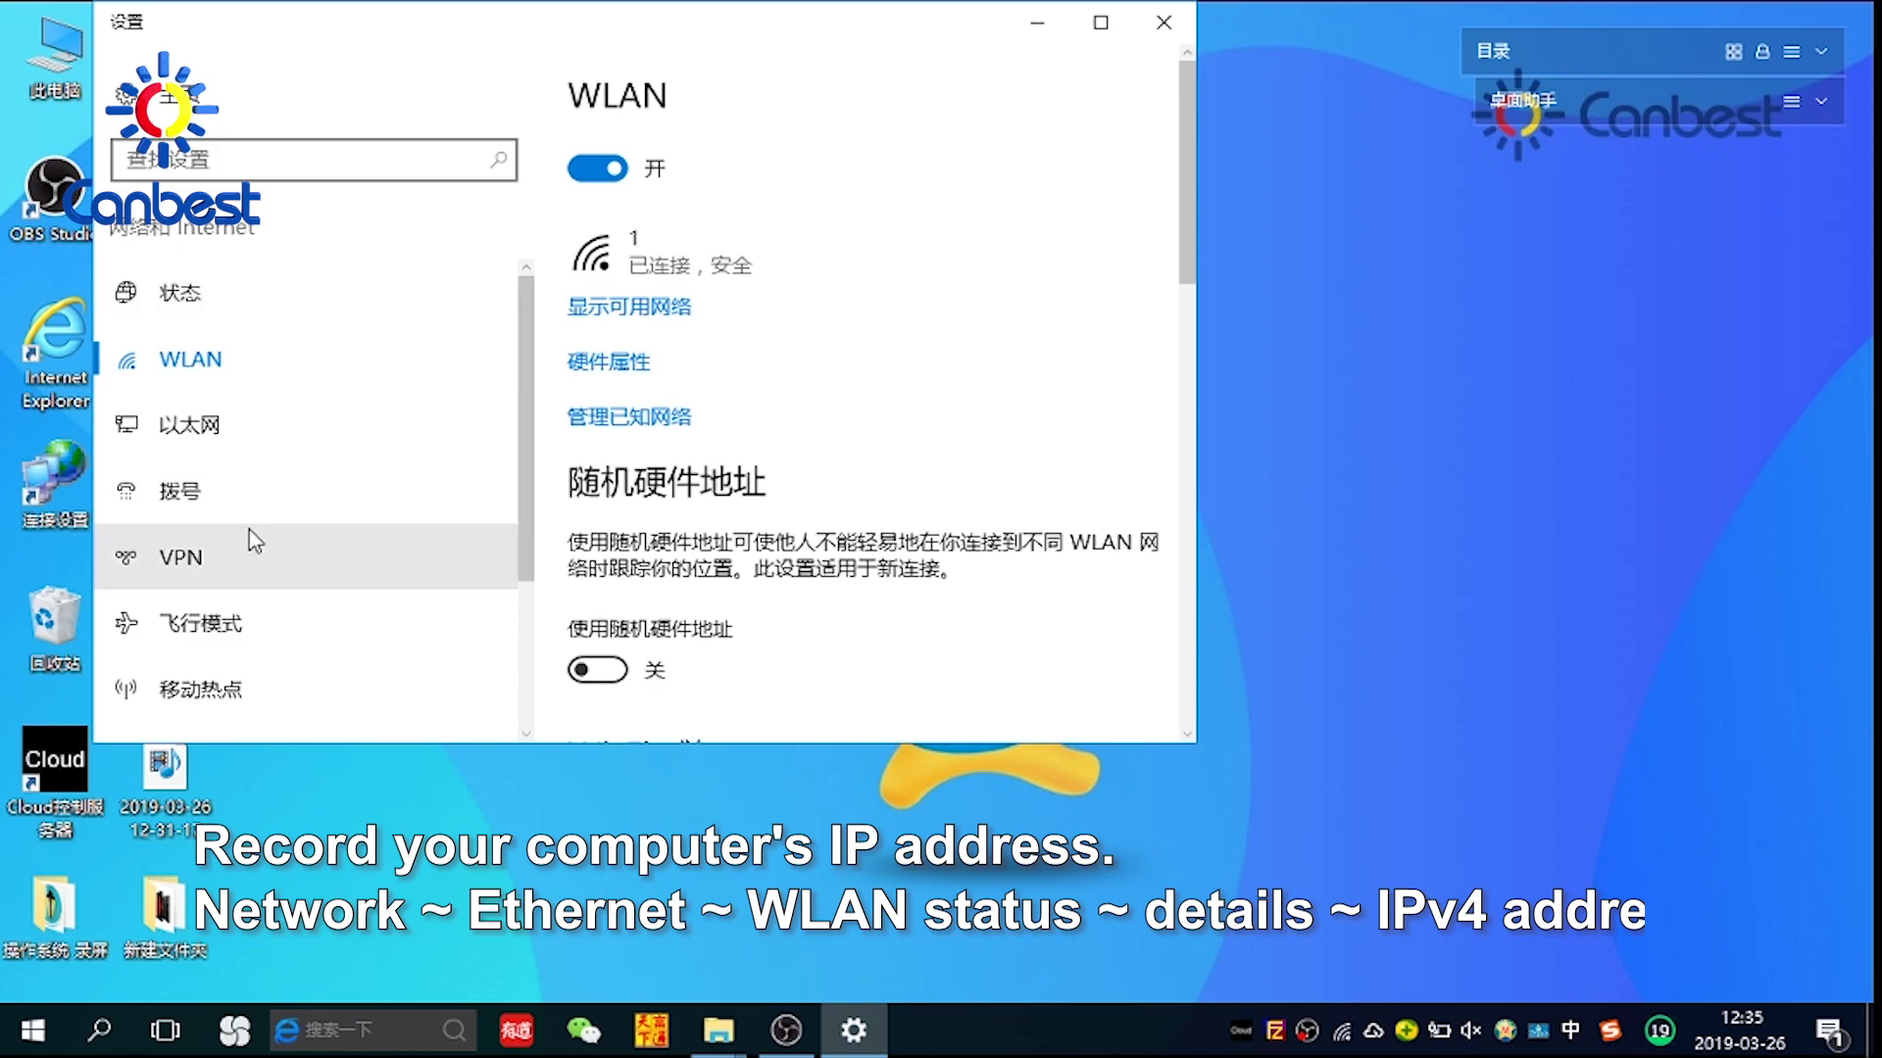
left_click(172, 443)
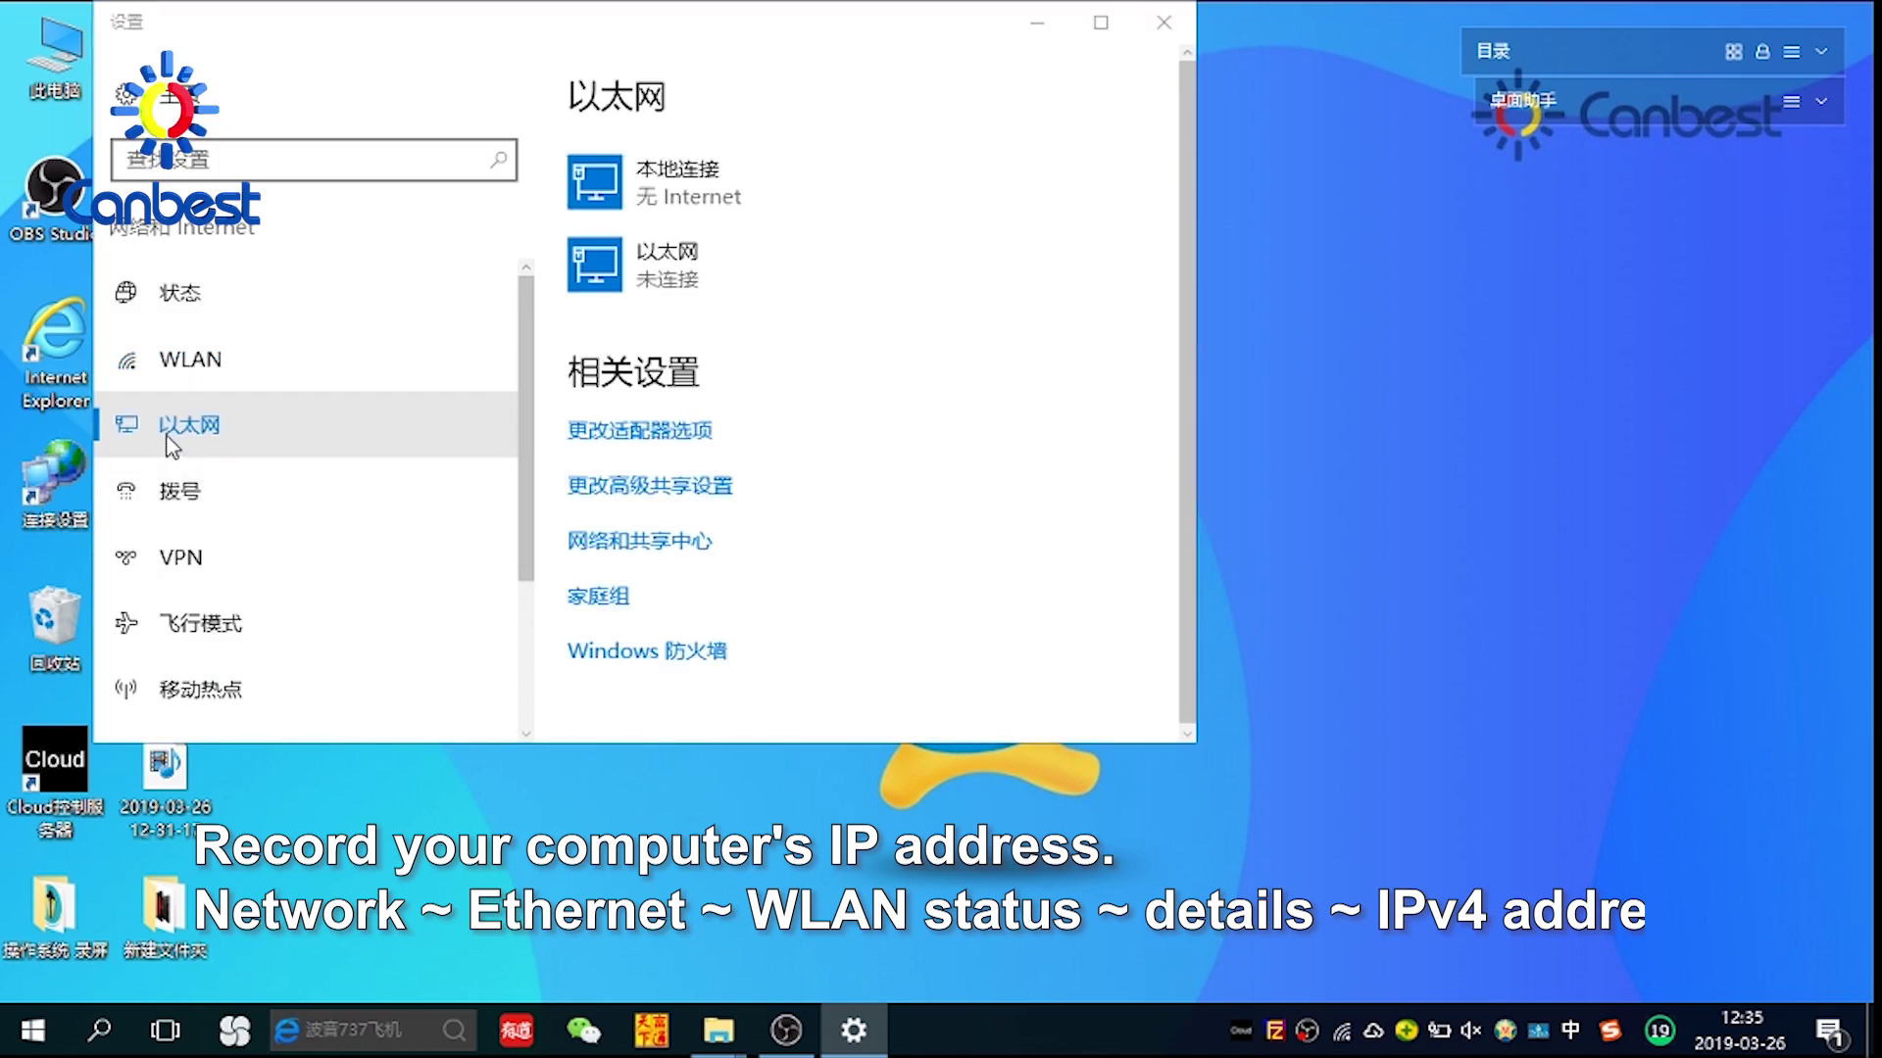
left_click(647, 446)
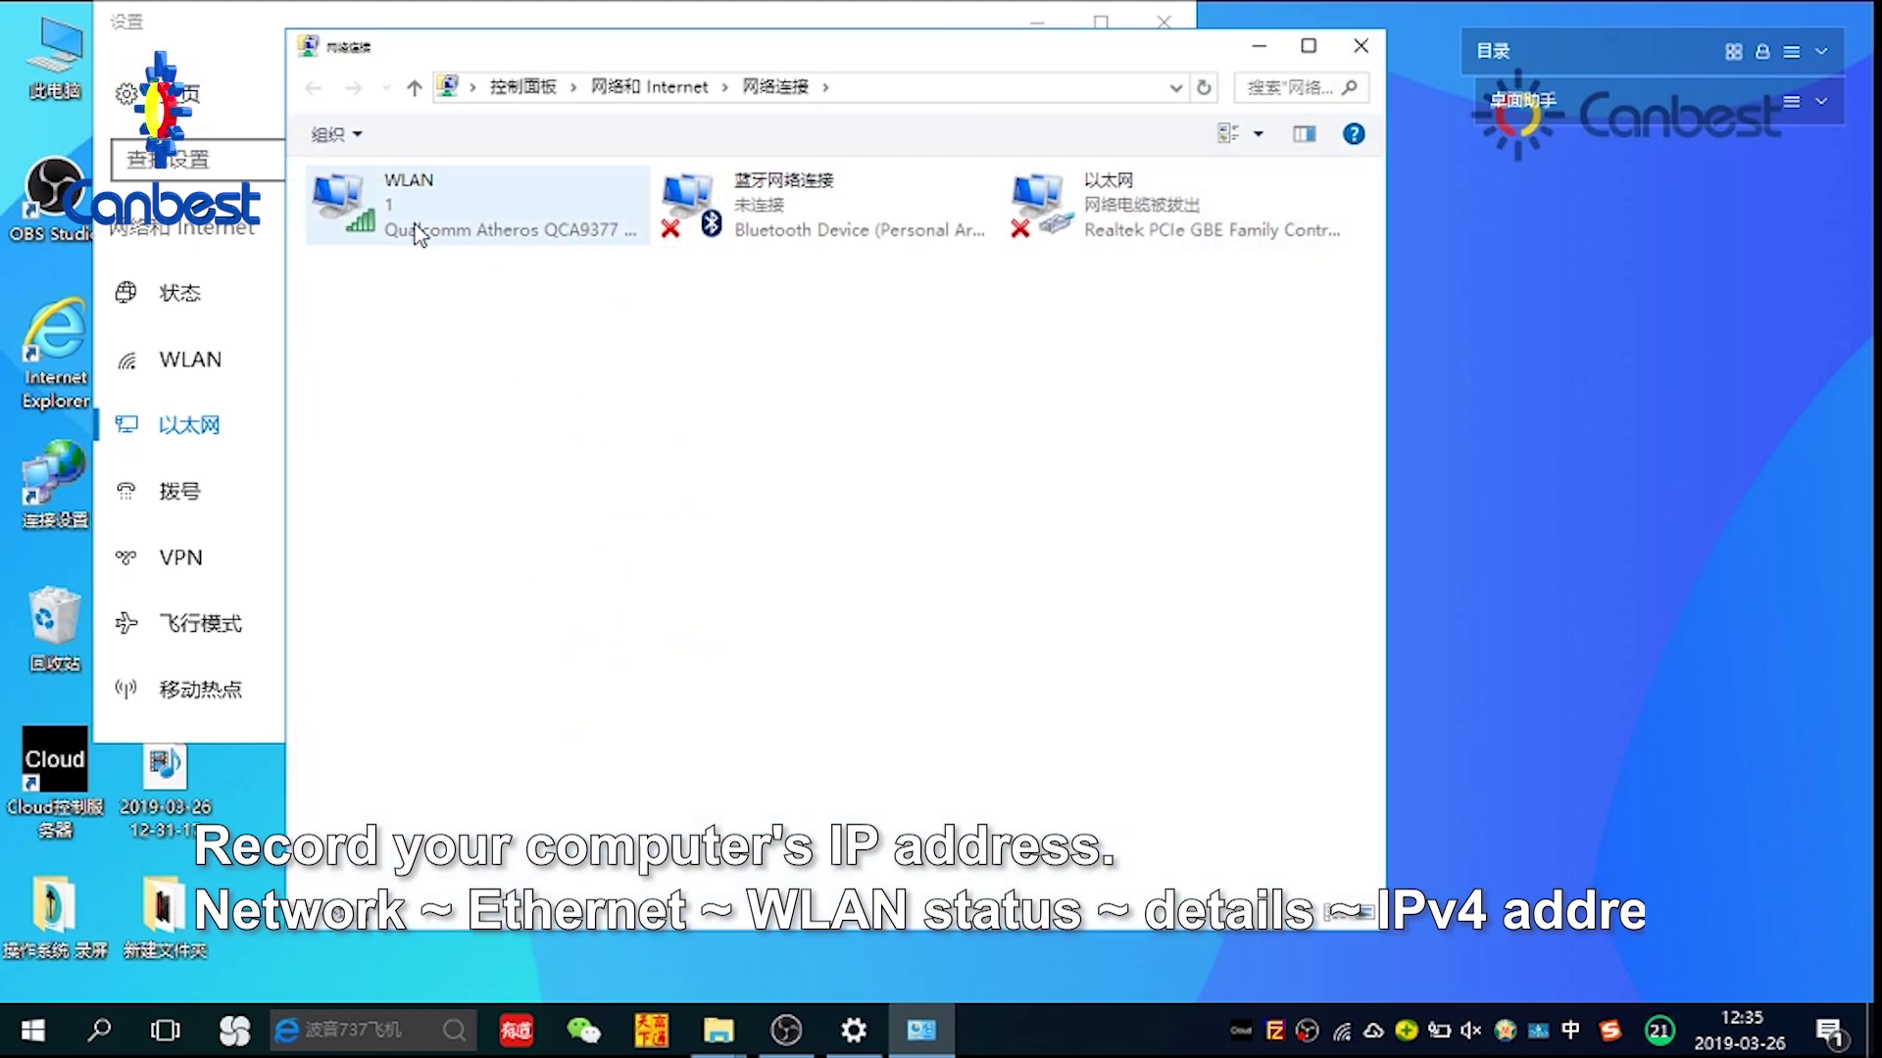
left_click(412, 225)
double_click(411, 231)
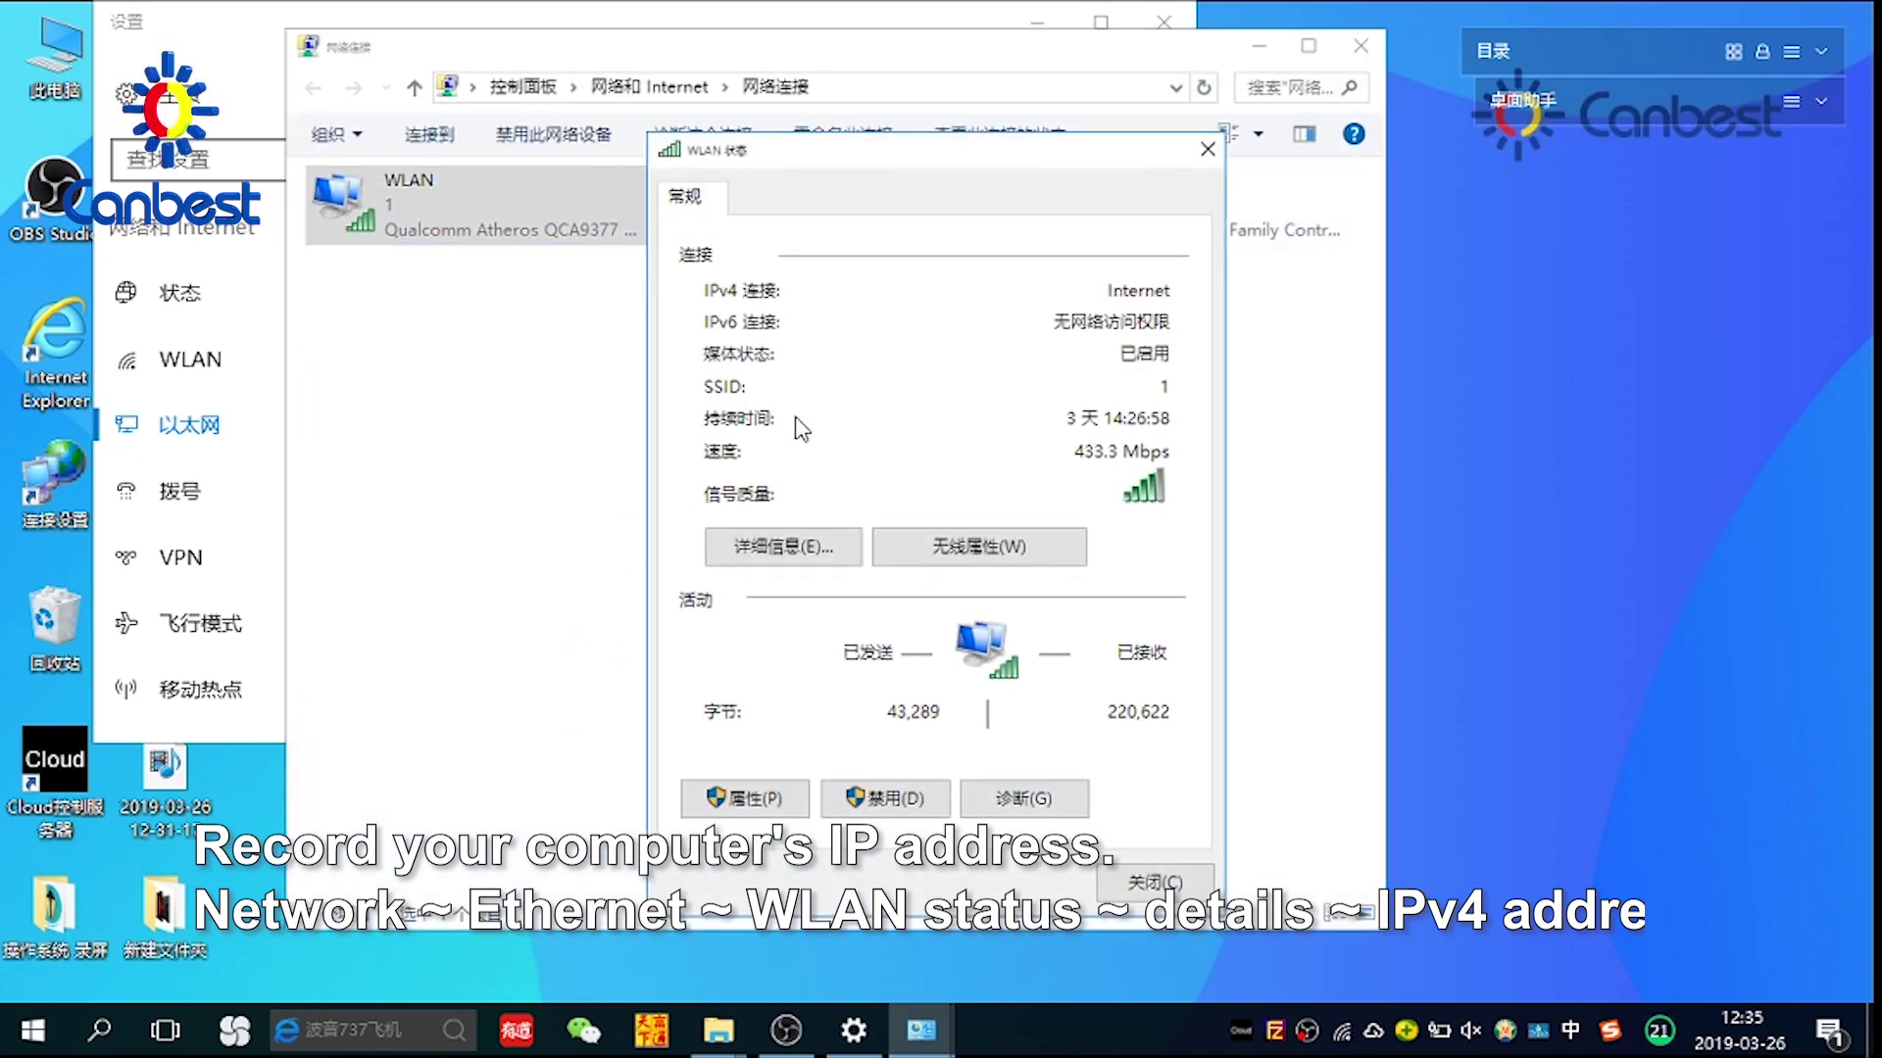
left_click(742, 550)
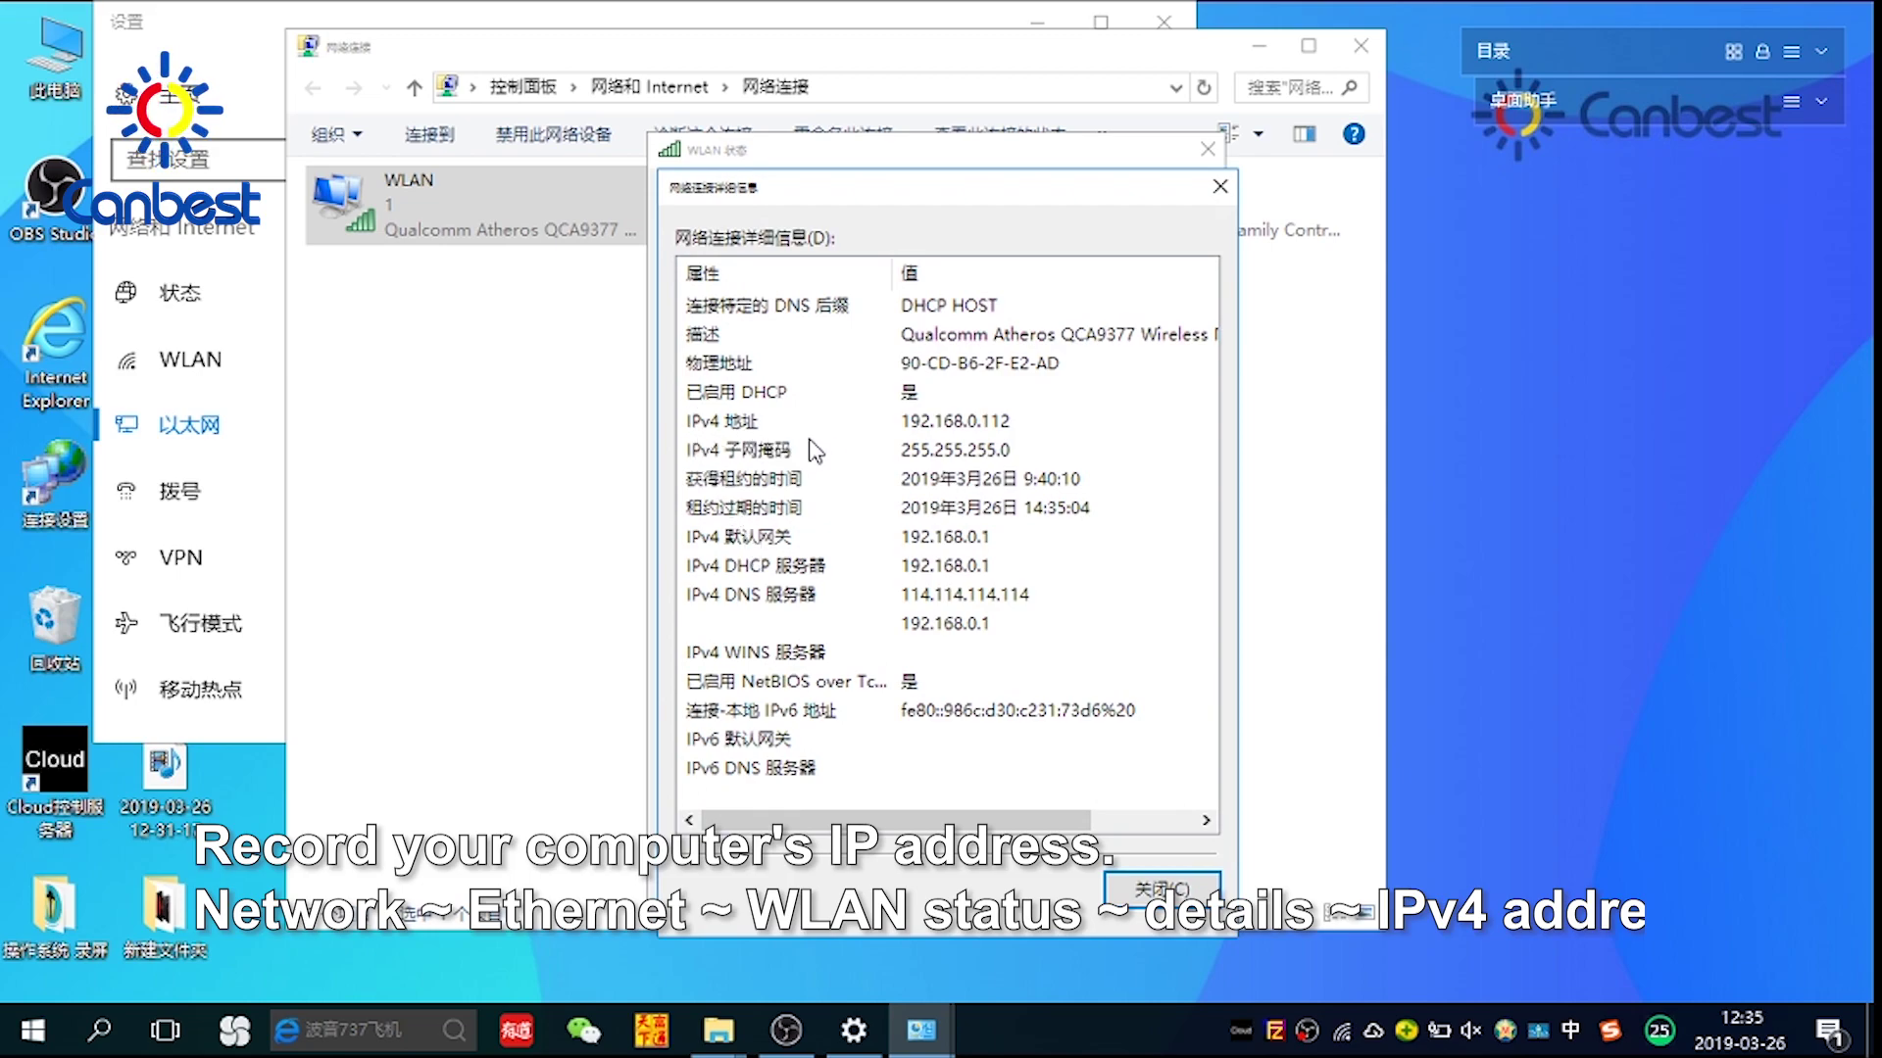
Close the connection details, WLAN status, adapter list and Settings windows
left_click(1152, 887)
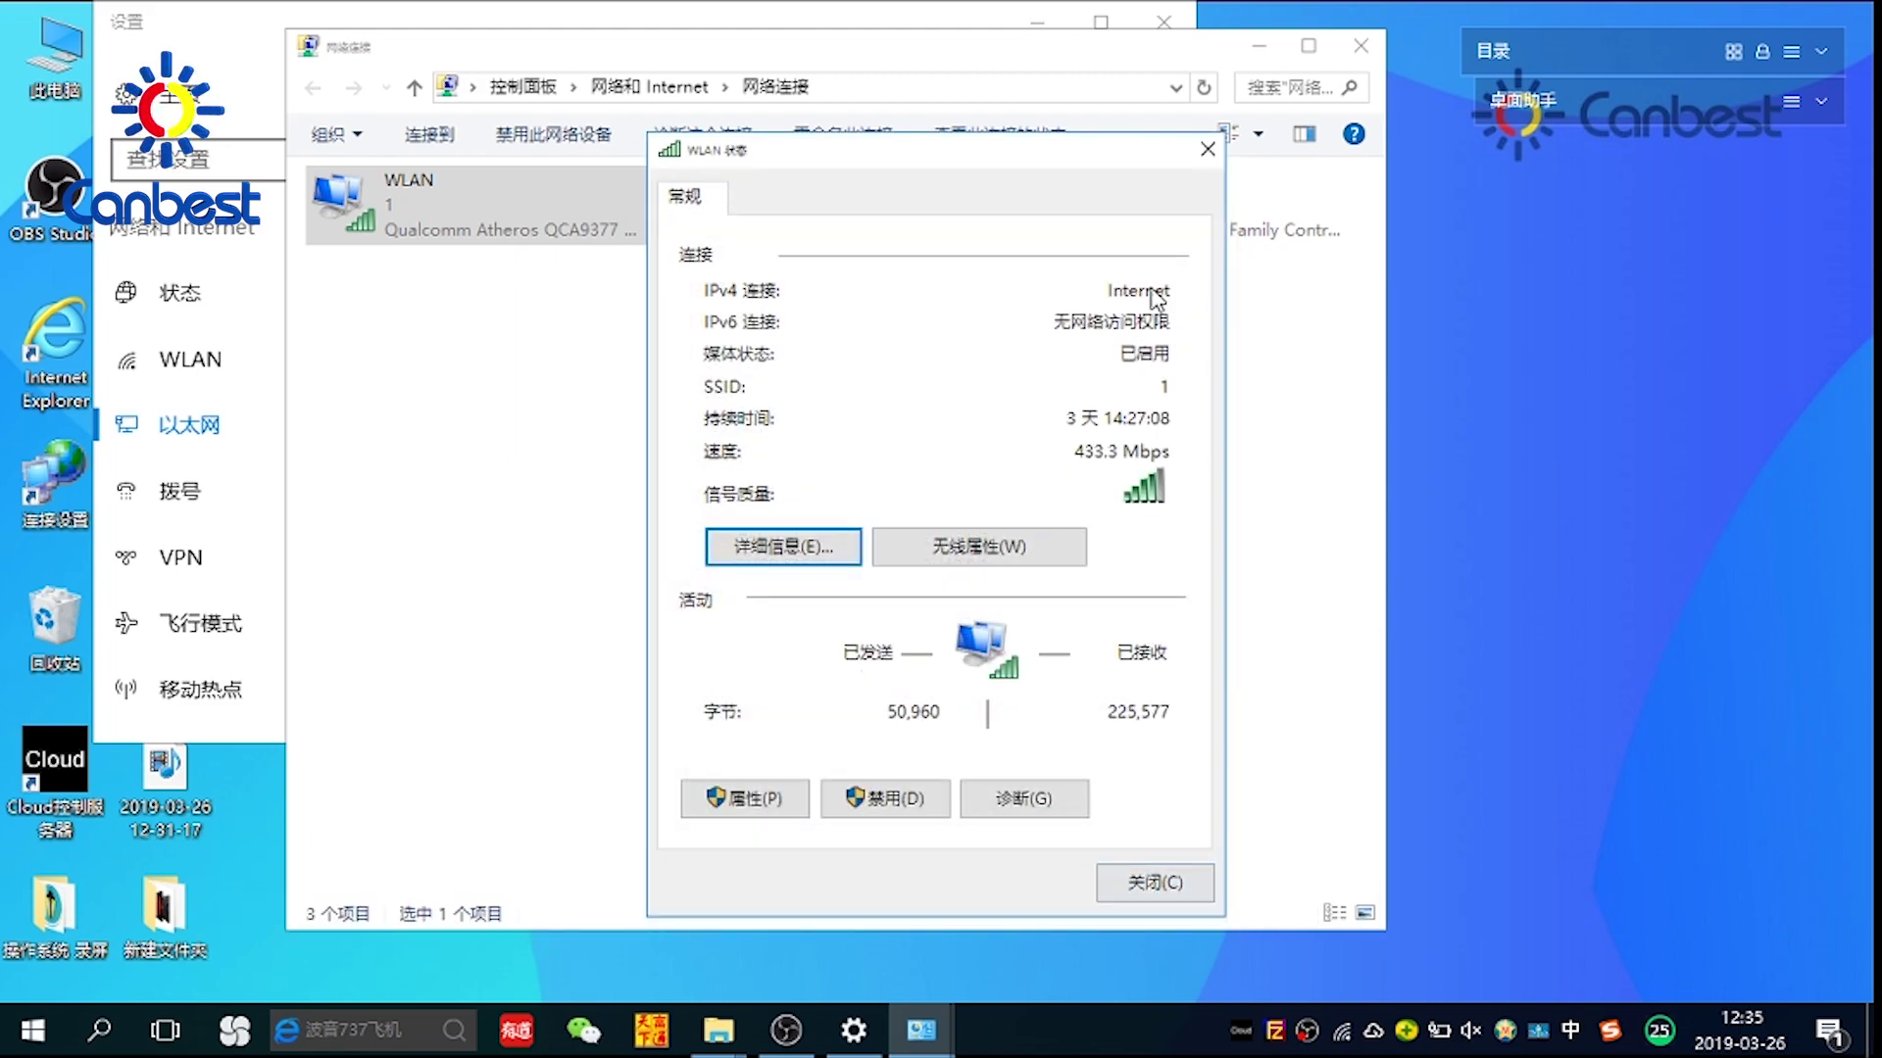
left_click(1207, 149)
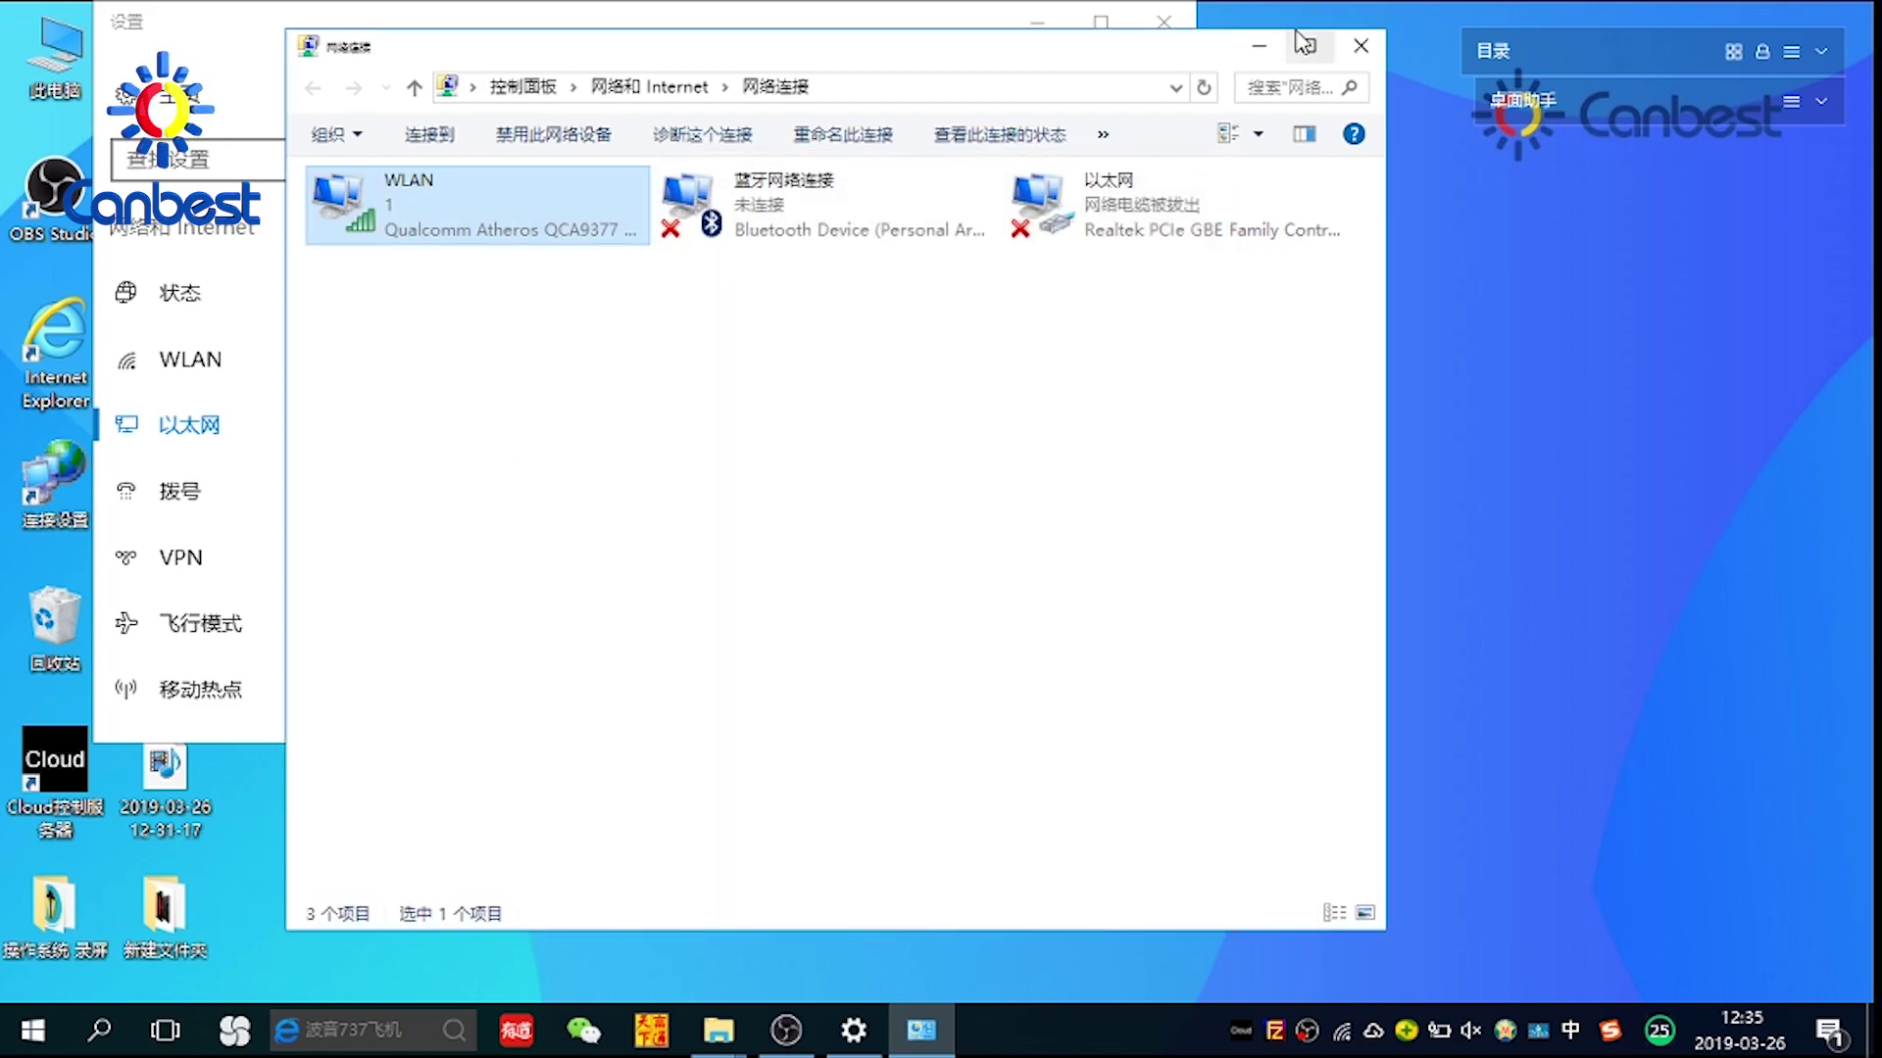
left_click(1358, 47)
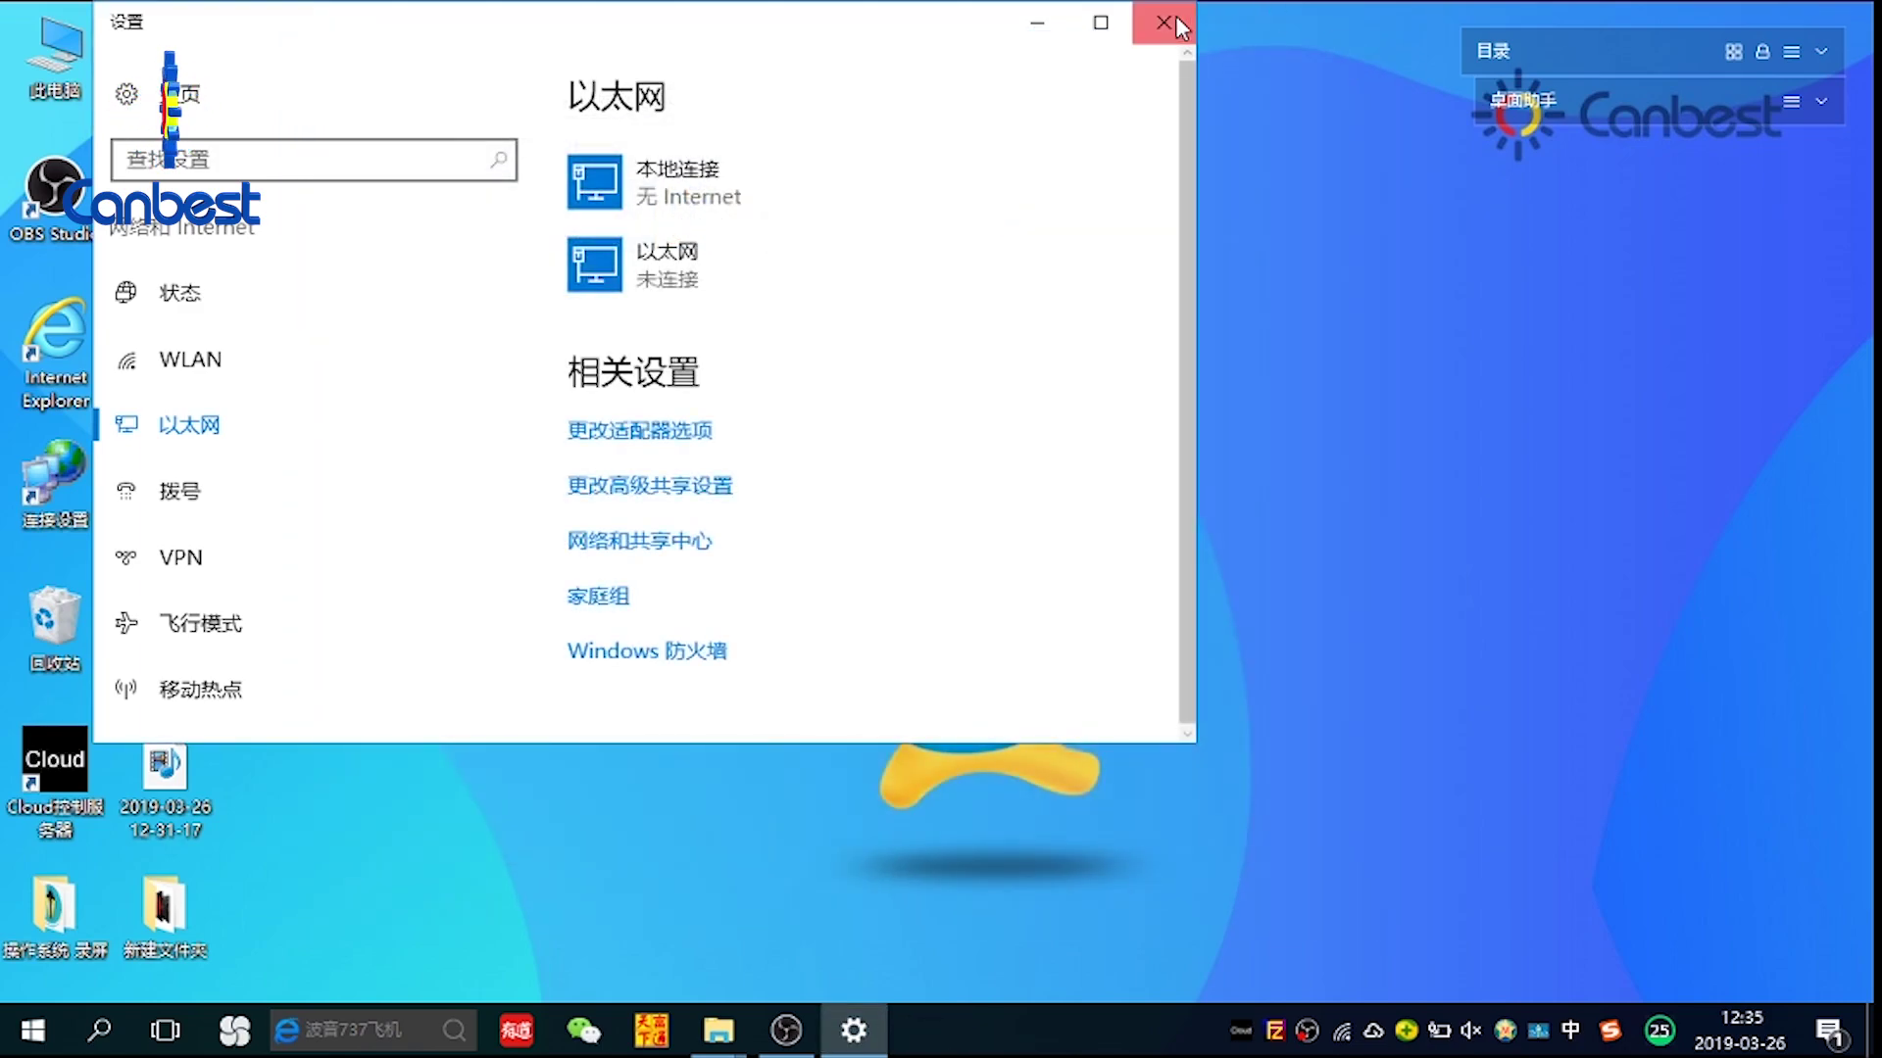
left_click(1164, 23)
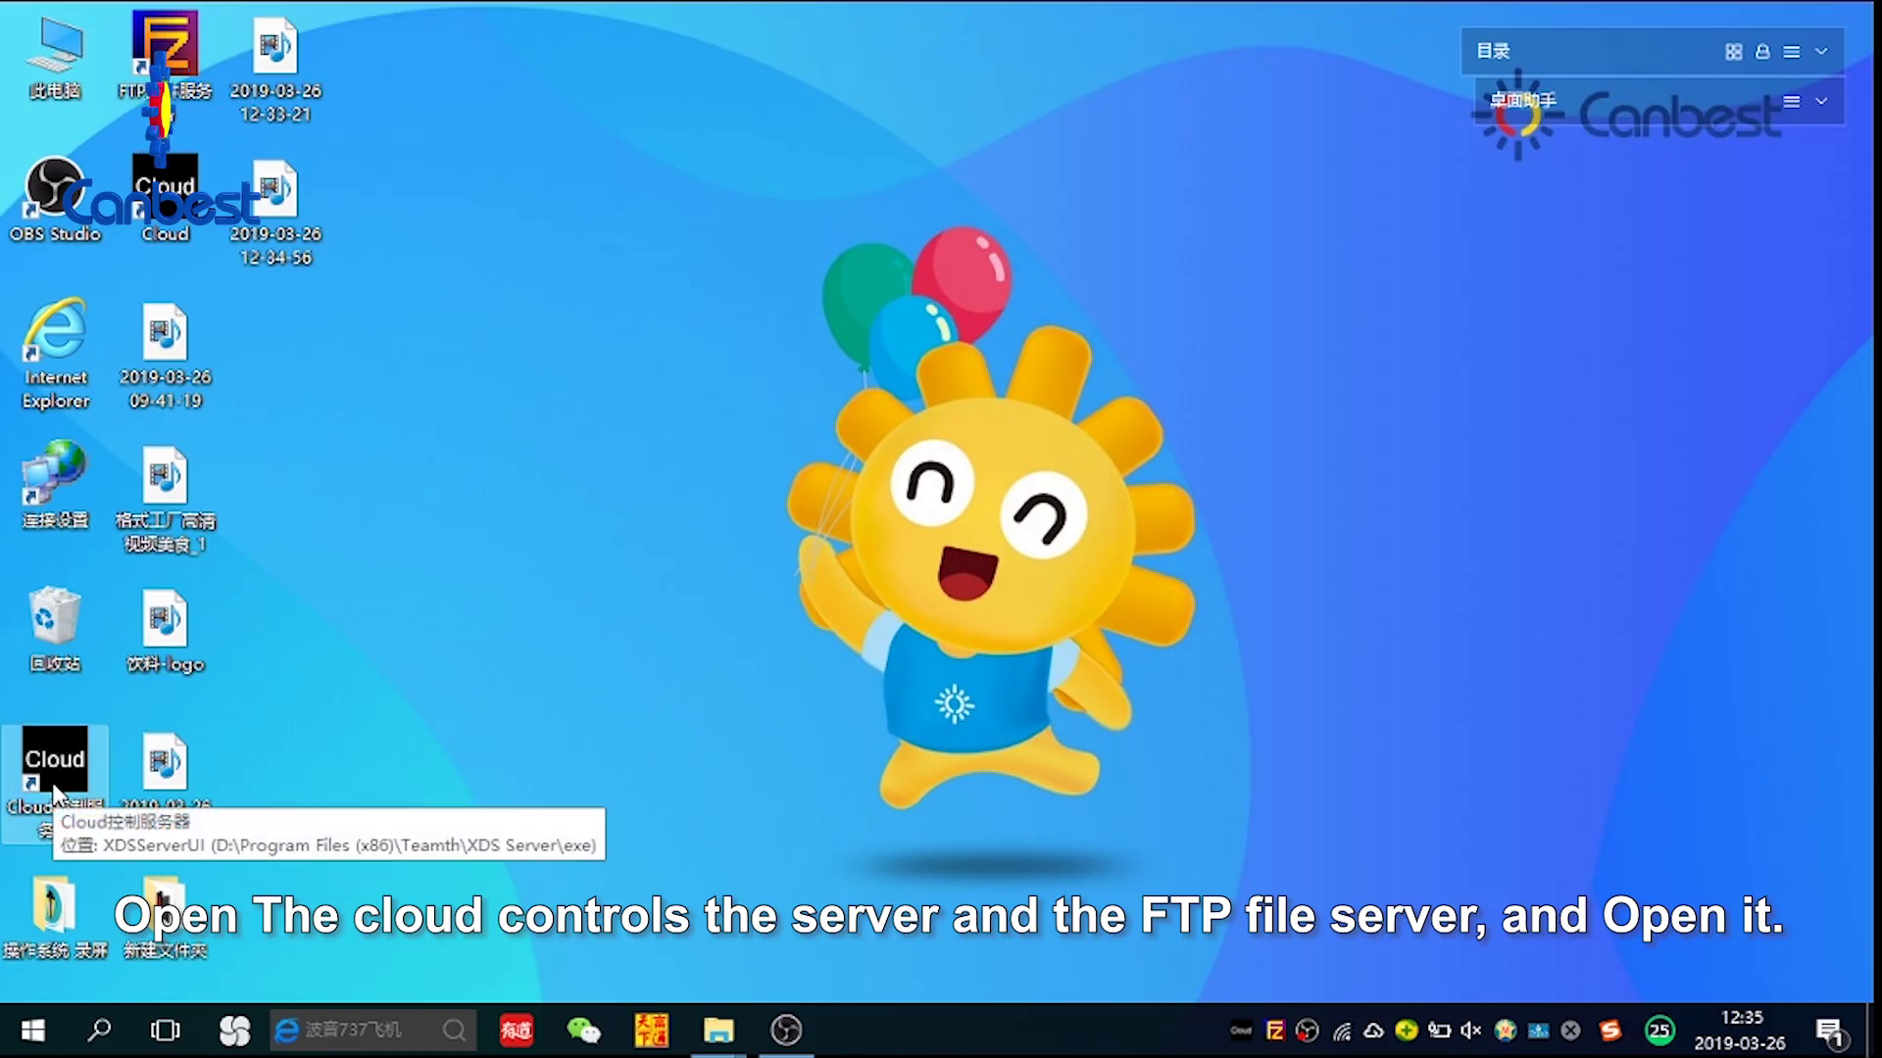
Start the Cloud control server and the FileZilla FTP server, dismissing each started notice
double_click(55, 774)
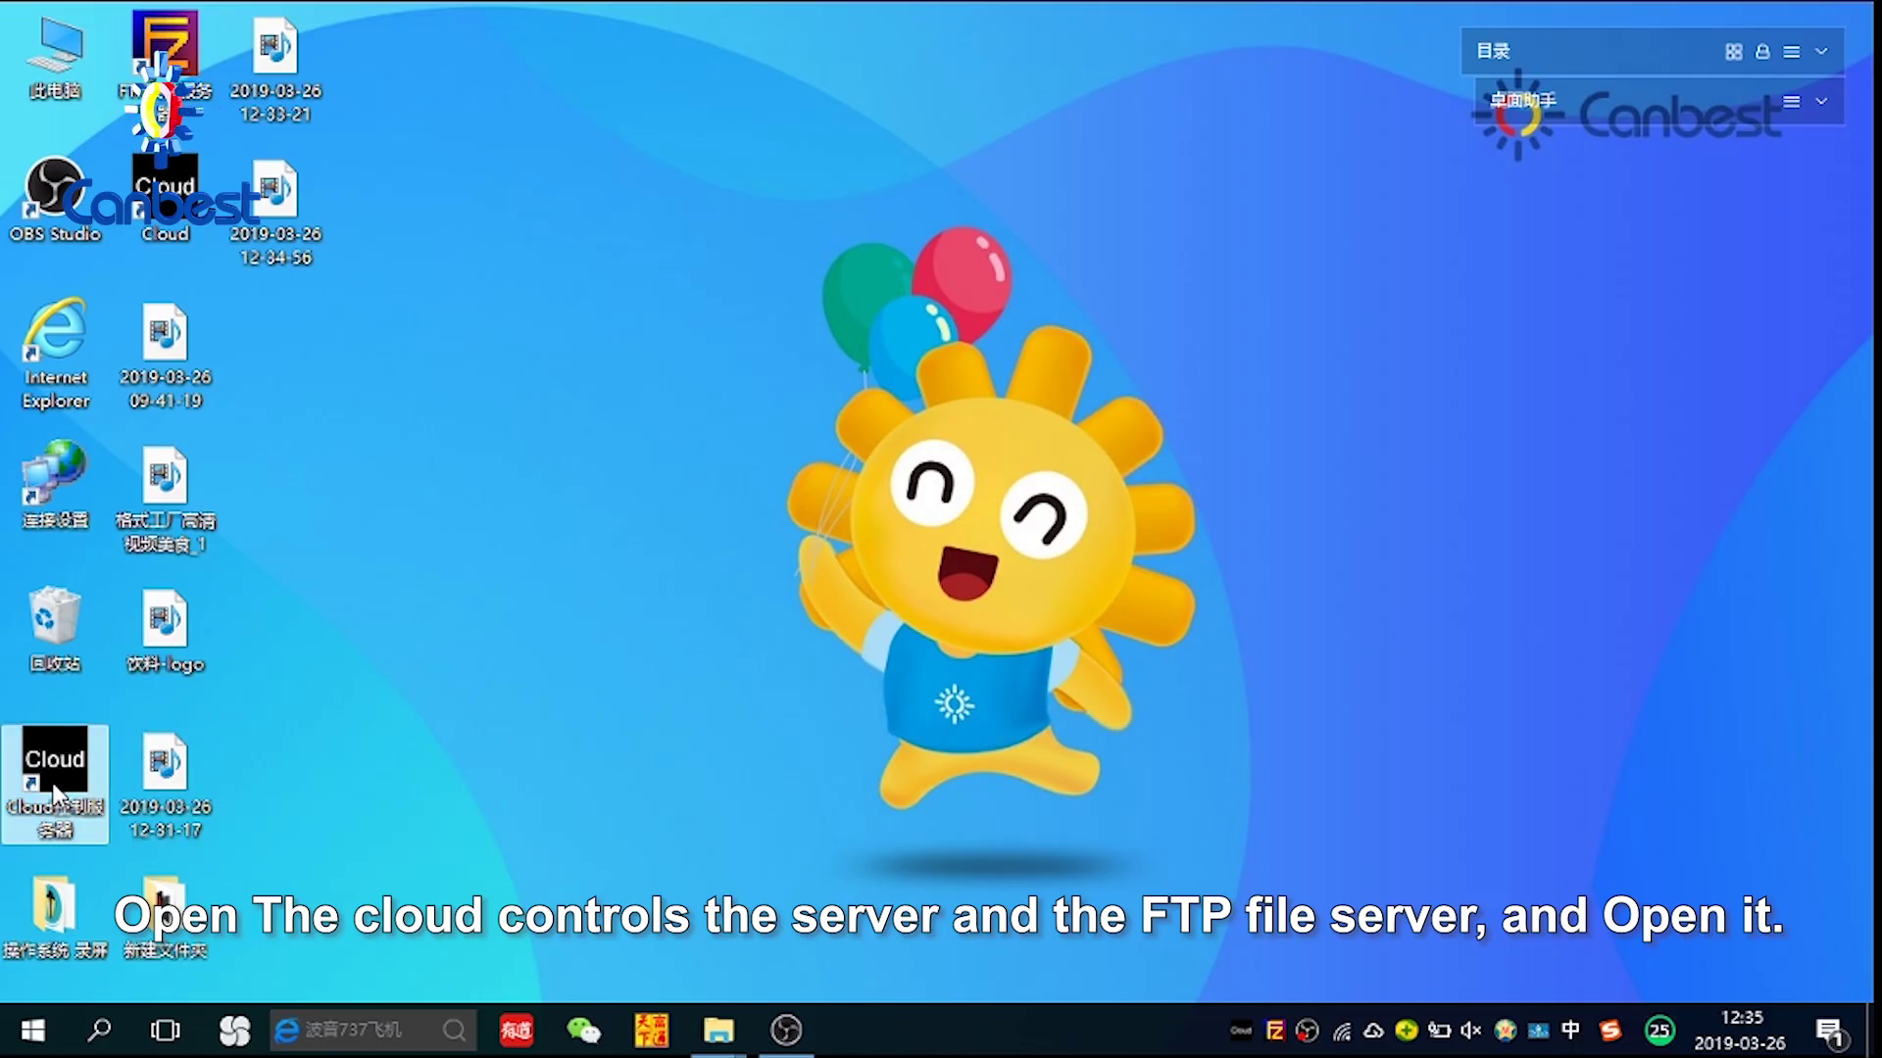
left_click(991, 613)
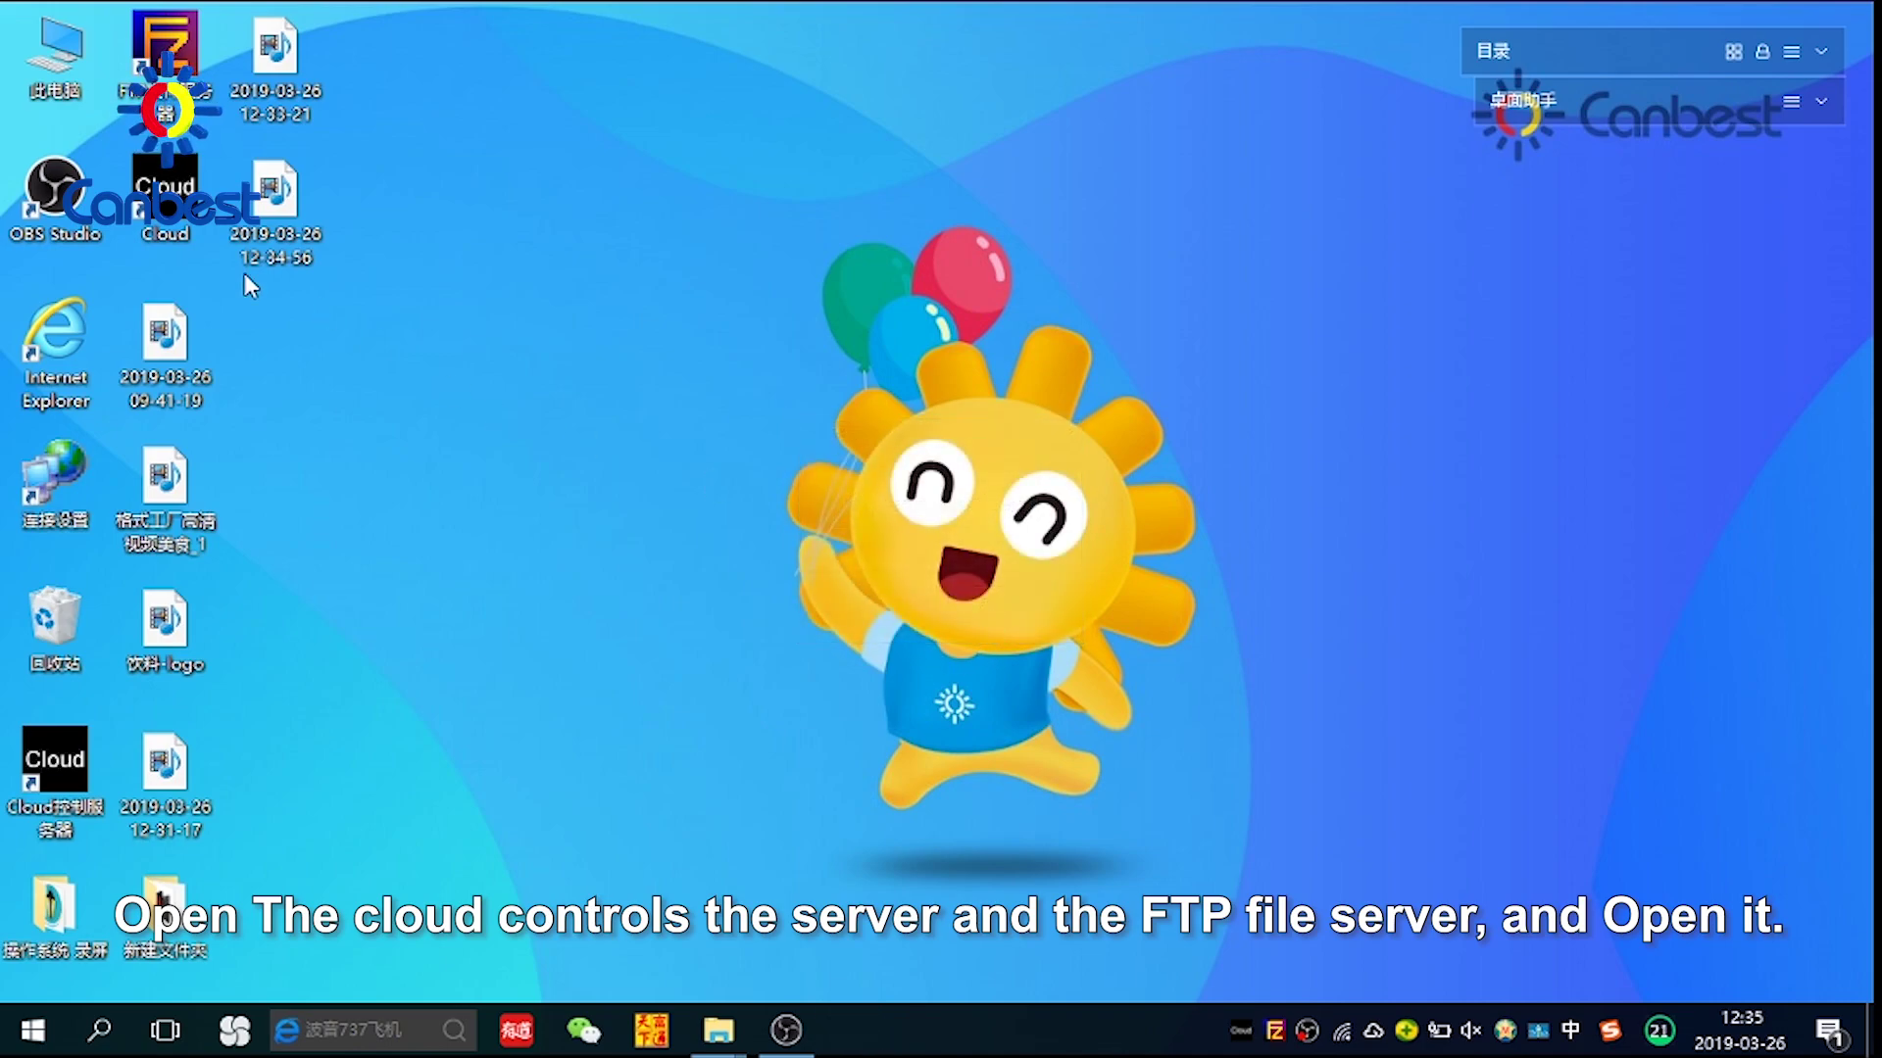
double_click(154, 66)
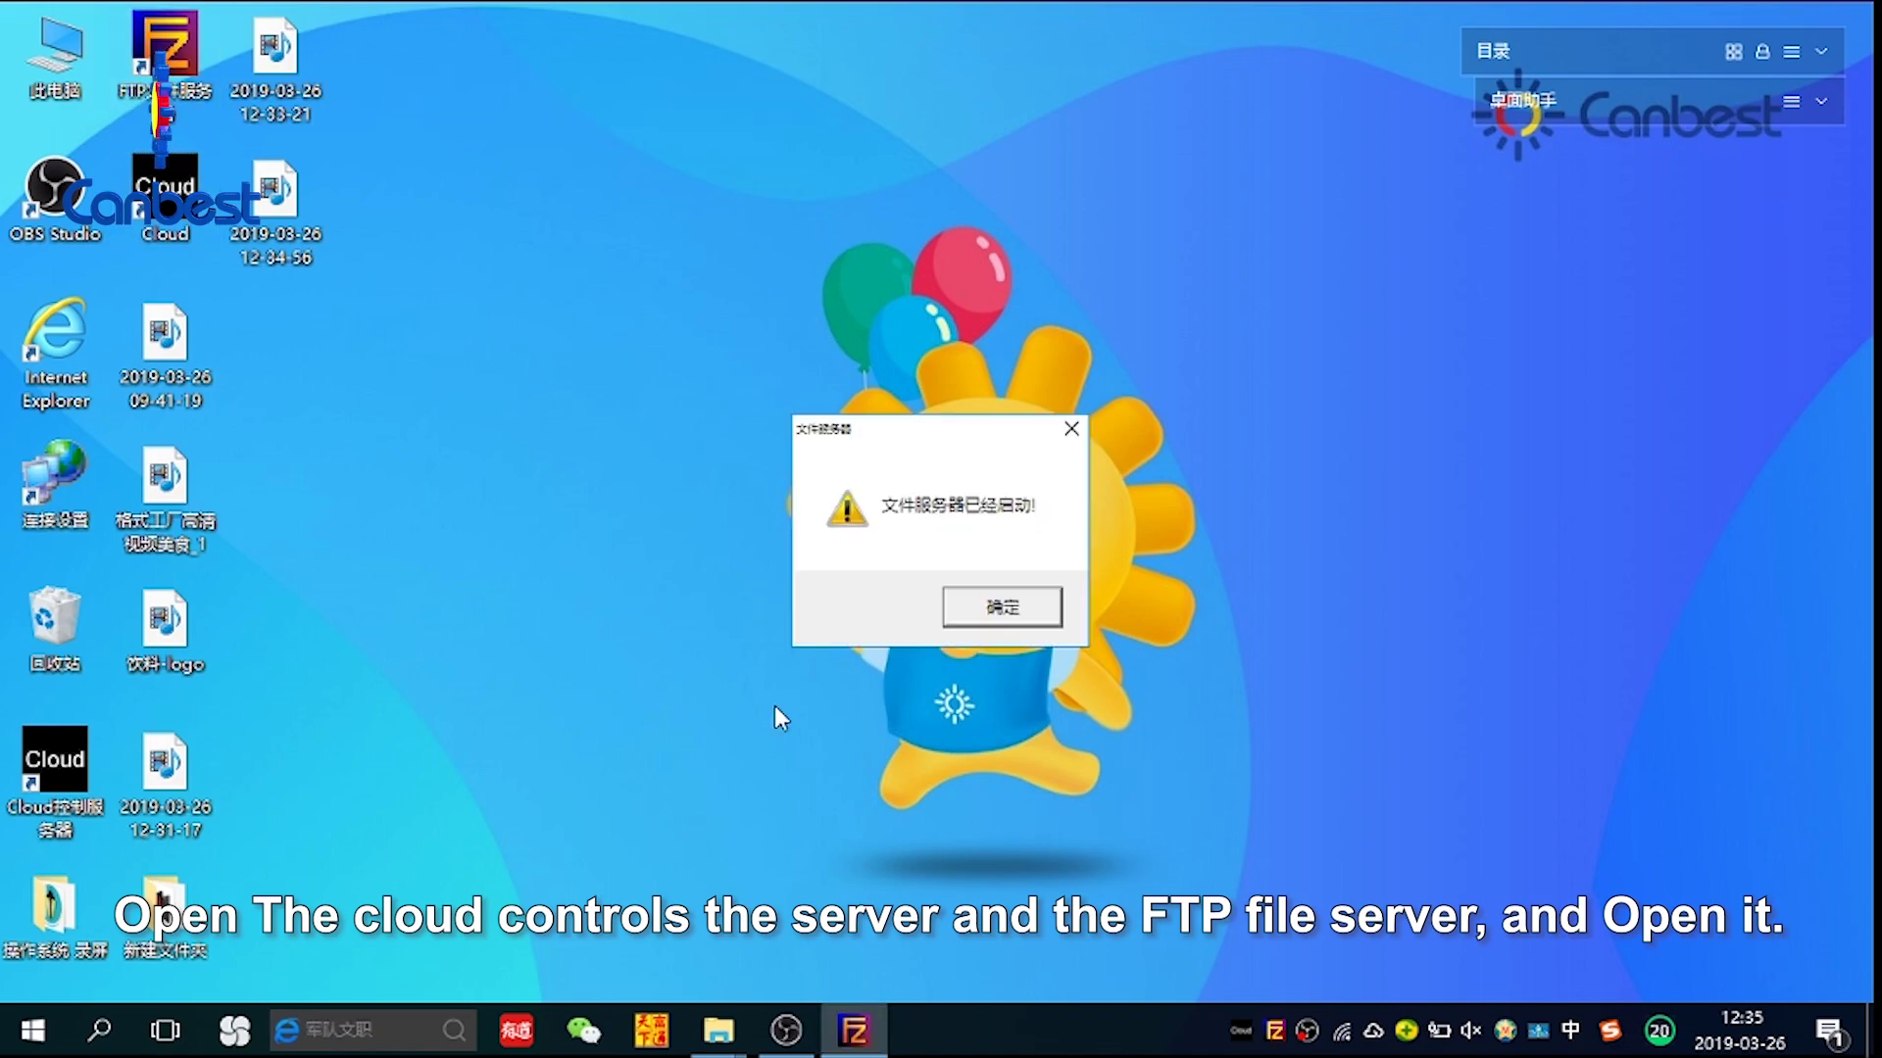
left_click(1008, 609)
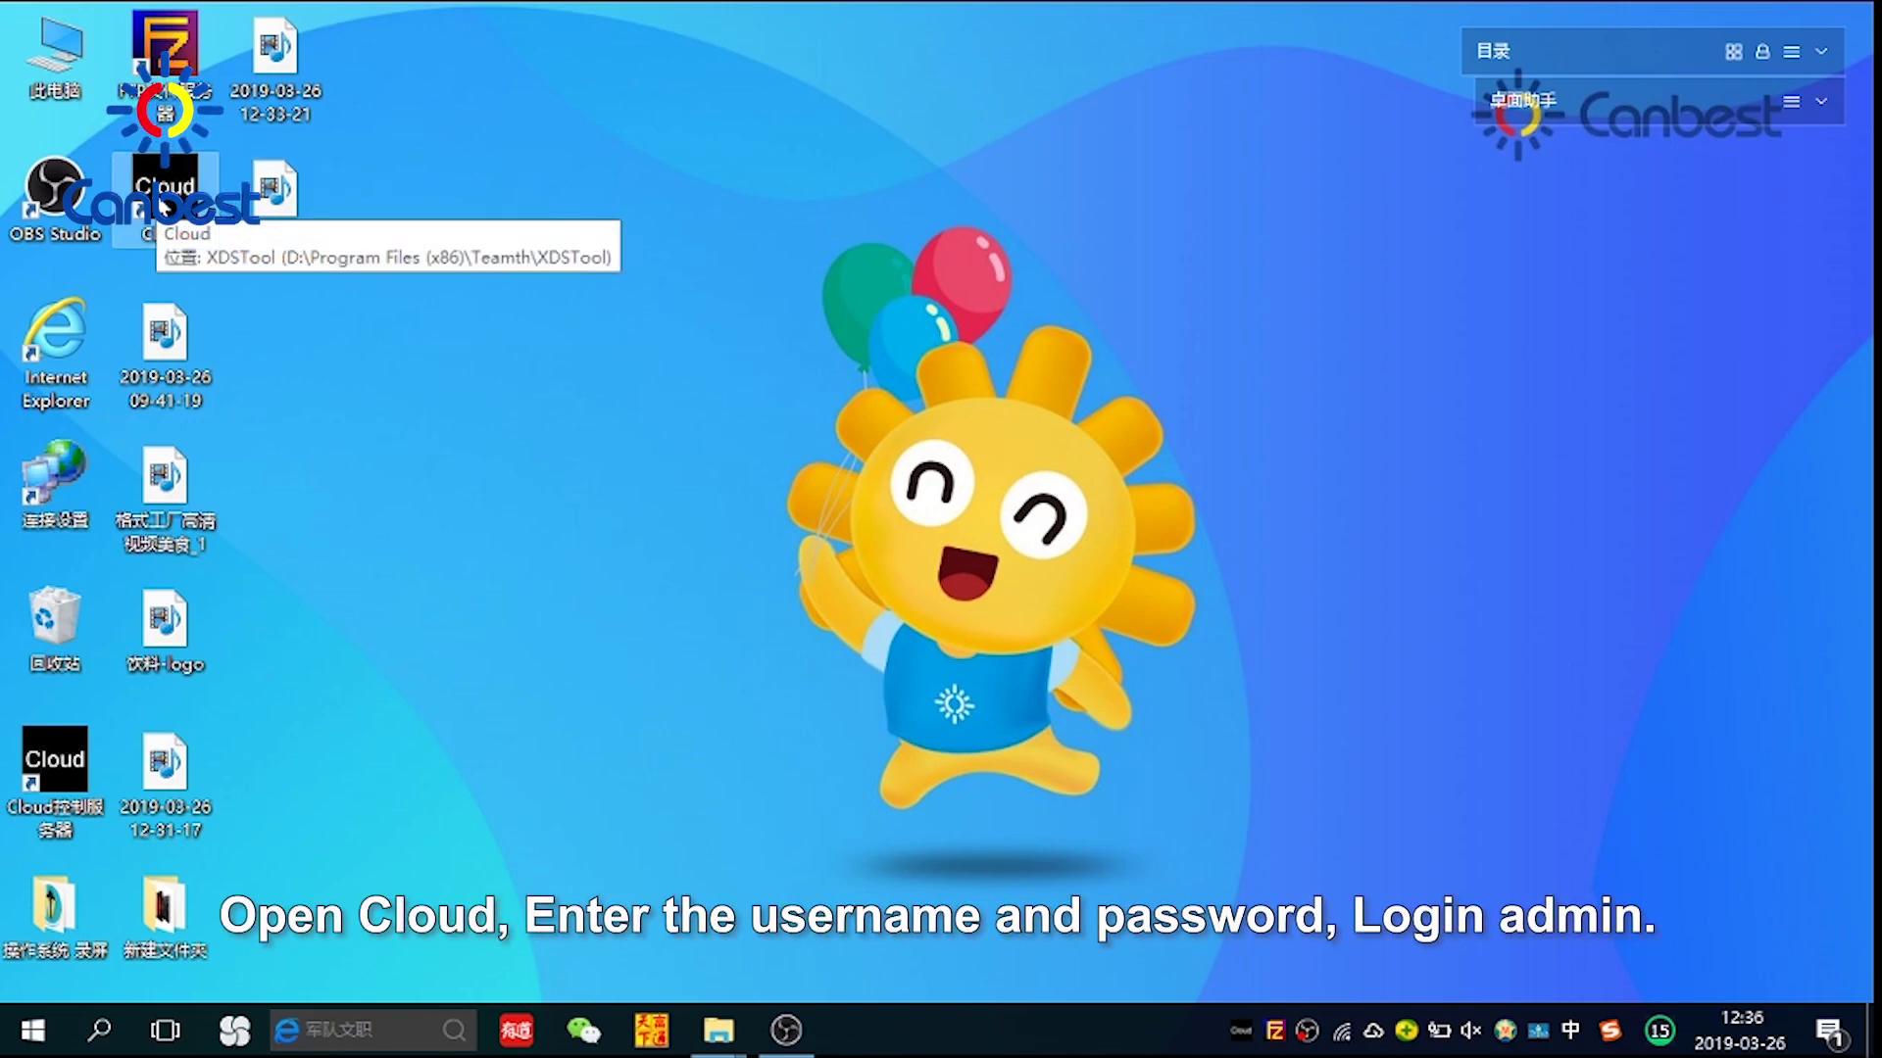
Launch Cloud (XDSTool) and log in with the administrator account password
double_click(165, 201)
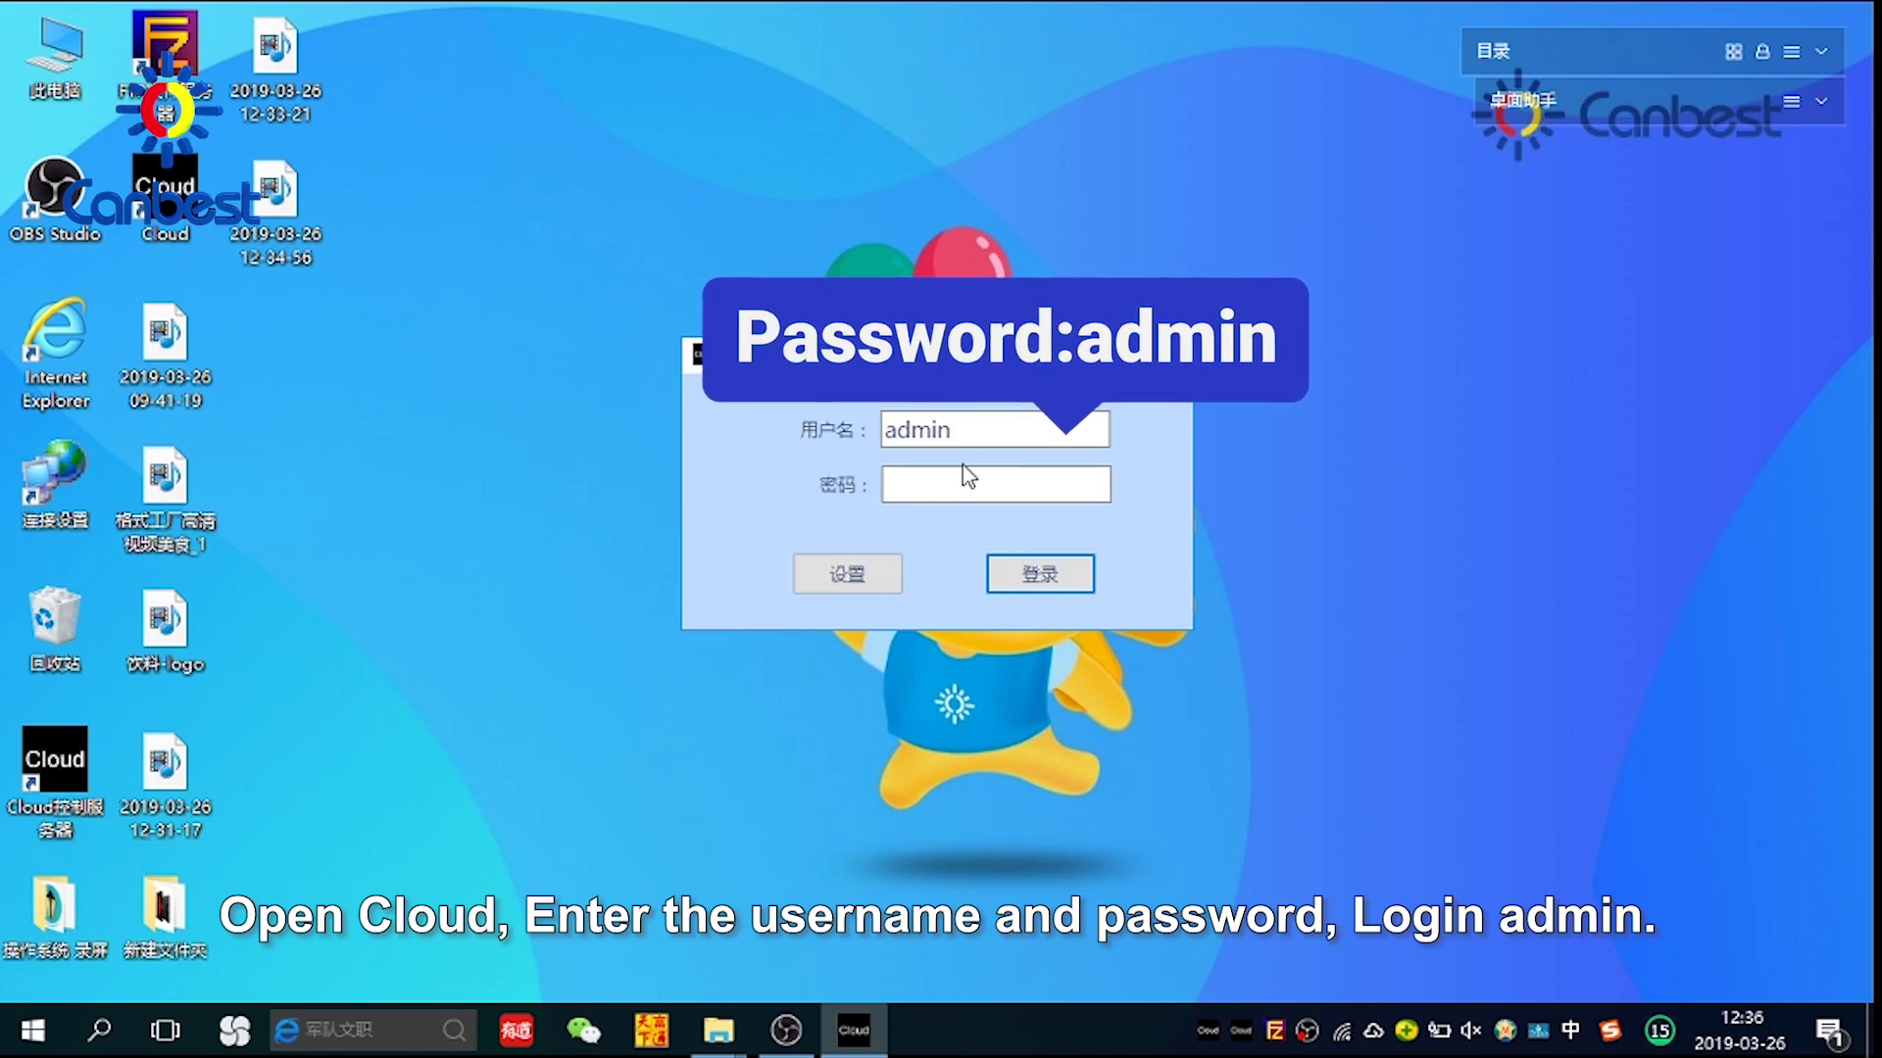
left_click(906, 488)
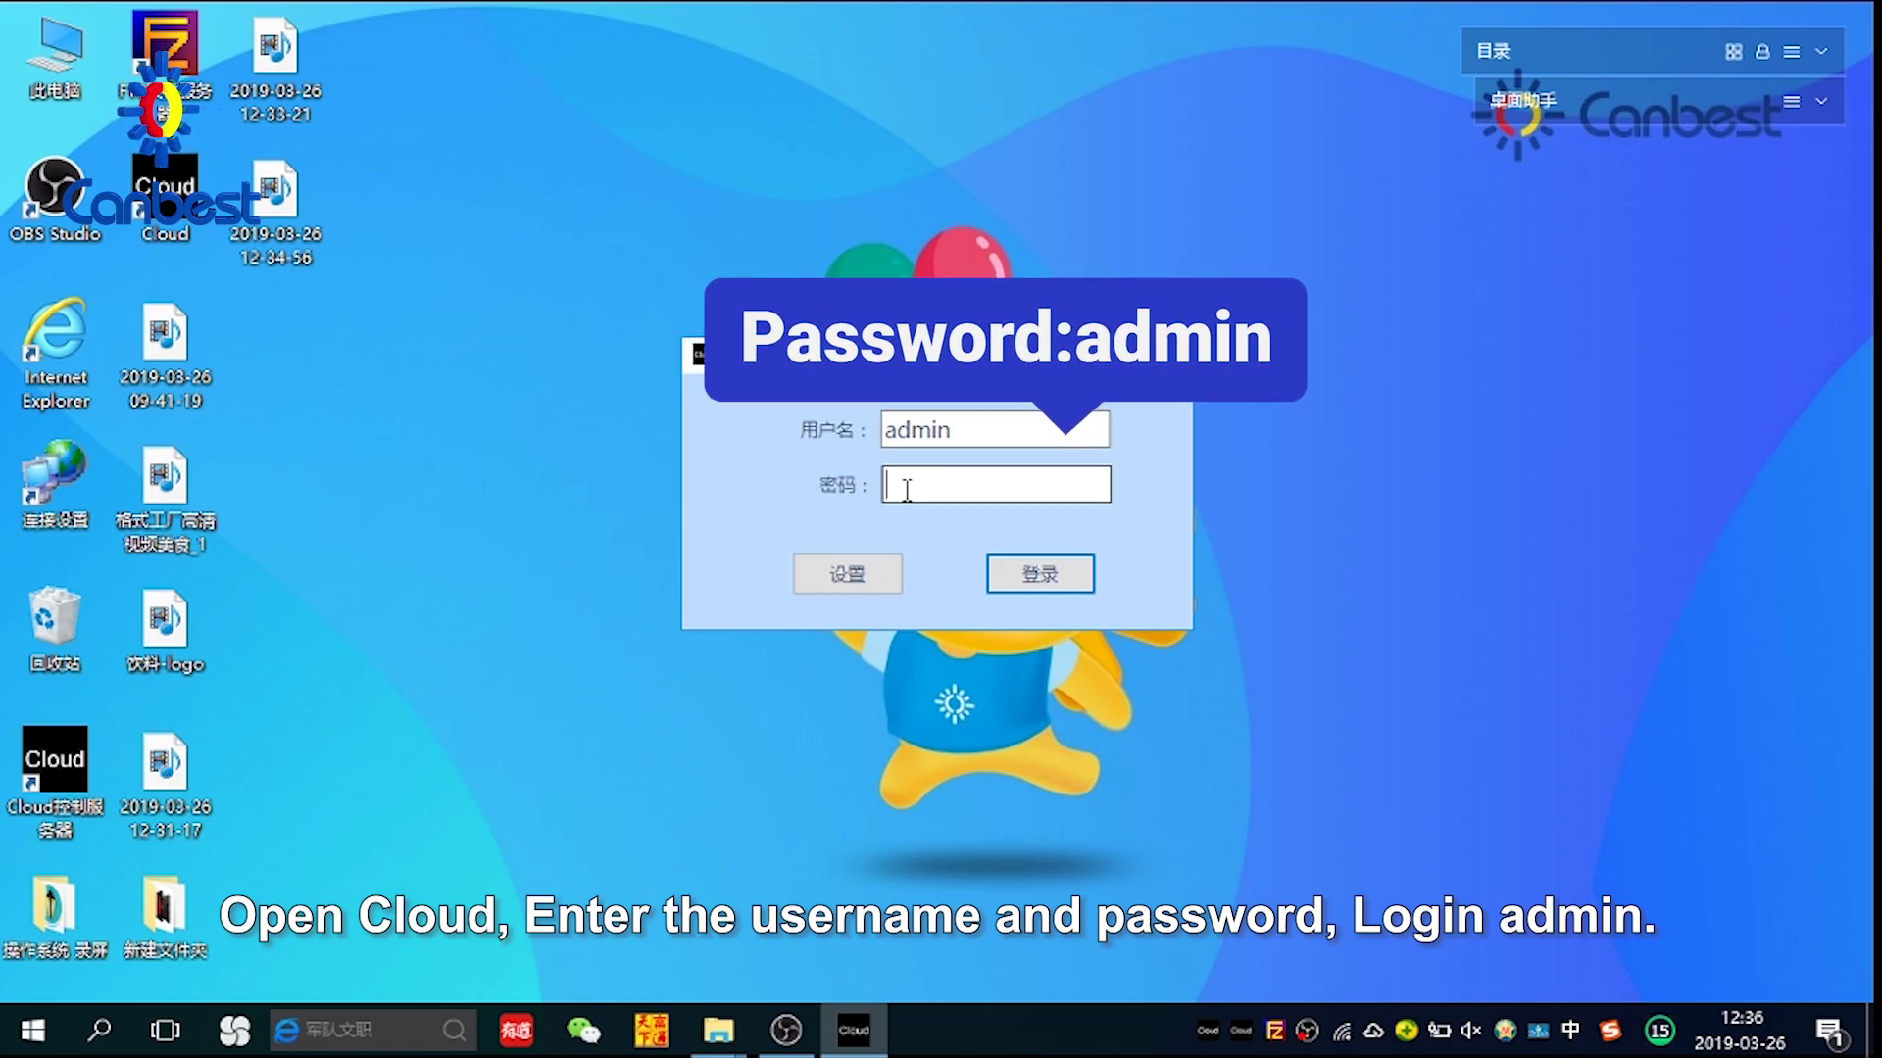
type("admin")
key("space")
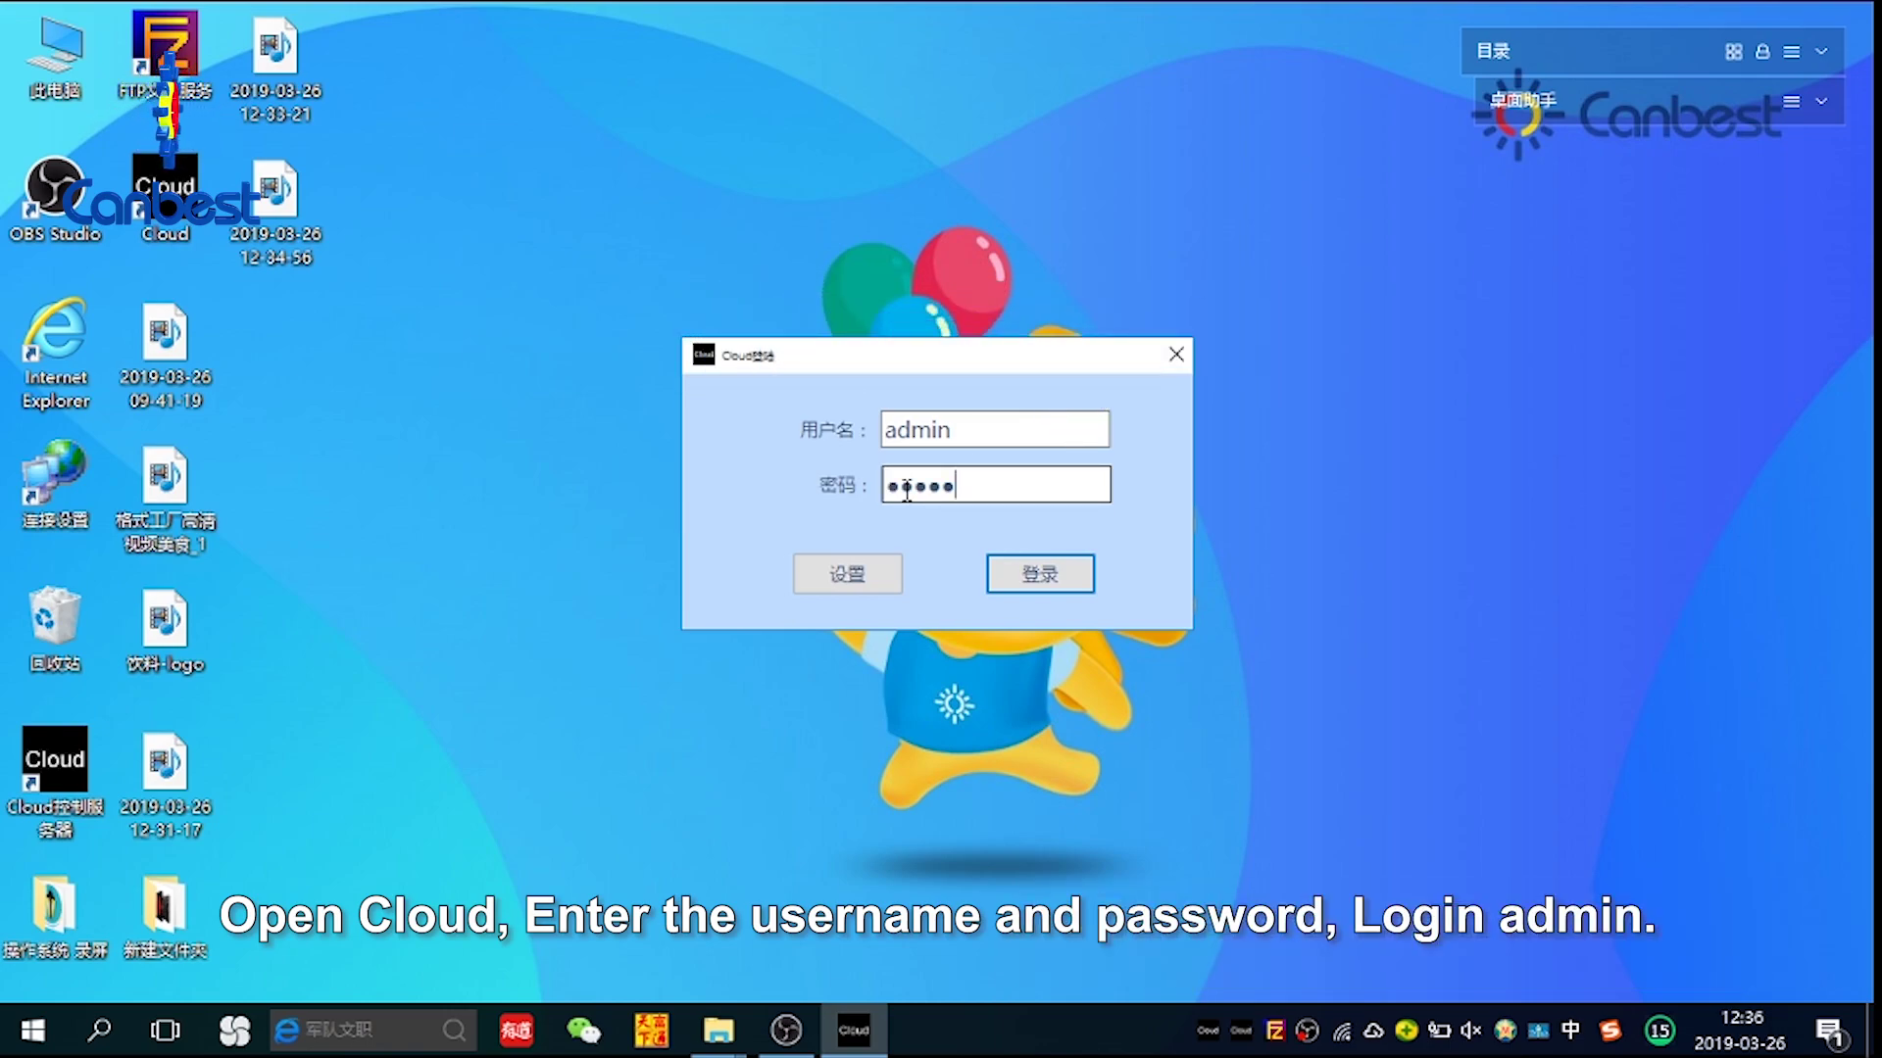
left_click(1041, 577)
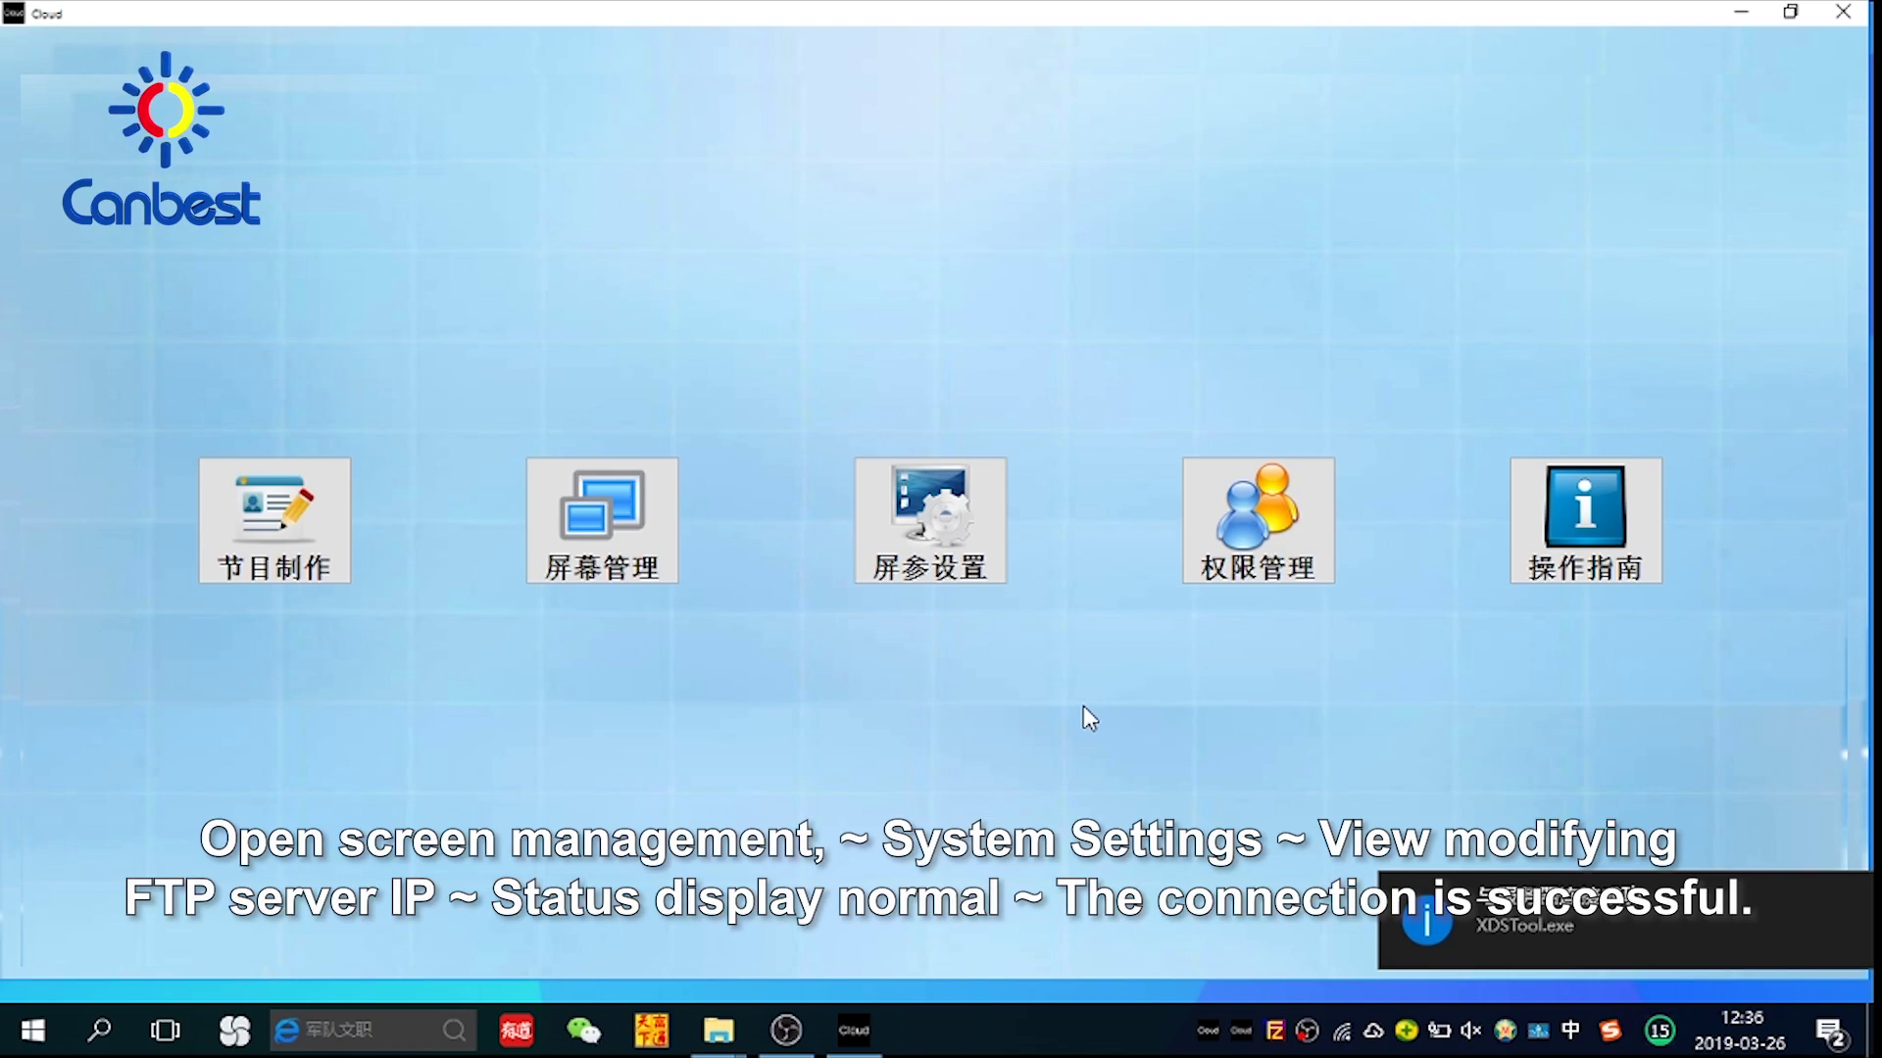
Check the FTP server IP is 192.168.0.112 in System Settings and save them
left_click(576, 540)
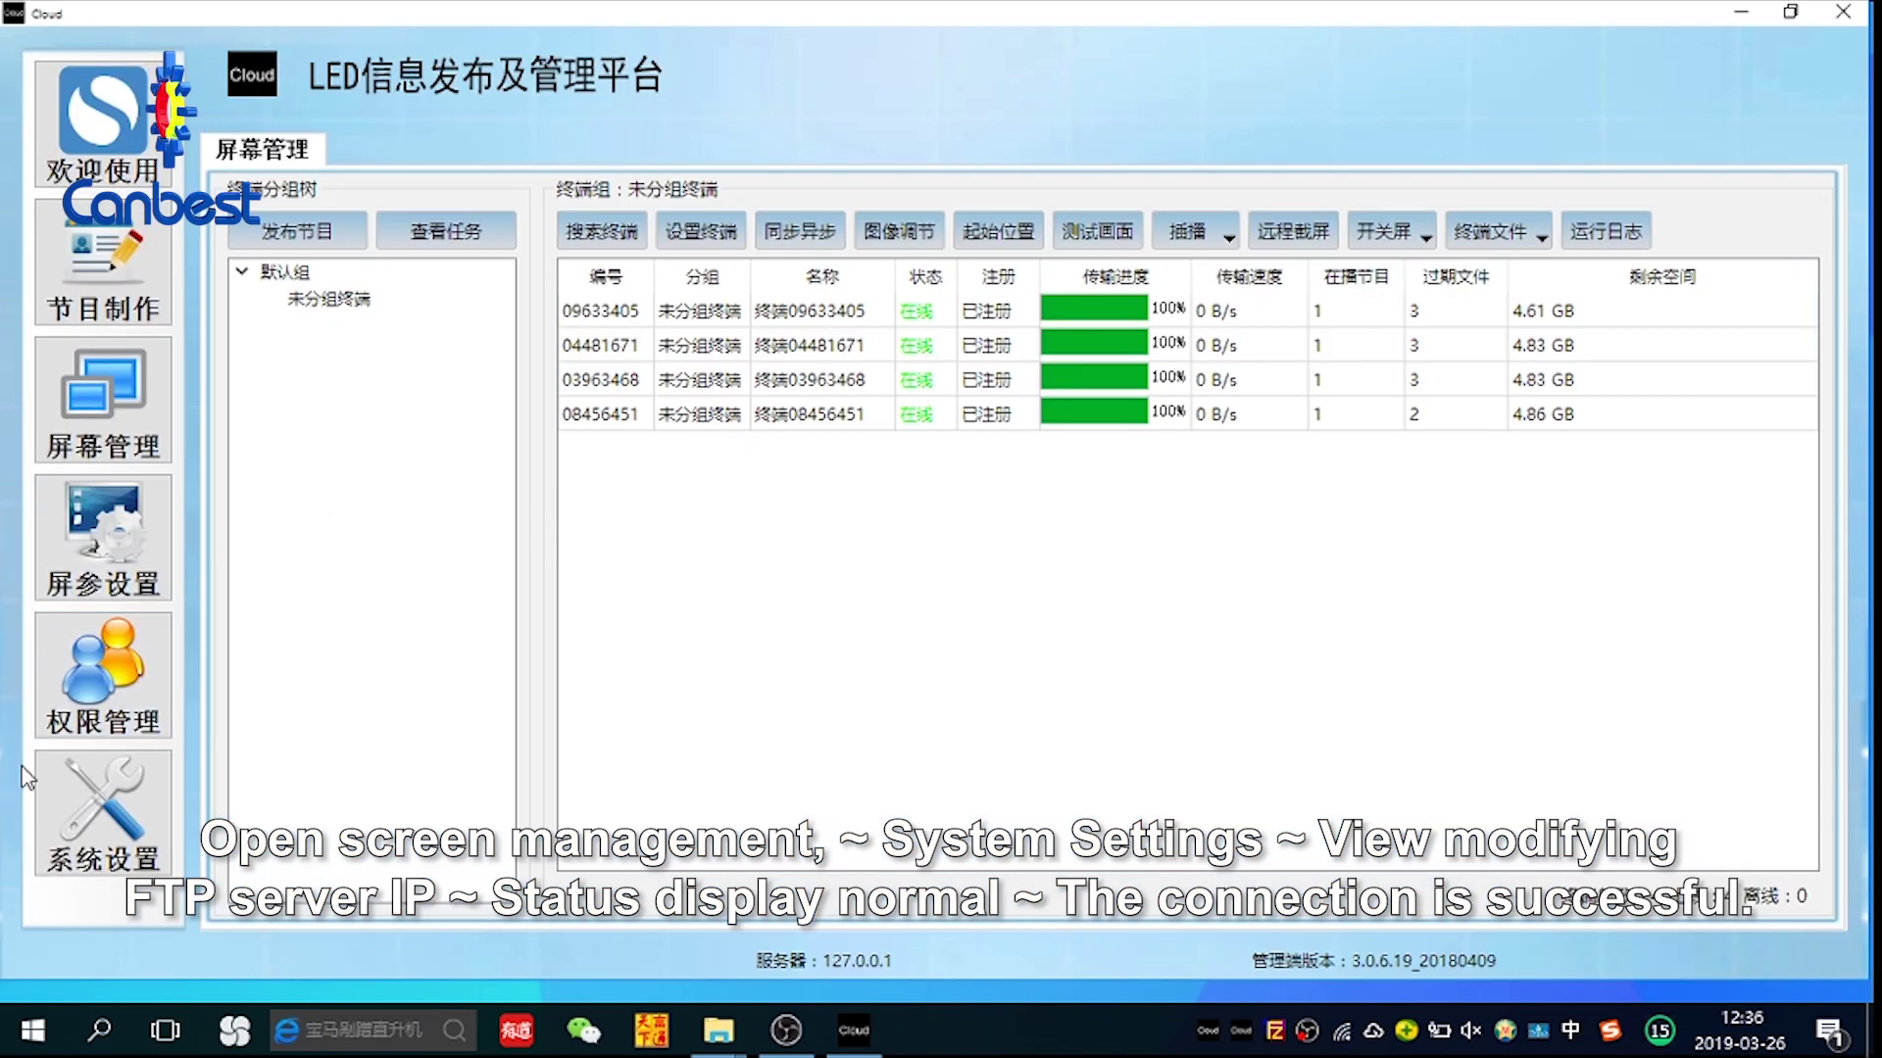
left_click(108, 823)
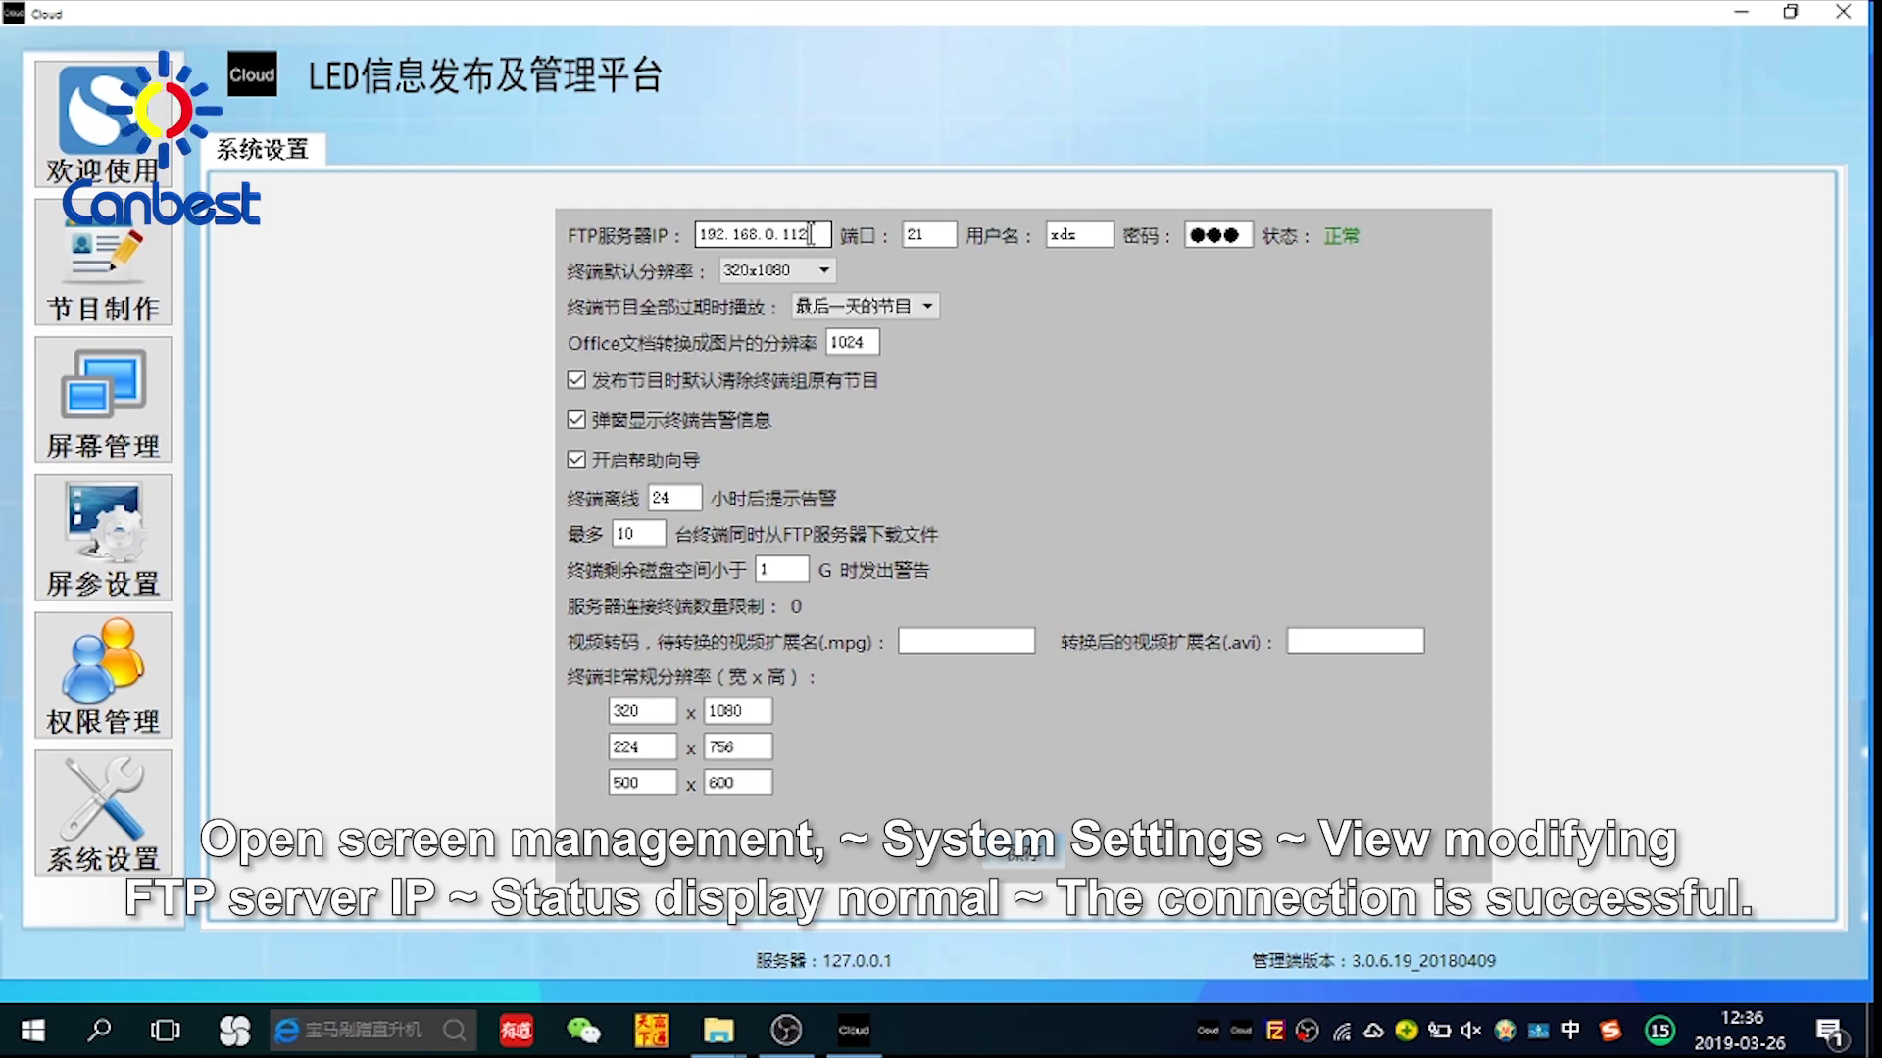
left_click(811, 236)
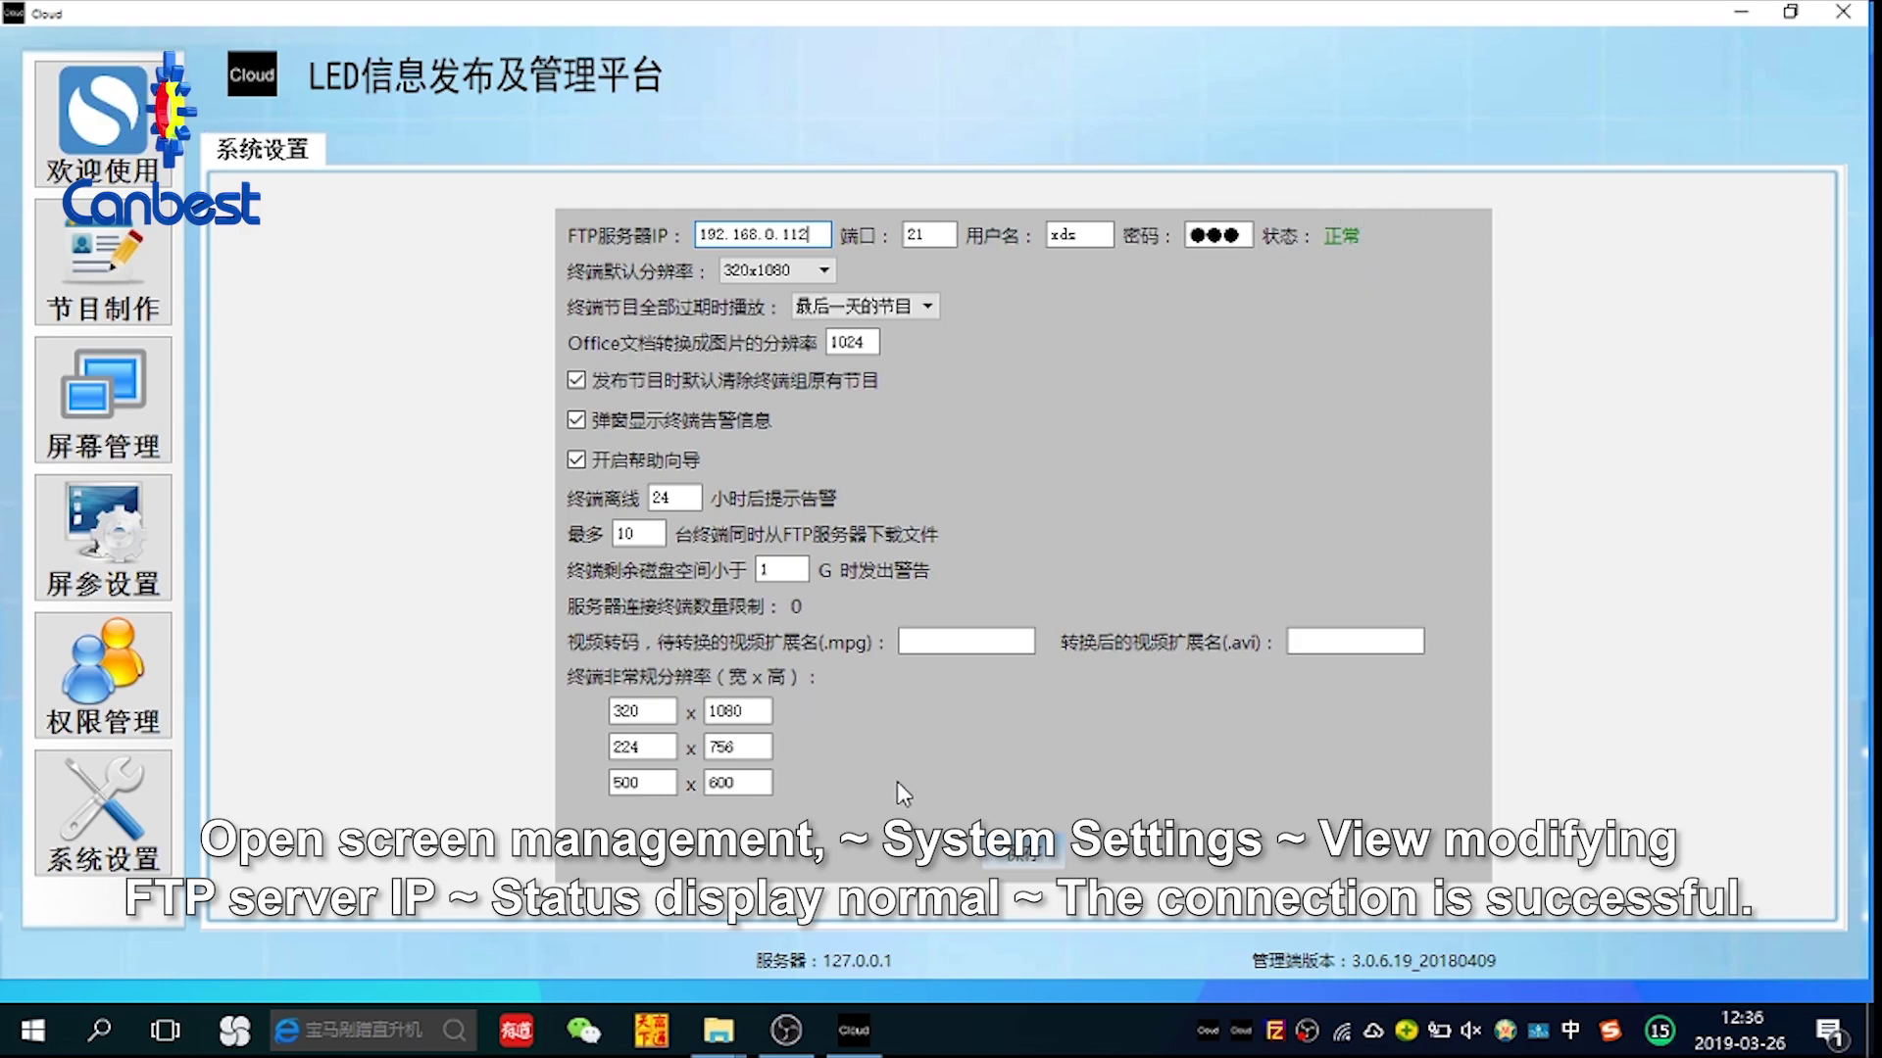
left_click(1021, 866)
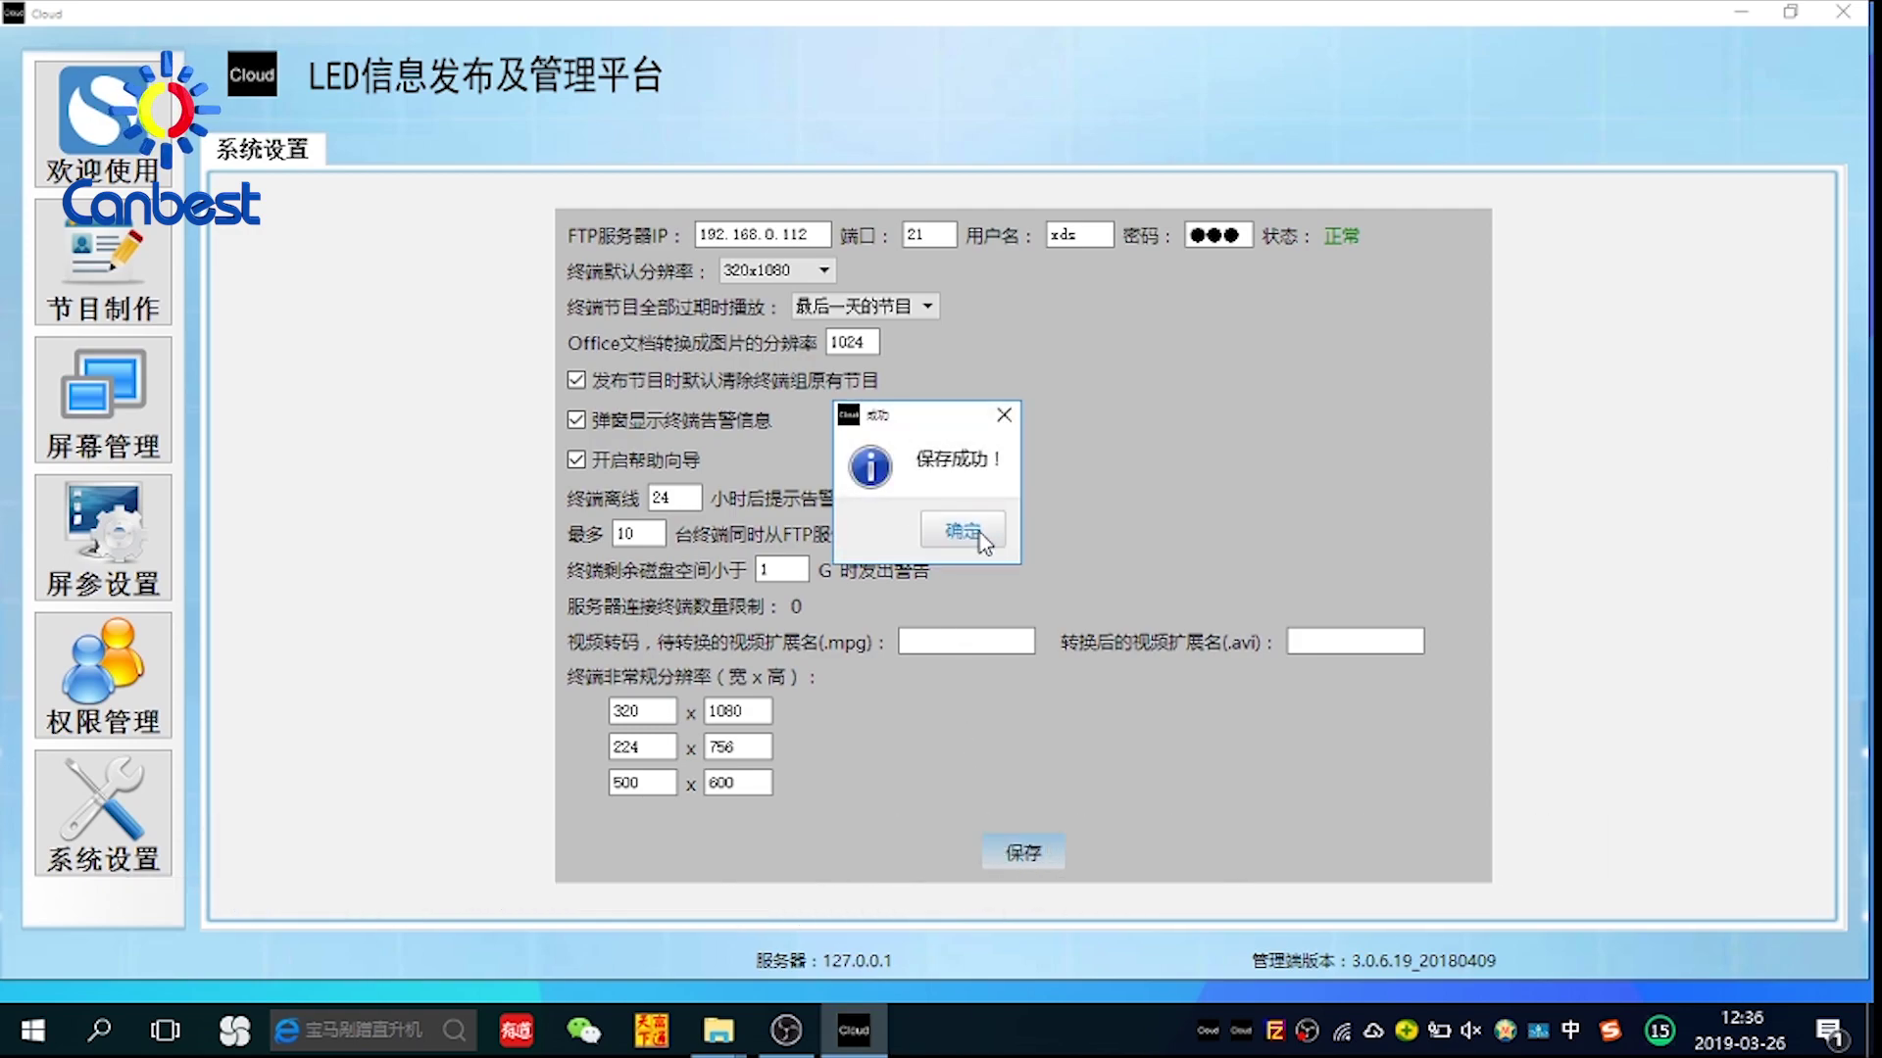
left_click(980, 532)
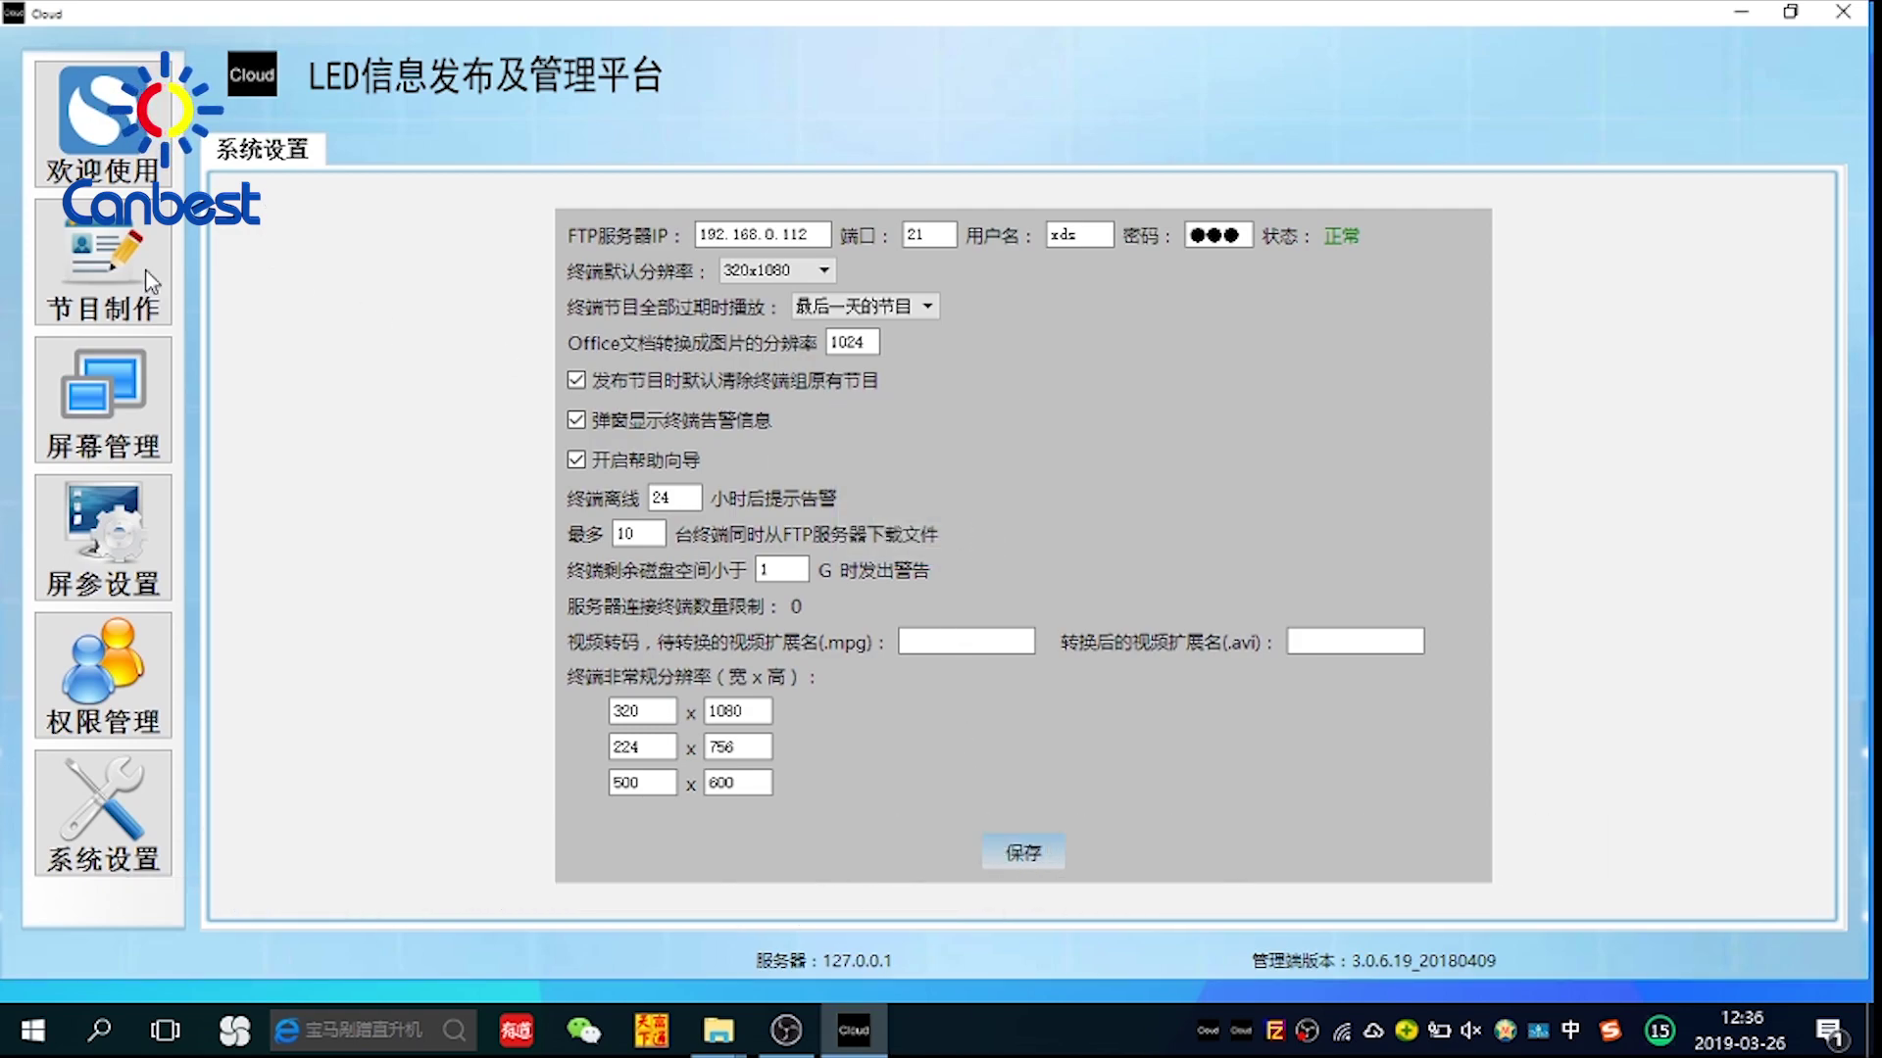
Load the vertical 320x1080 2.5ScreenTmp1 template into a cleared program
left_click(89, 412)
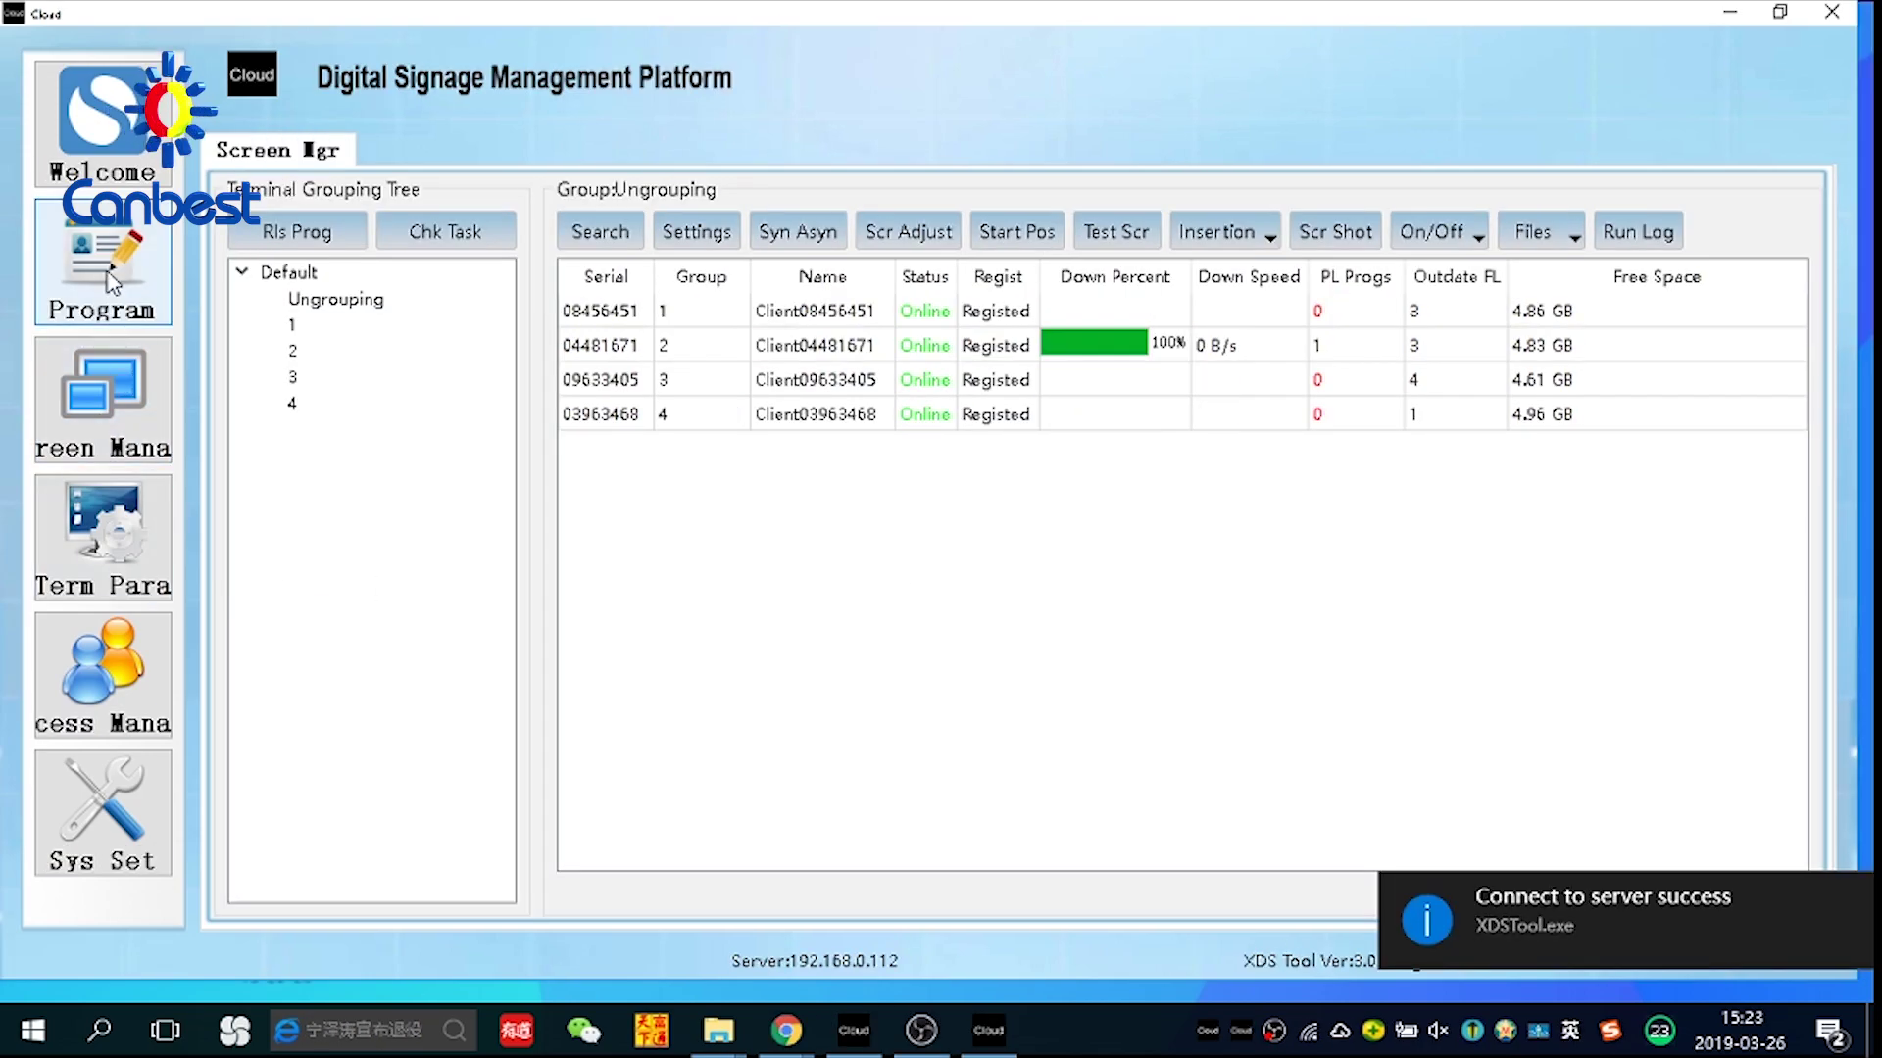
left_click(113, 284)
left_click(285, 256)
left_click(628, 580)
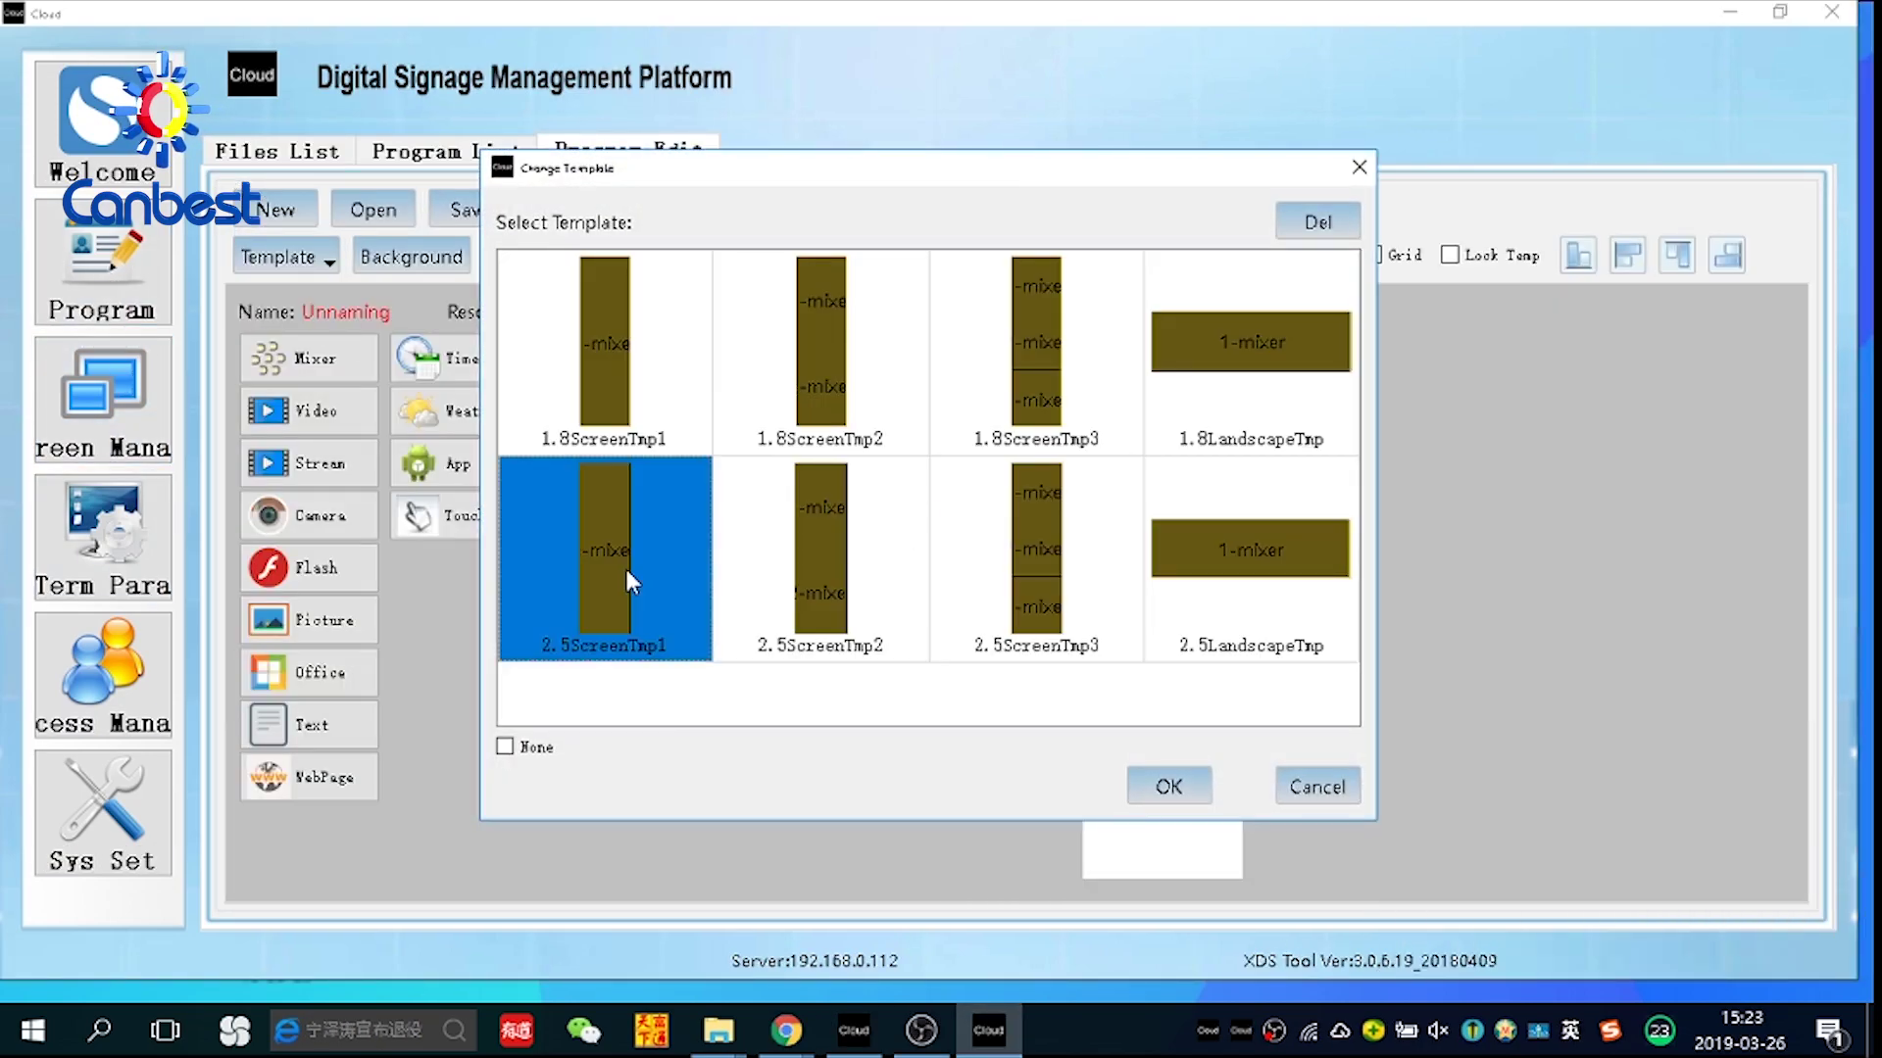
left_click(1172, 787)
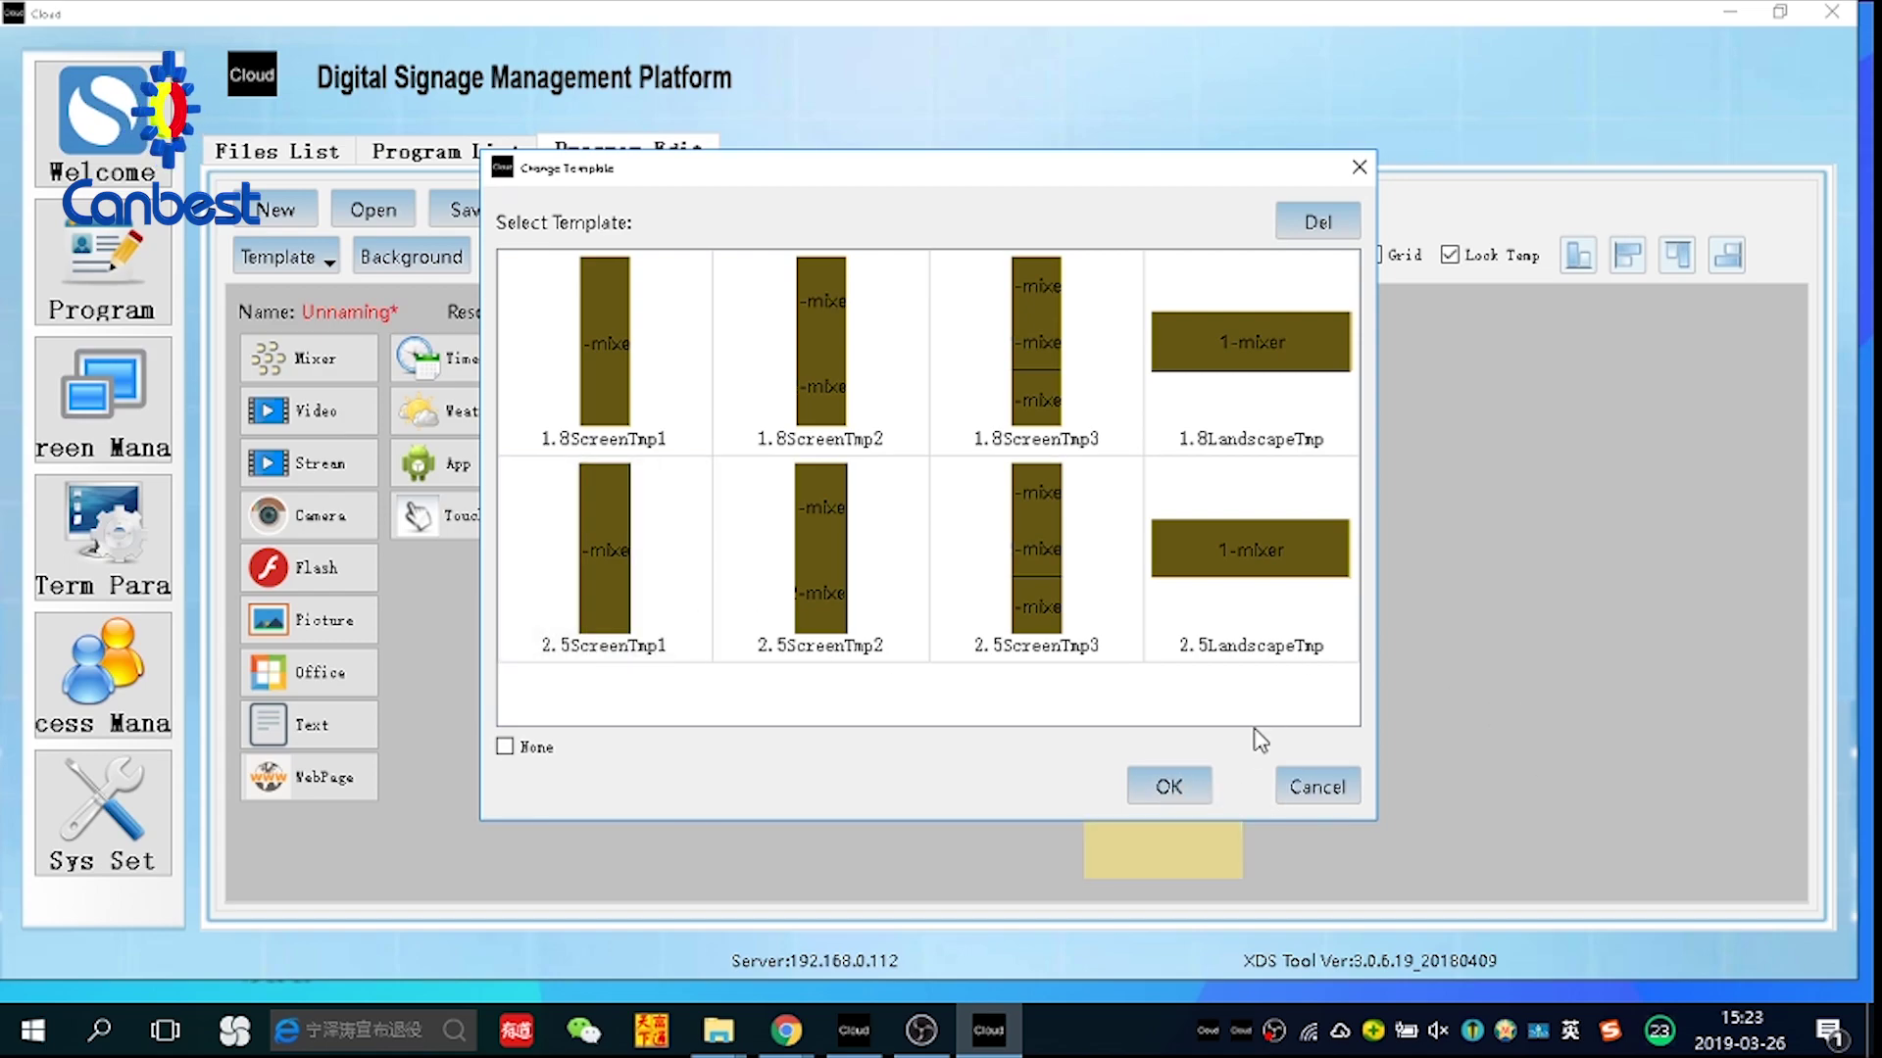
left_click(1172, 786)
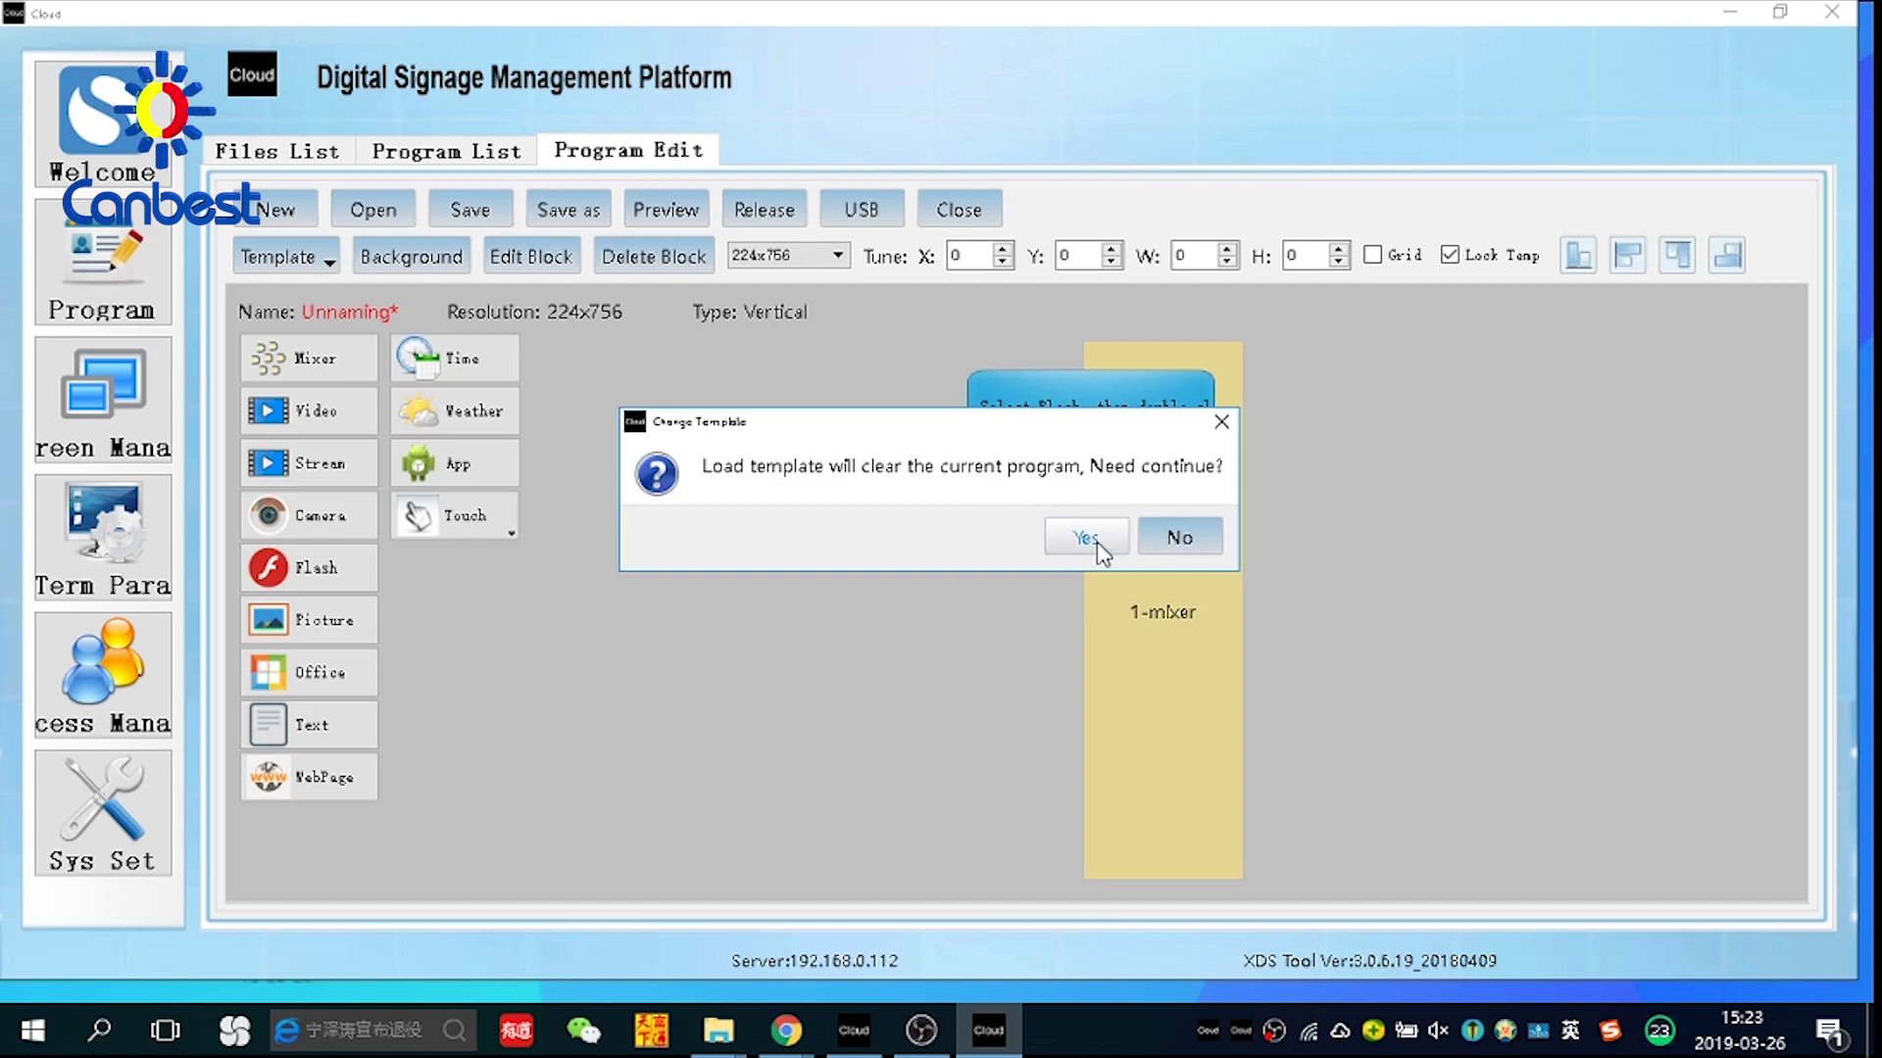
left_click(1098, 545)
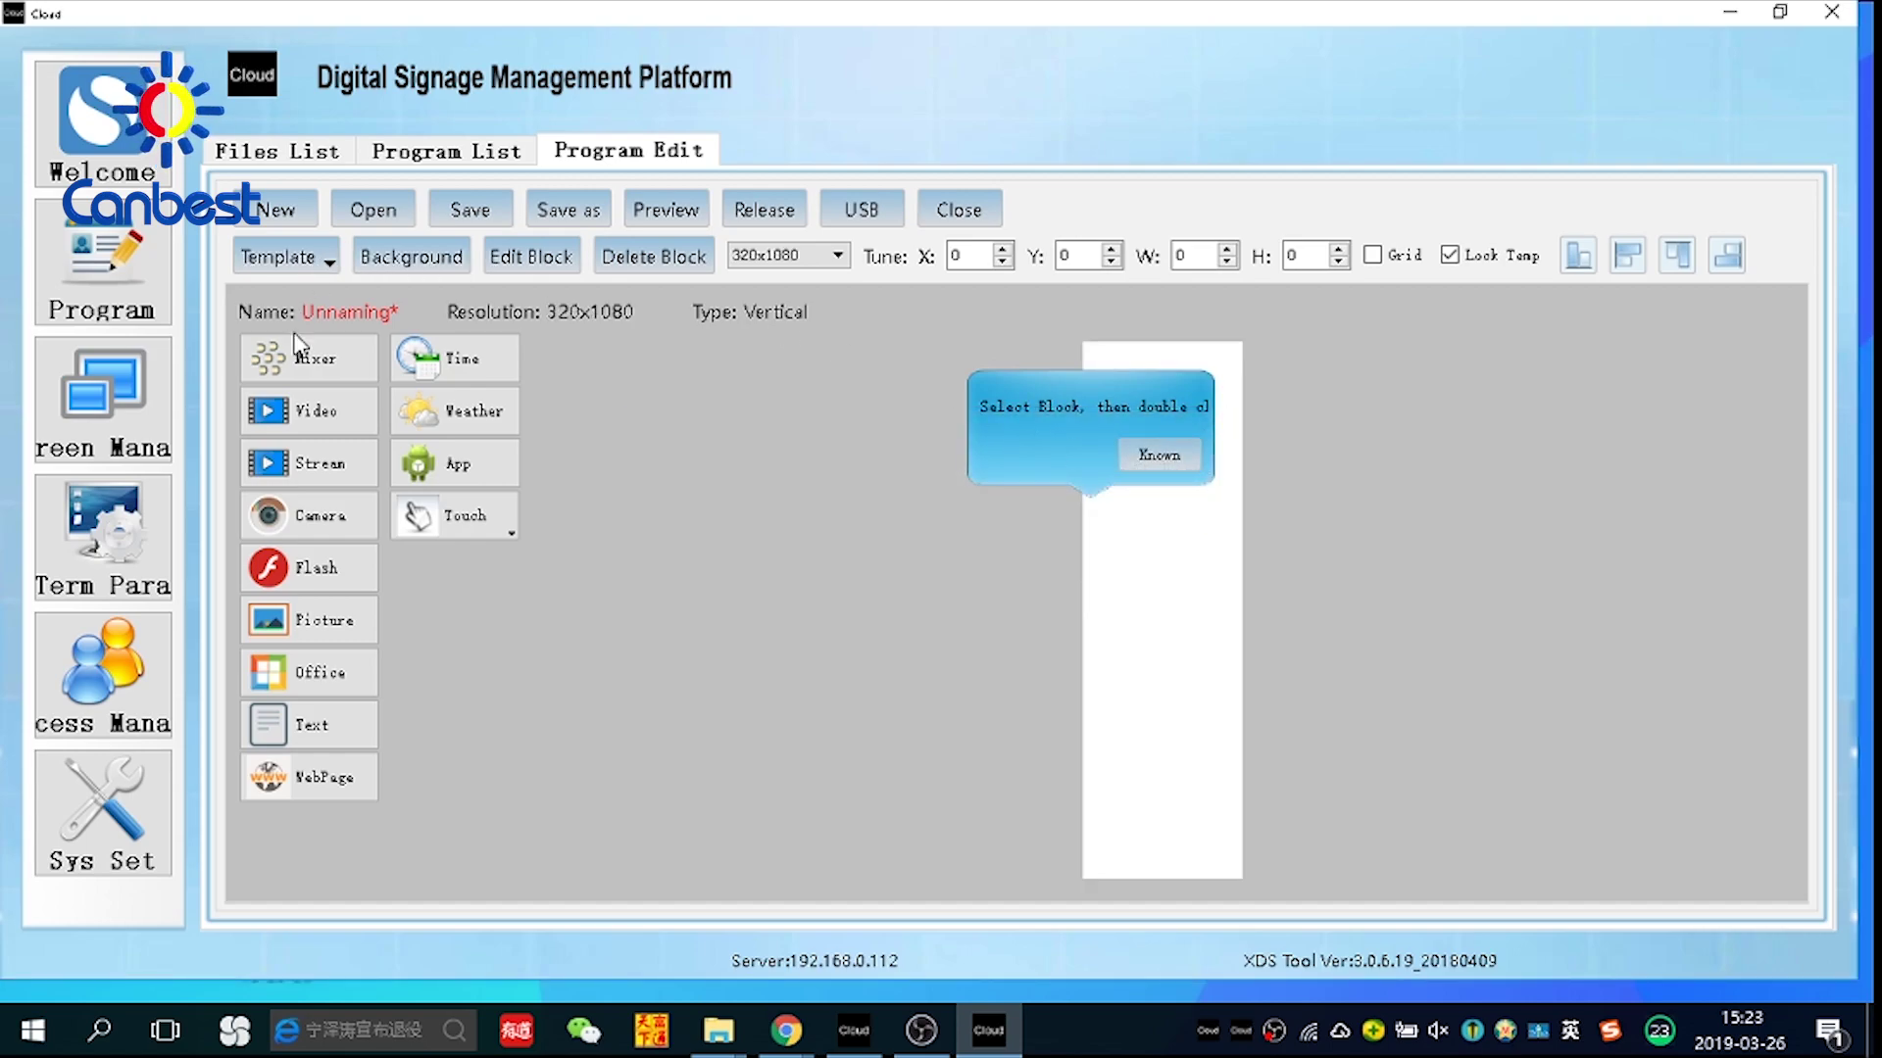
Add a Mixer block and set it to Full Screen
left_click(299, 359)
left_click(1154, 477)
left_click(1115, 392)
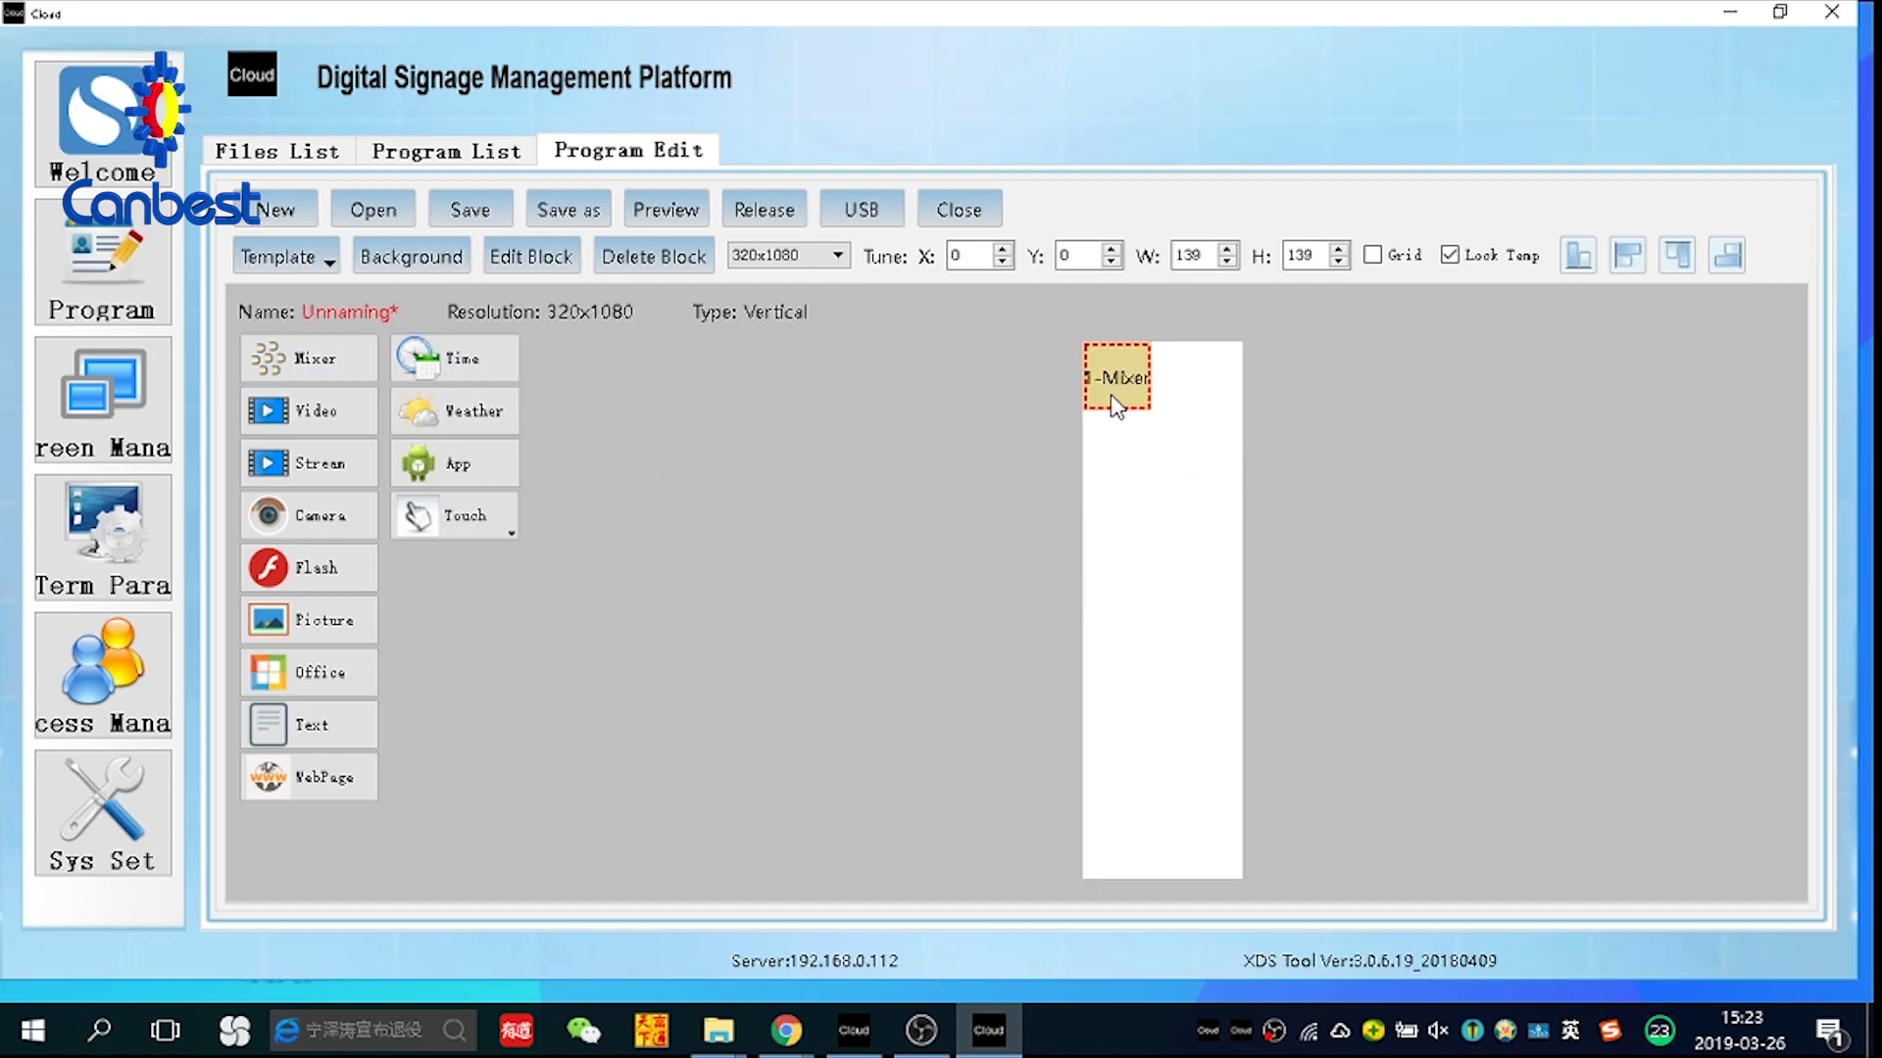
right_click(1134, 379)
left_click(1200, 397)
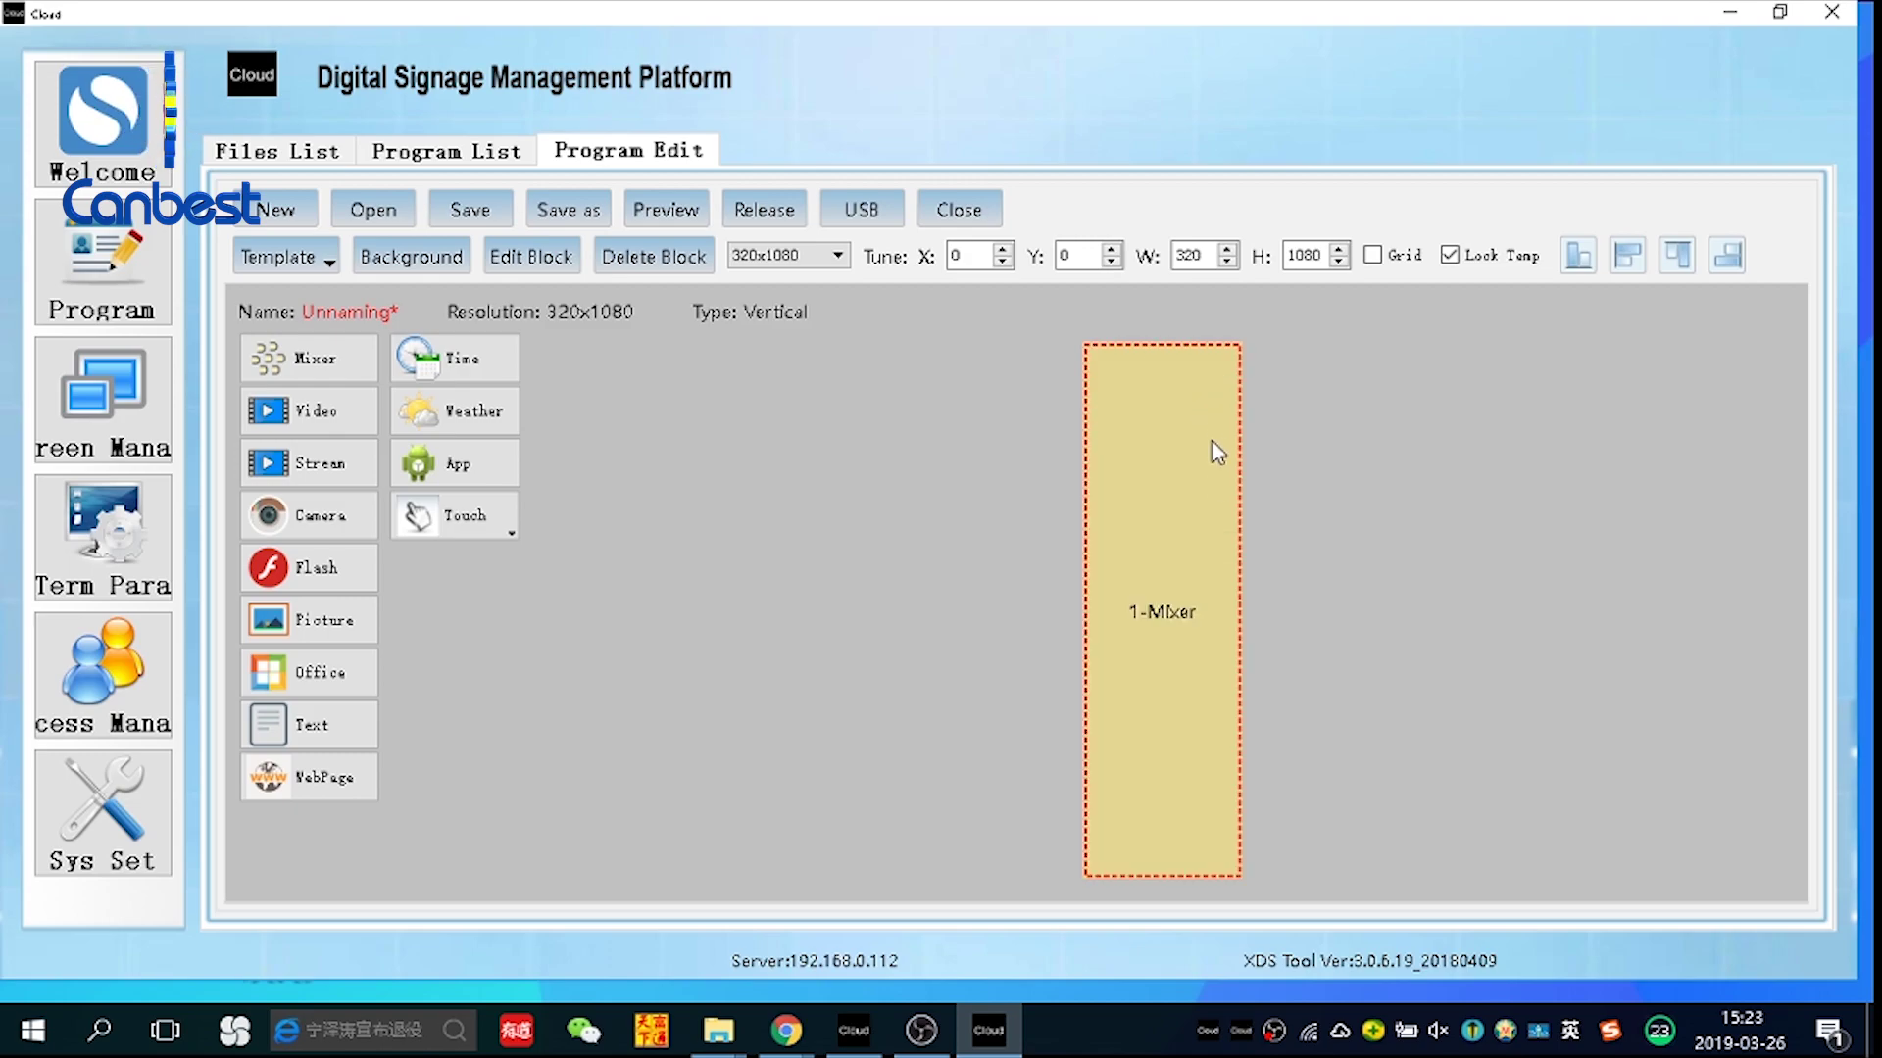
Upload the 饮料-logo video from the desktop into the media library
double_click(1197, 647)
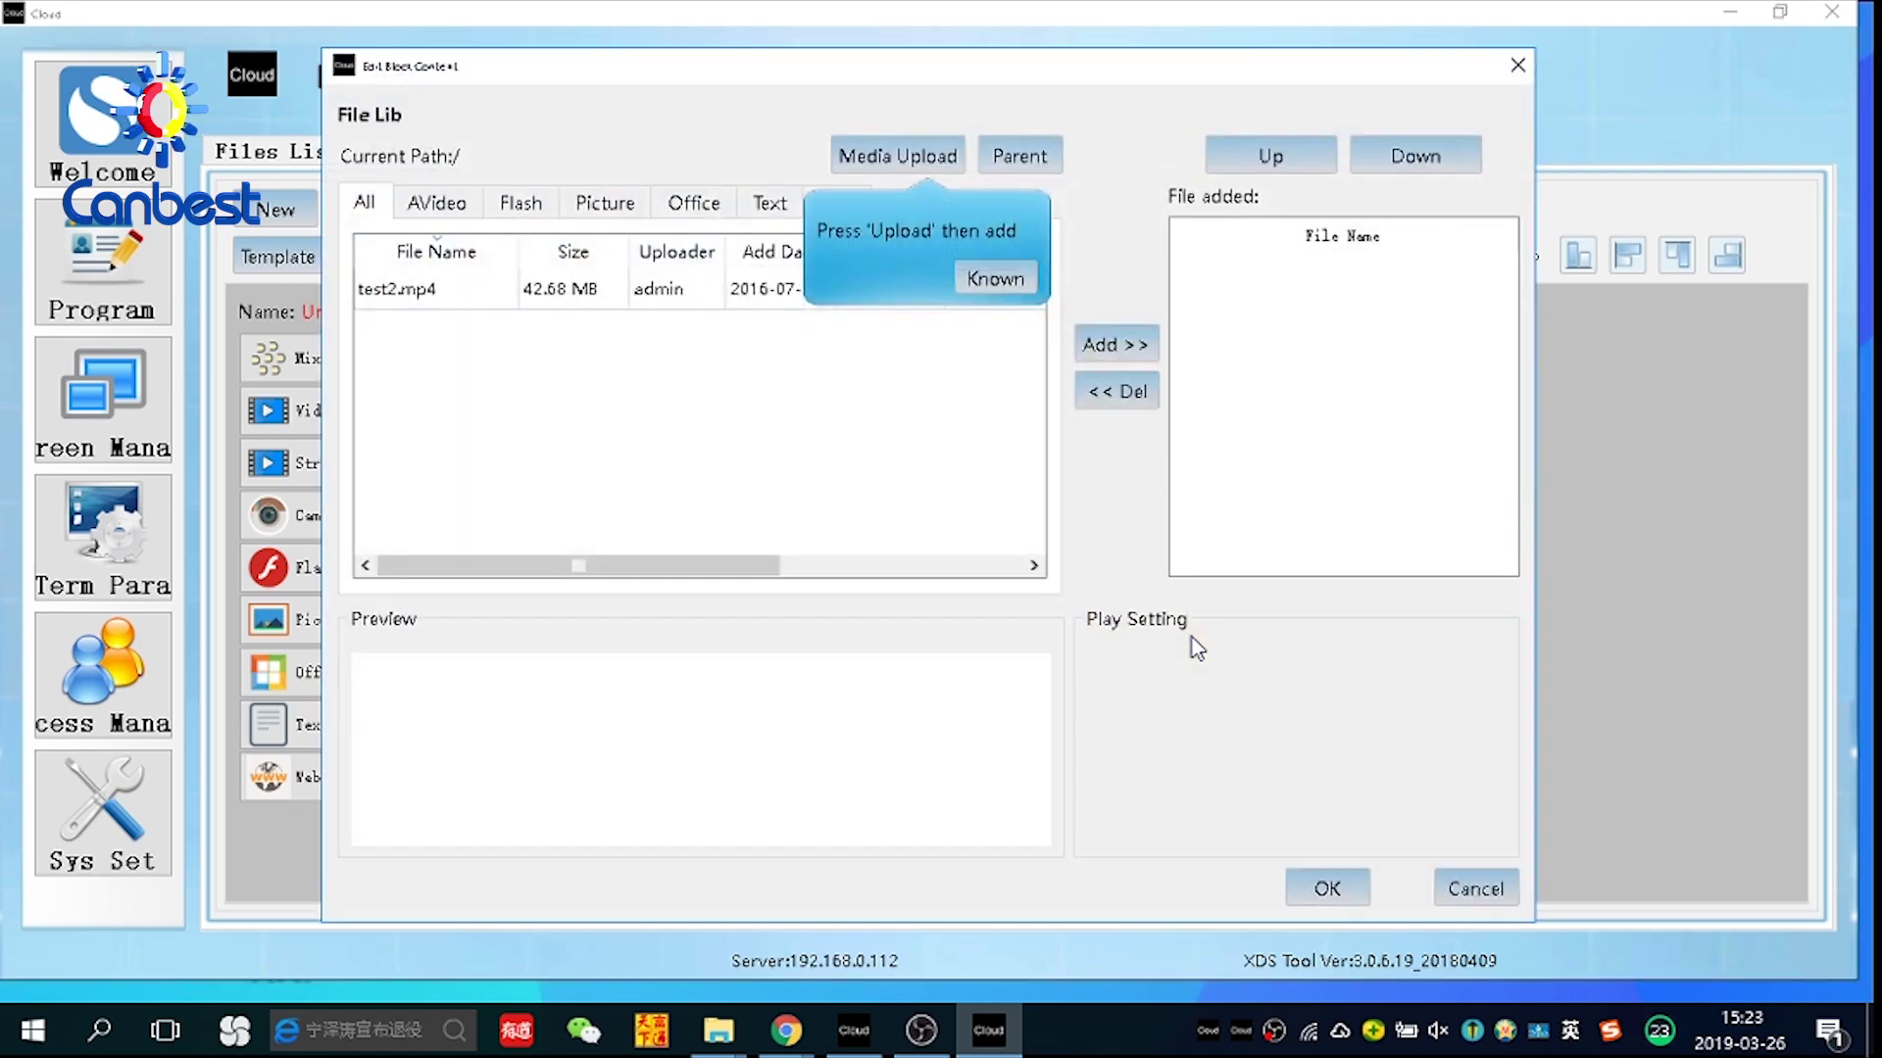
left_click(907, 157)
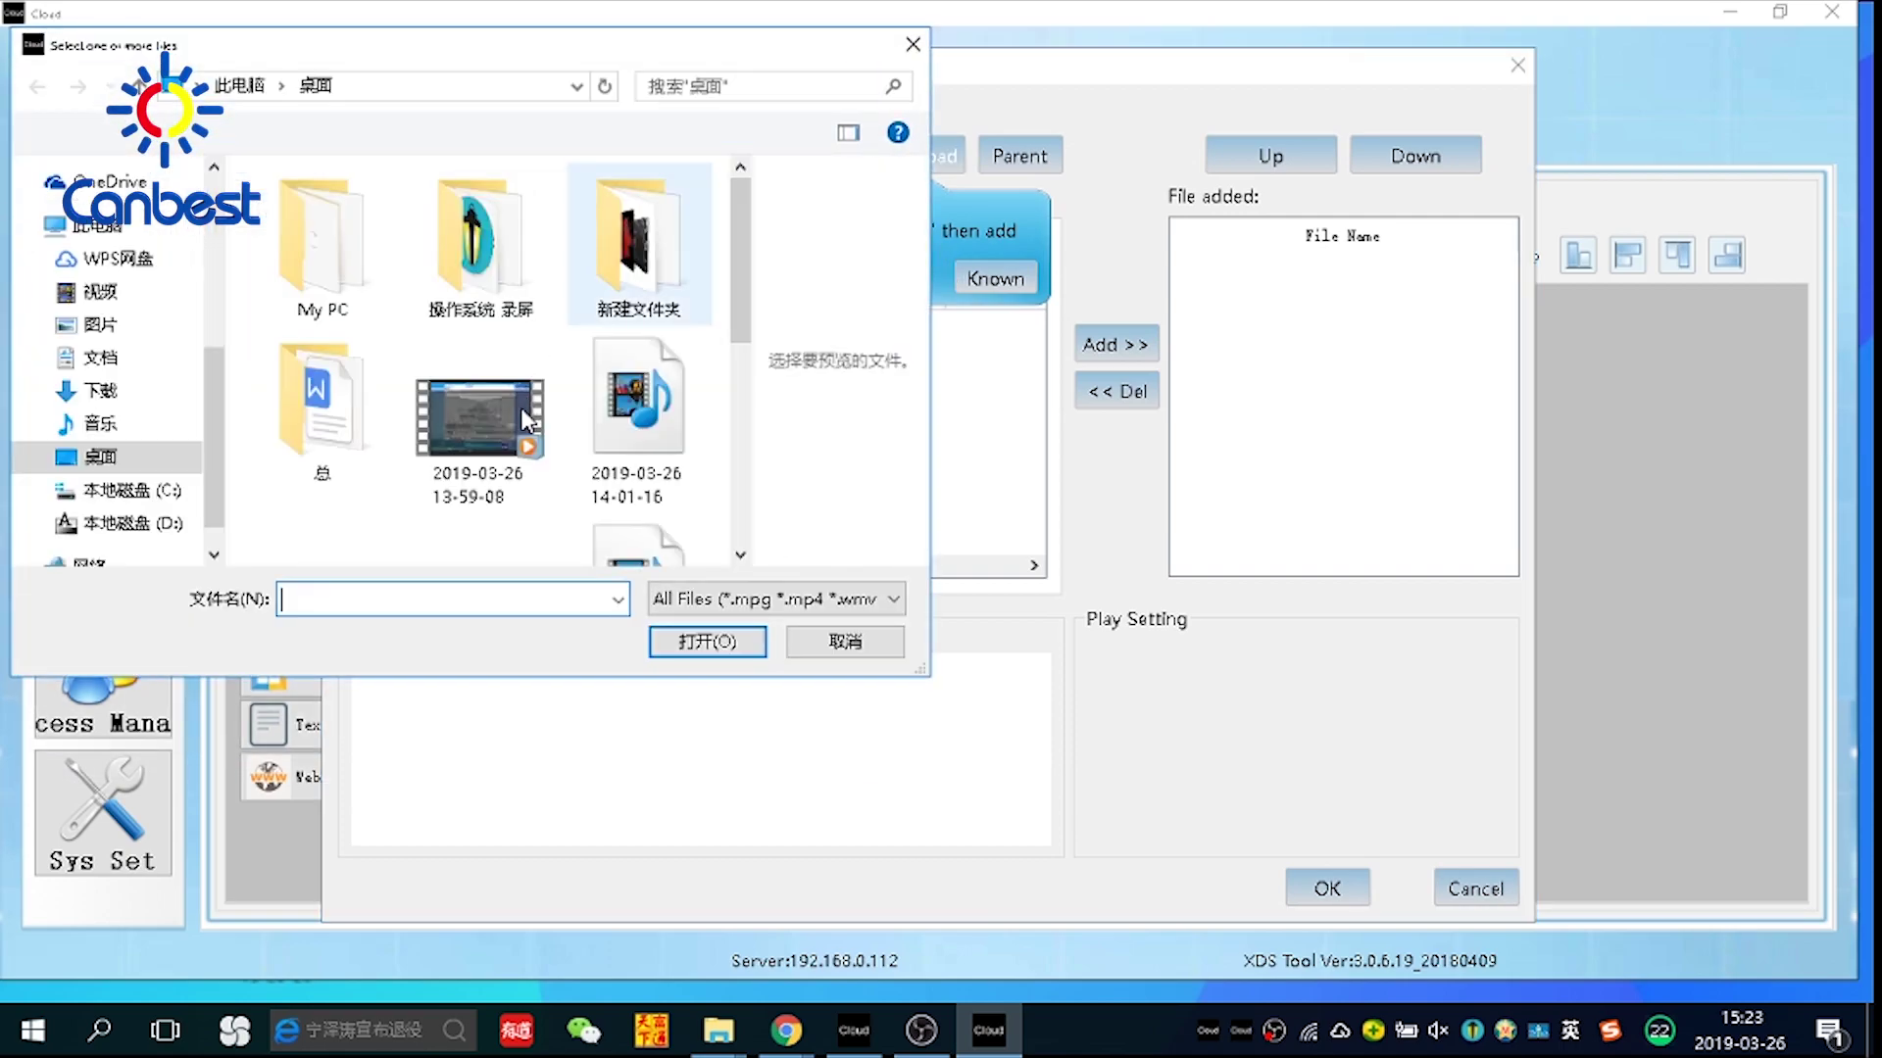
scroll(470, 294, "down", 3)
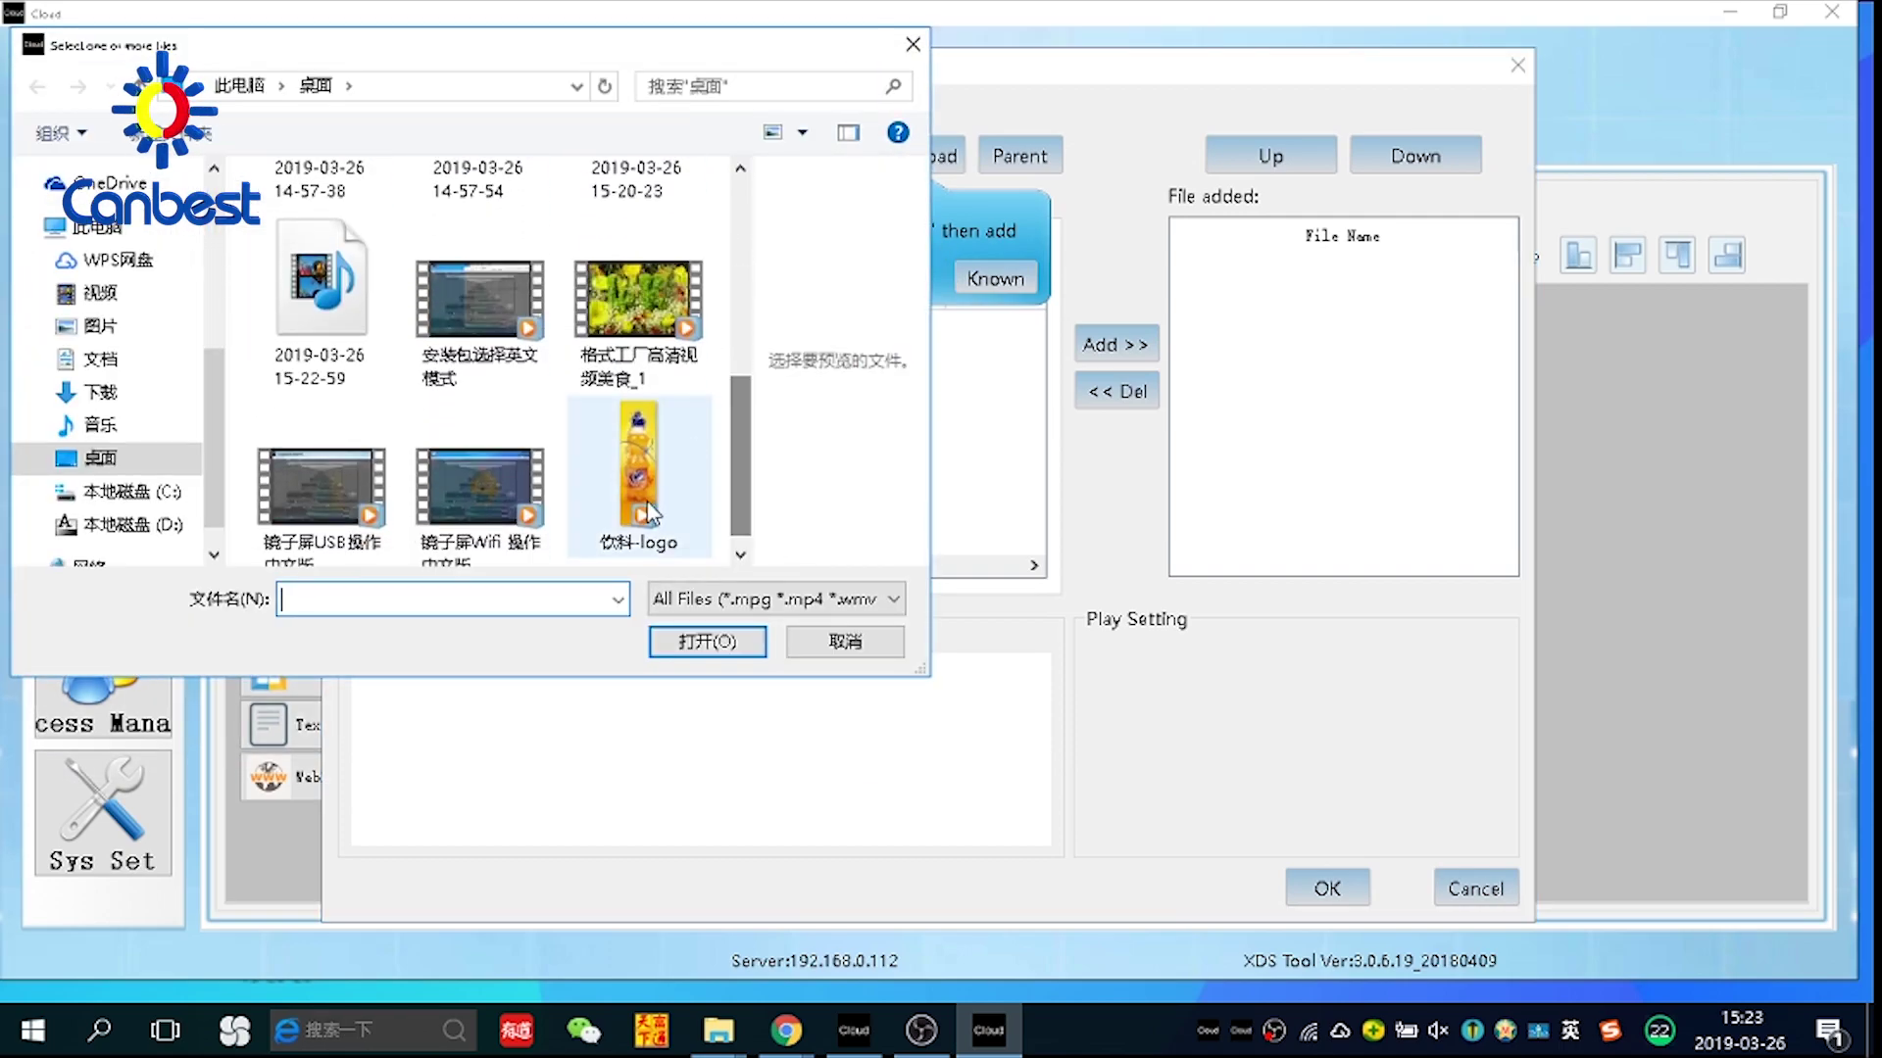
left_click(639, 461)
left_click(708, 643)
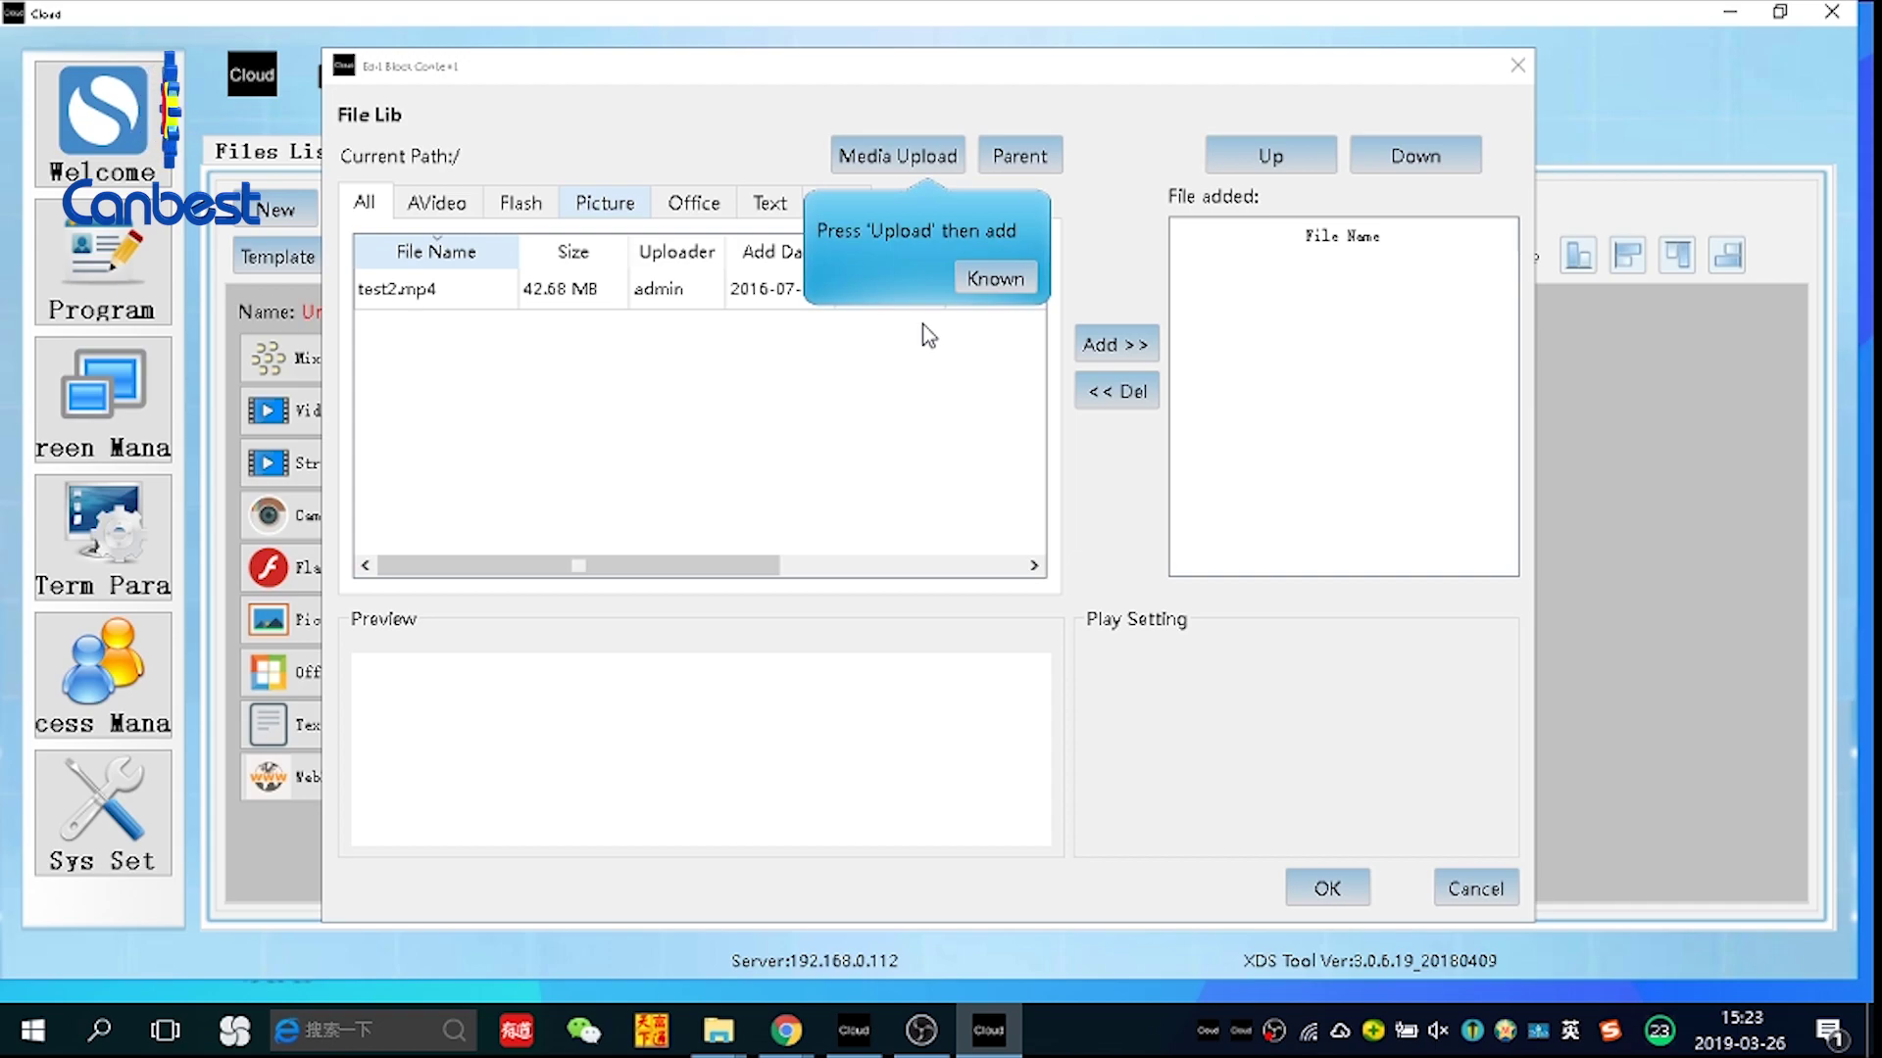
left_click(981, 278)
Add test2.mp4 to the Mixer block and confirm its content
left_click(635, 288)
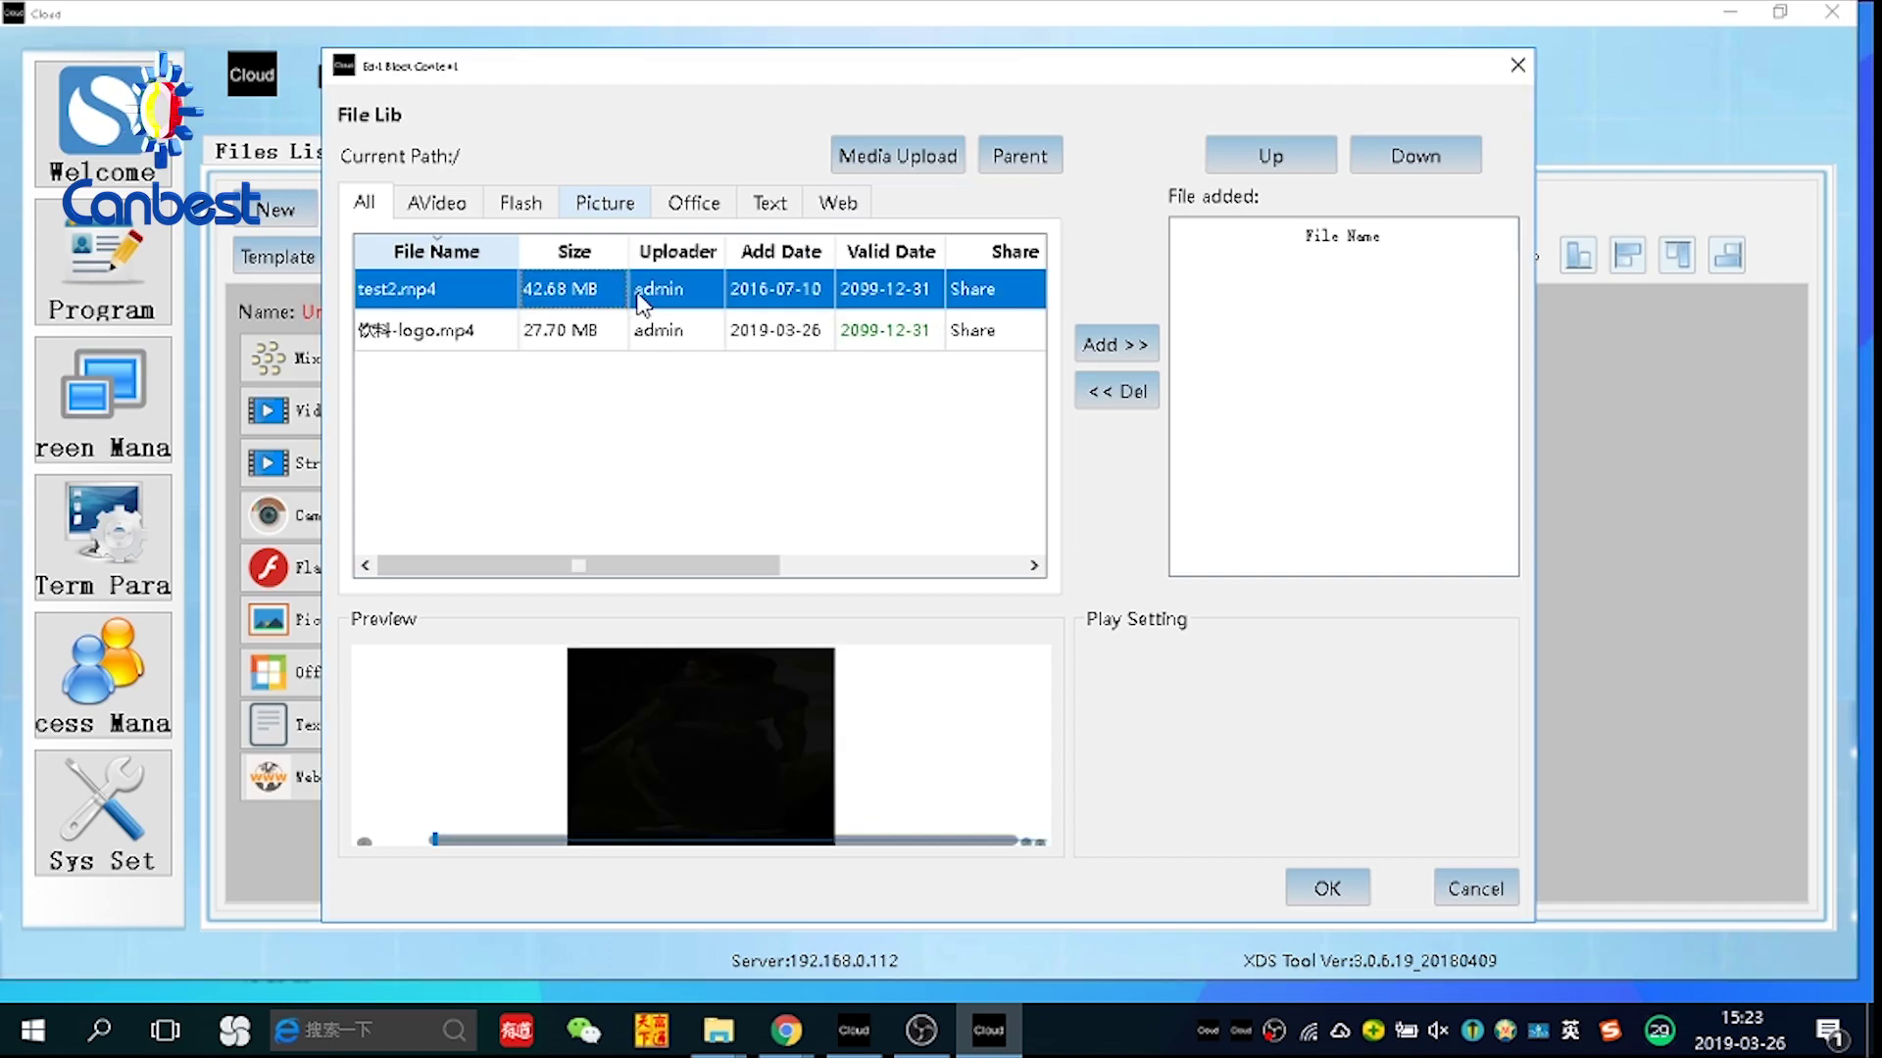
left_click(1088, 343)
left_click(1347, 890)
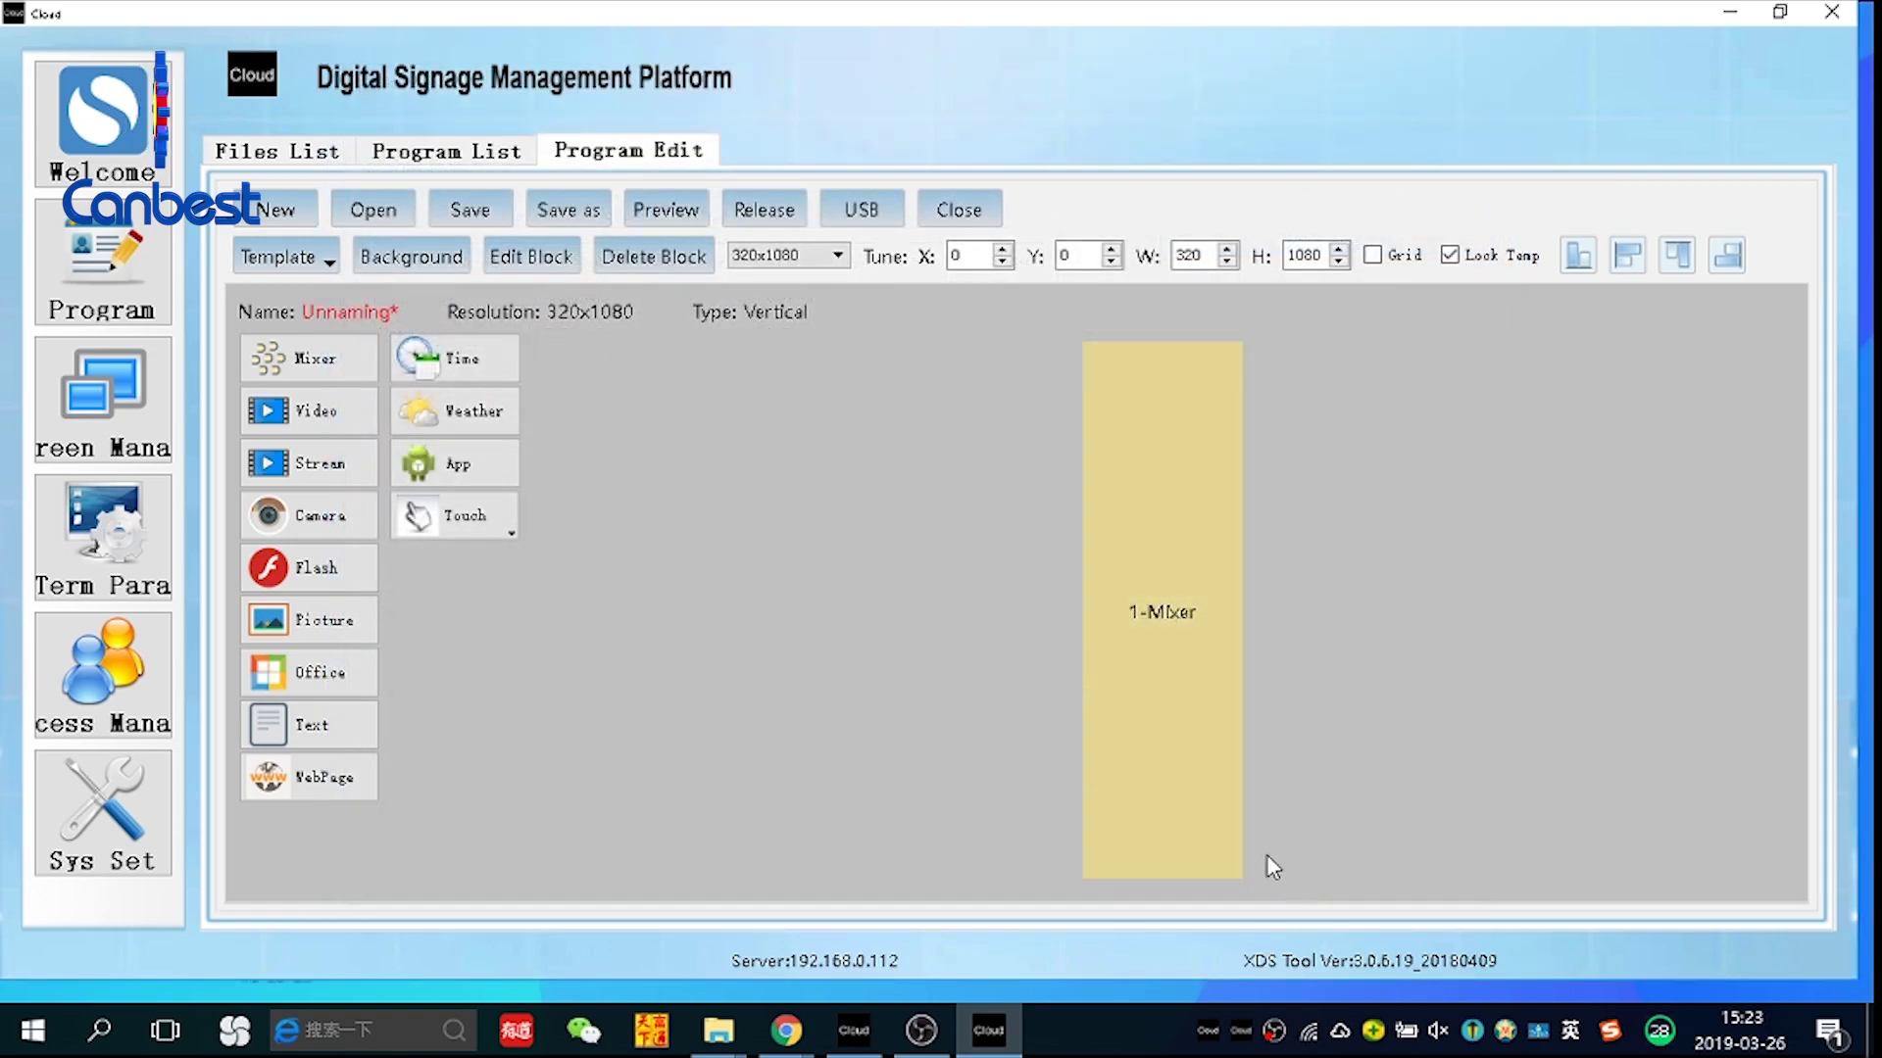
Save the program under the name test1
left_click(499, 208)
left_click(944, 470)
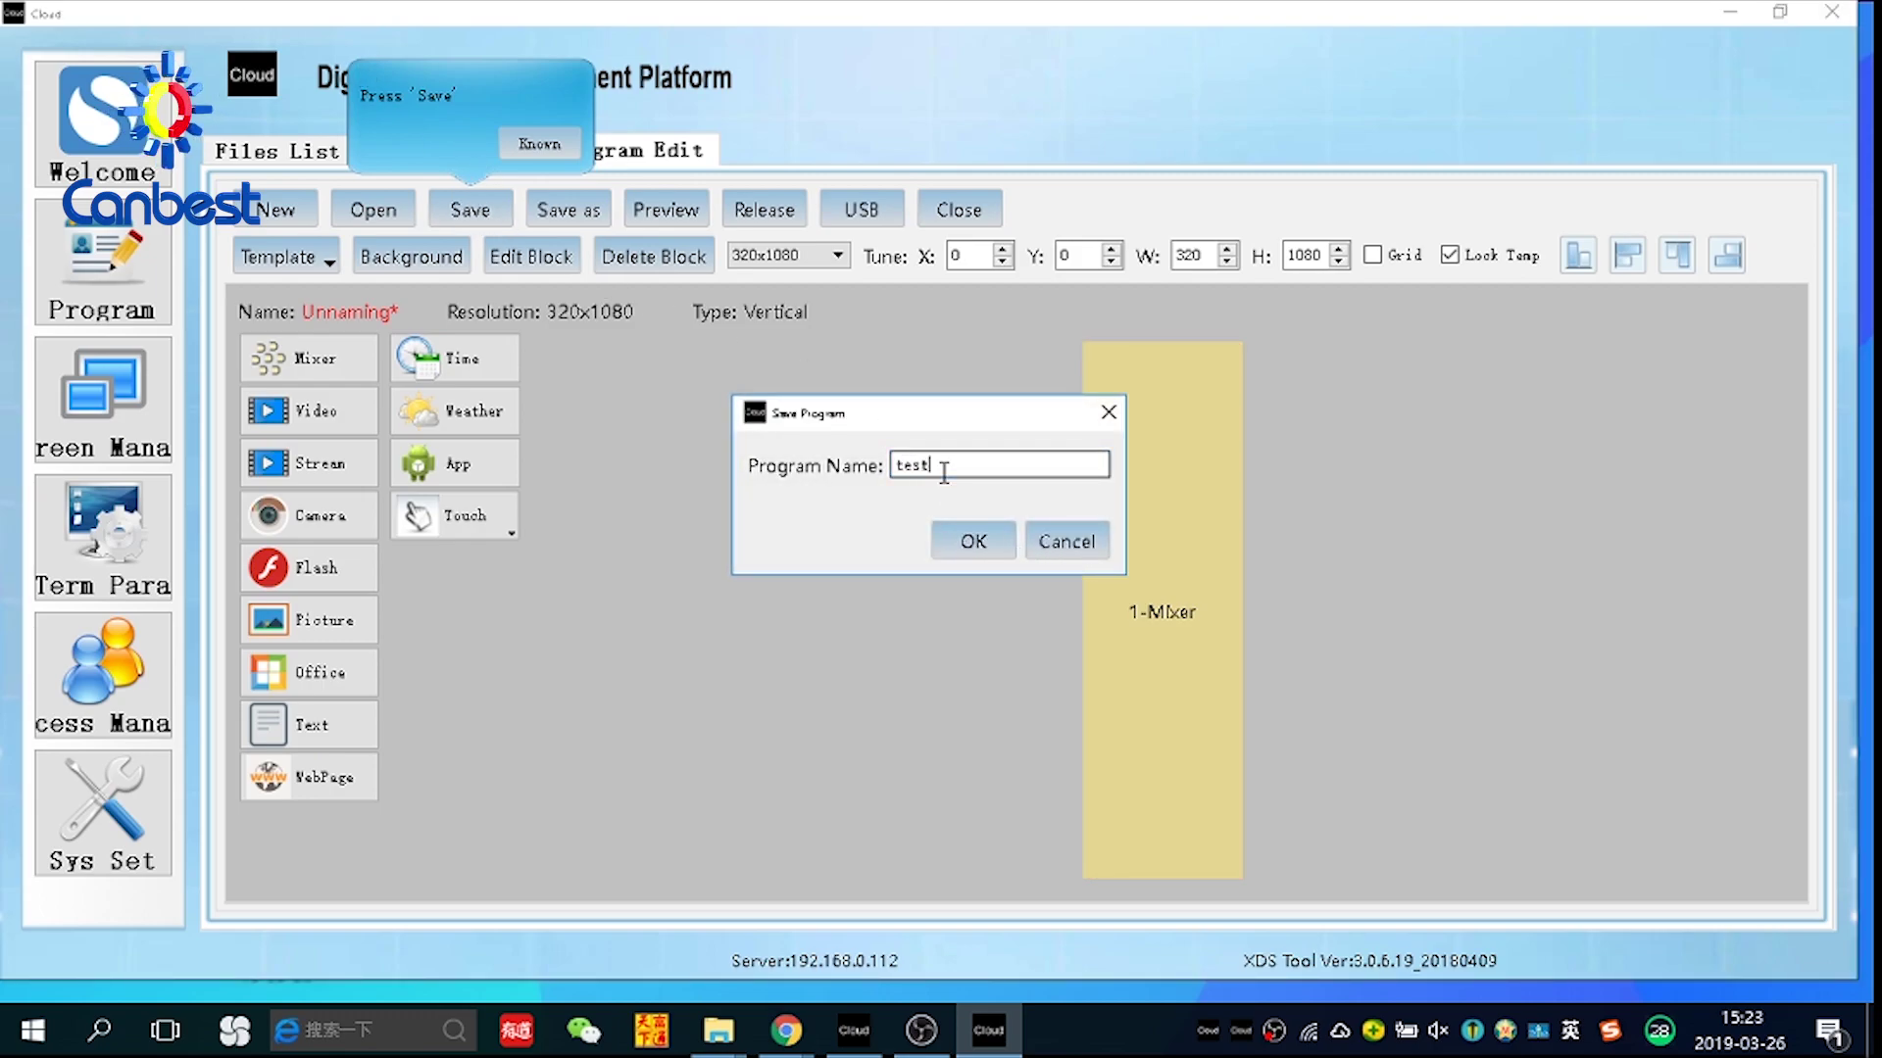
left_click(964, 542)
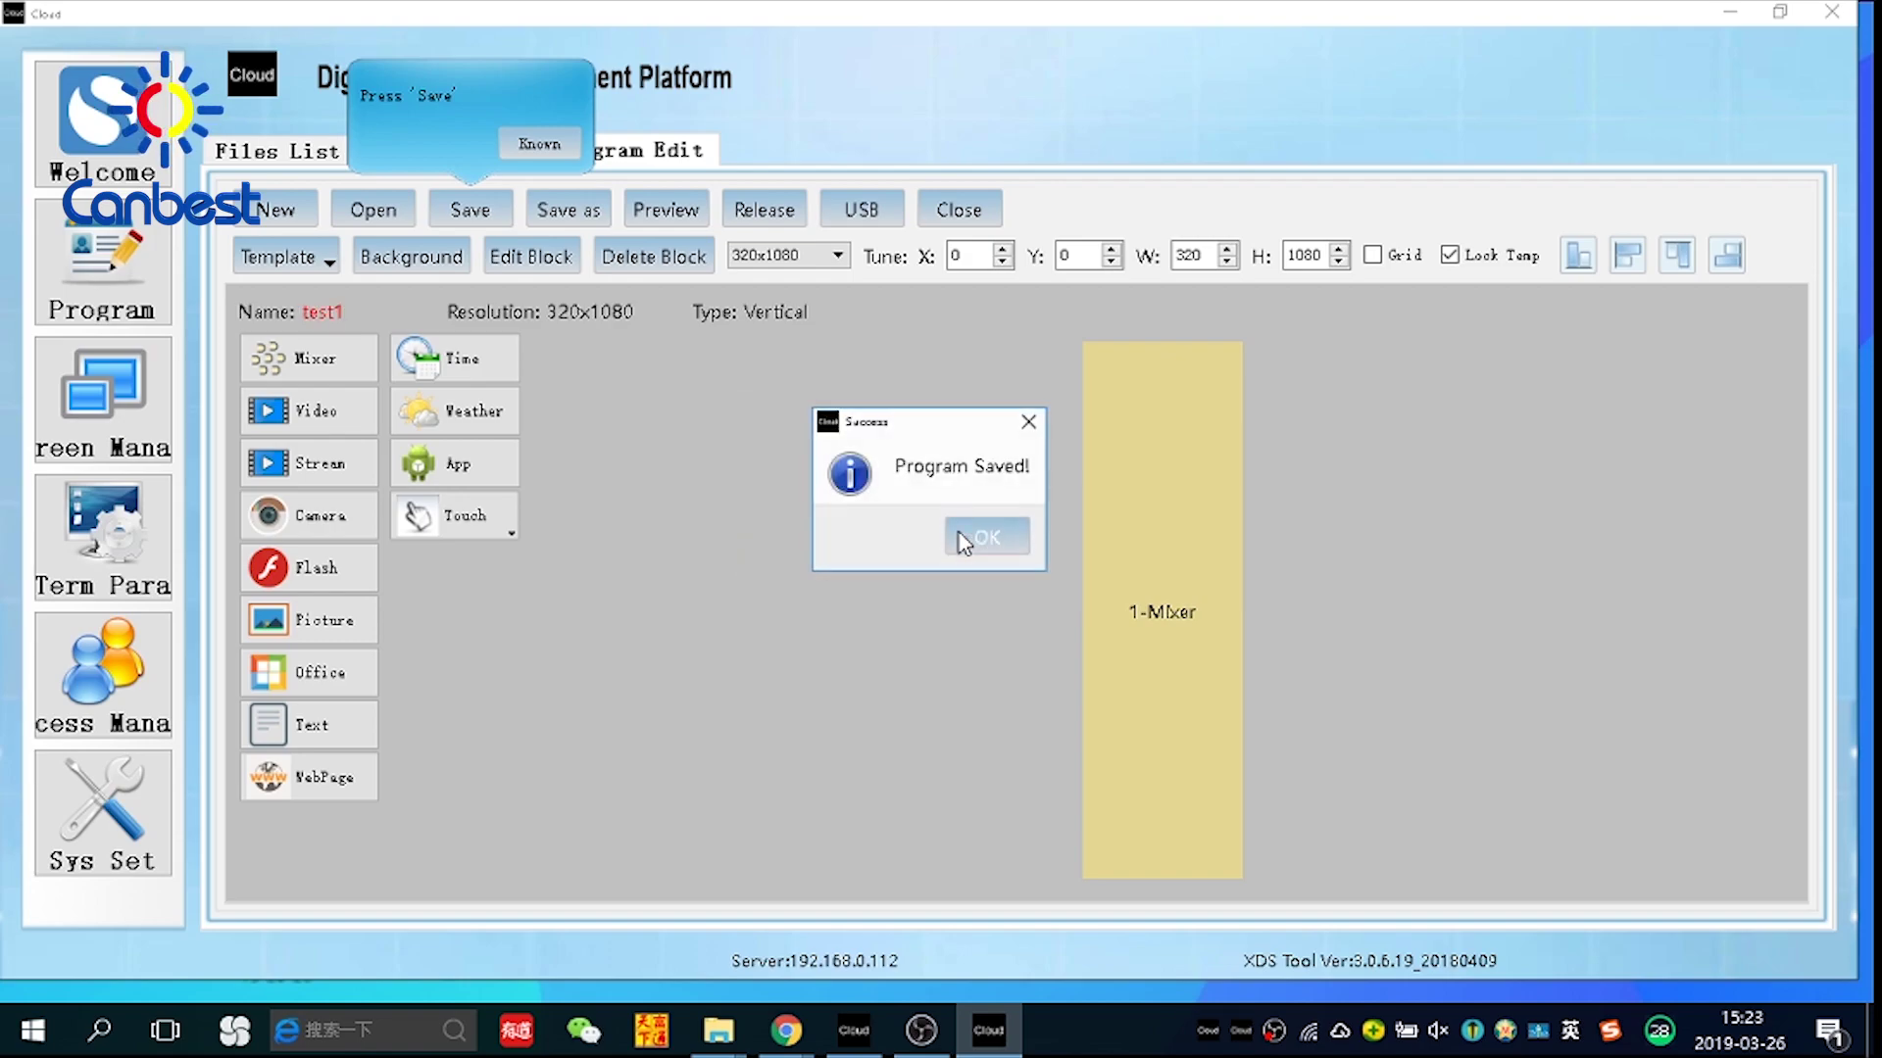
left_click(986, 544)
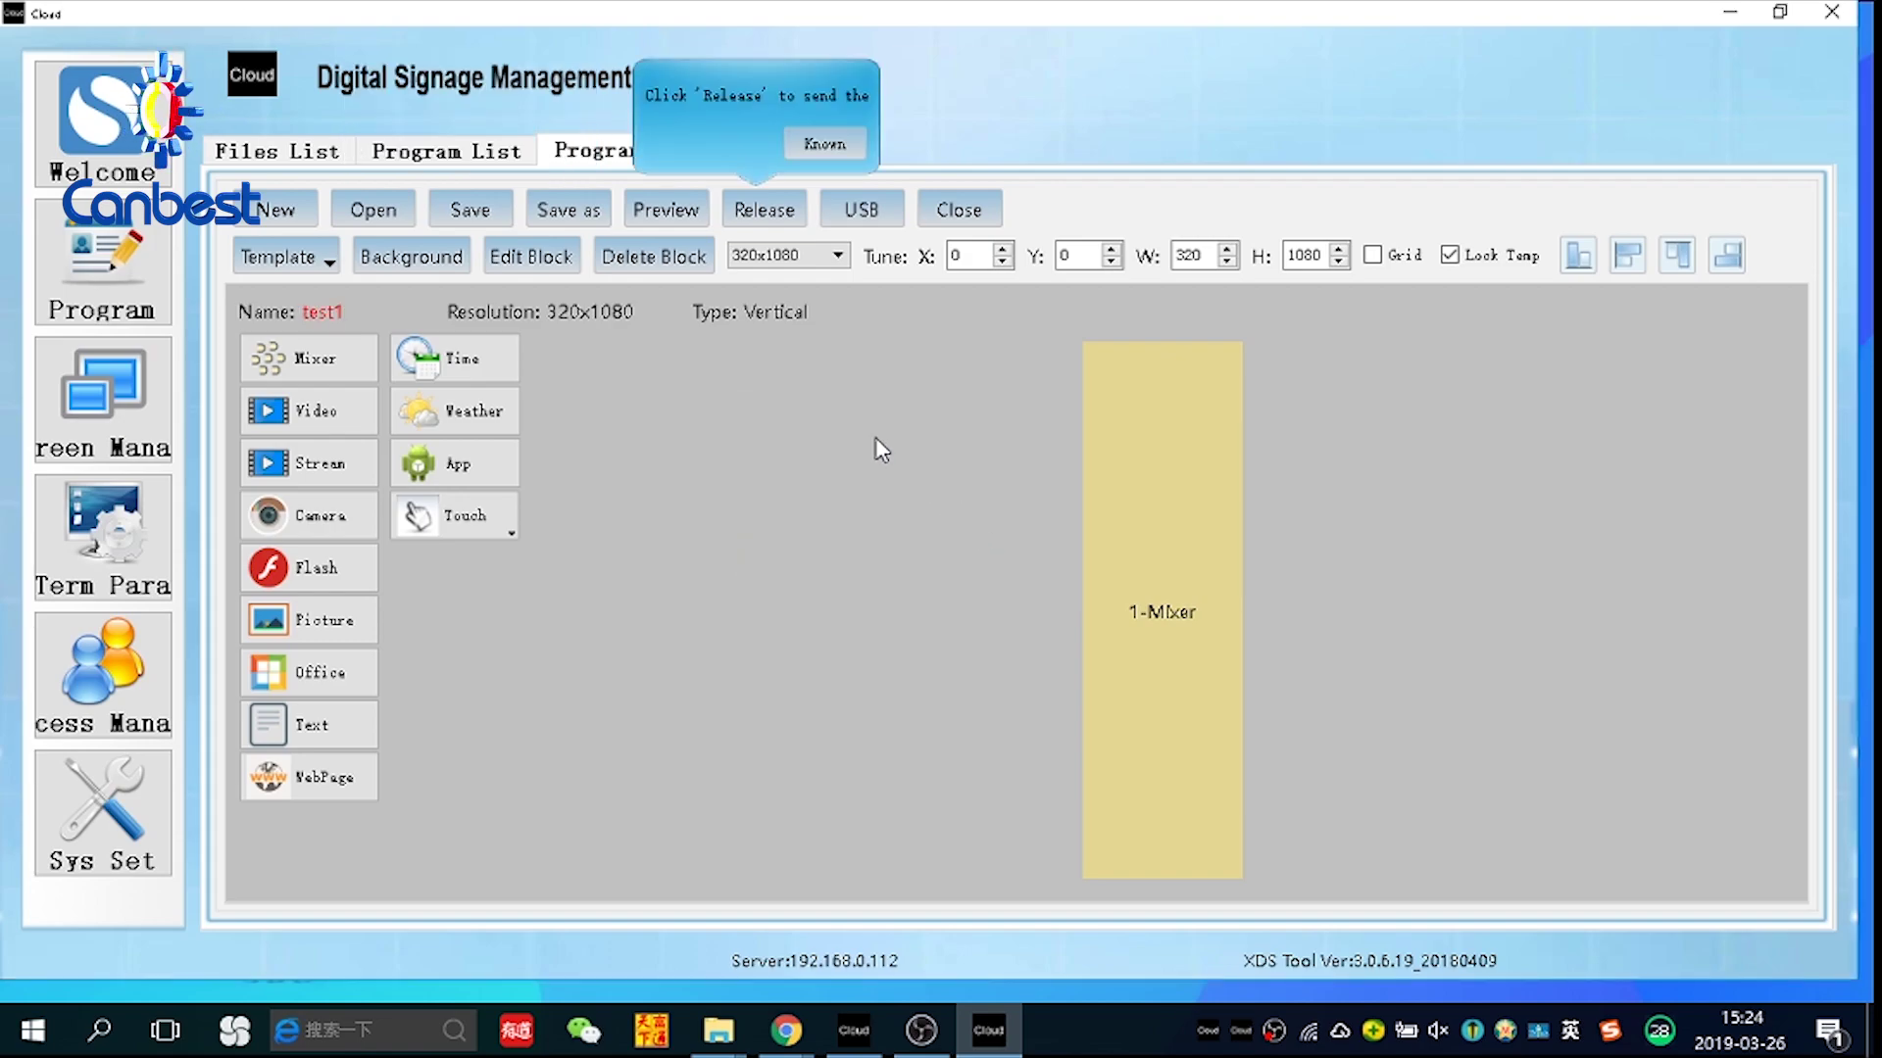
Release test1 to terminal group 1 with the default Forever schedule
left_click(760, 210)
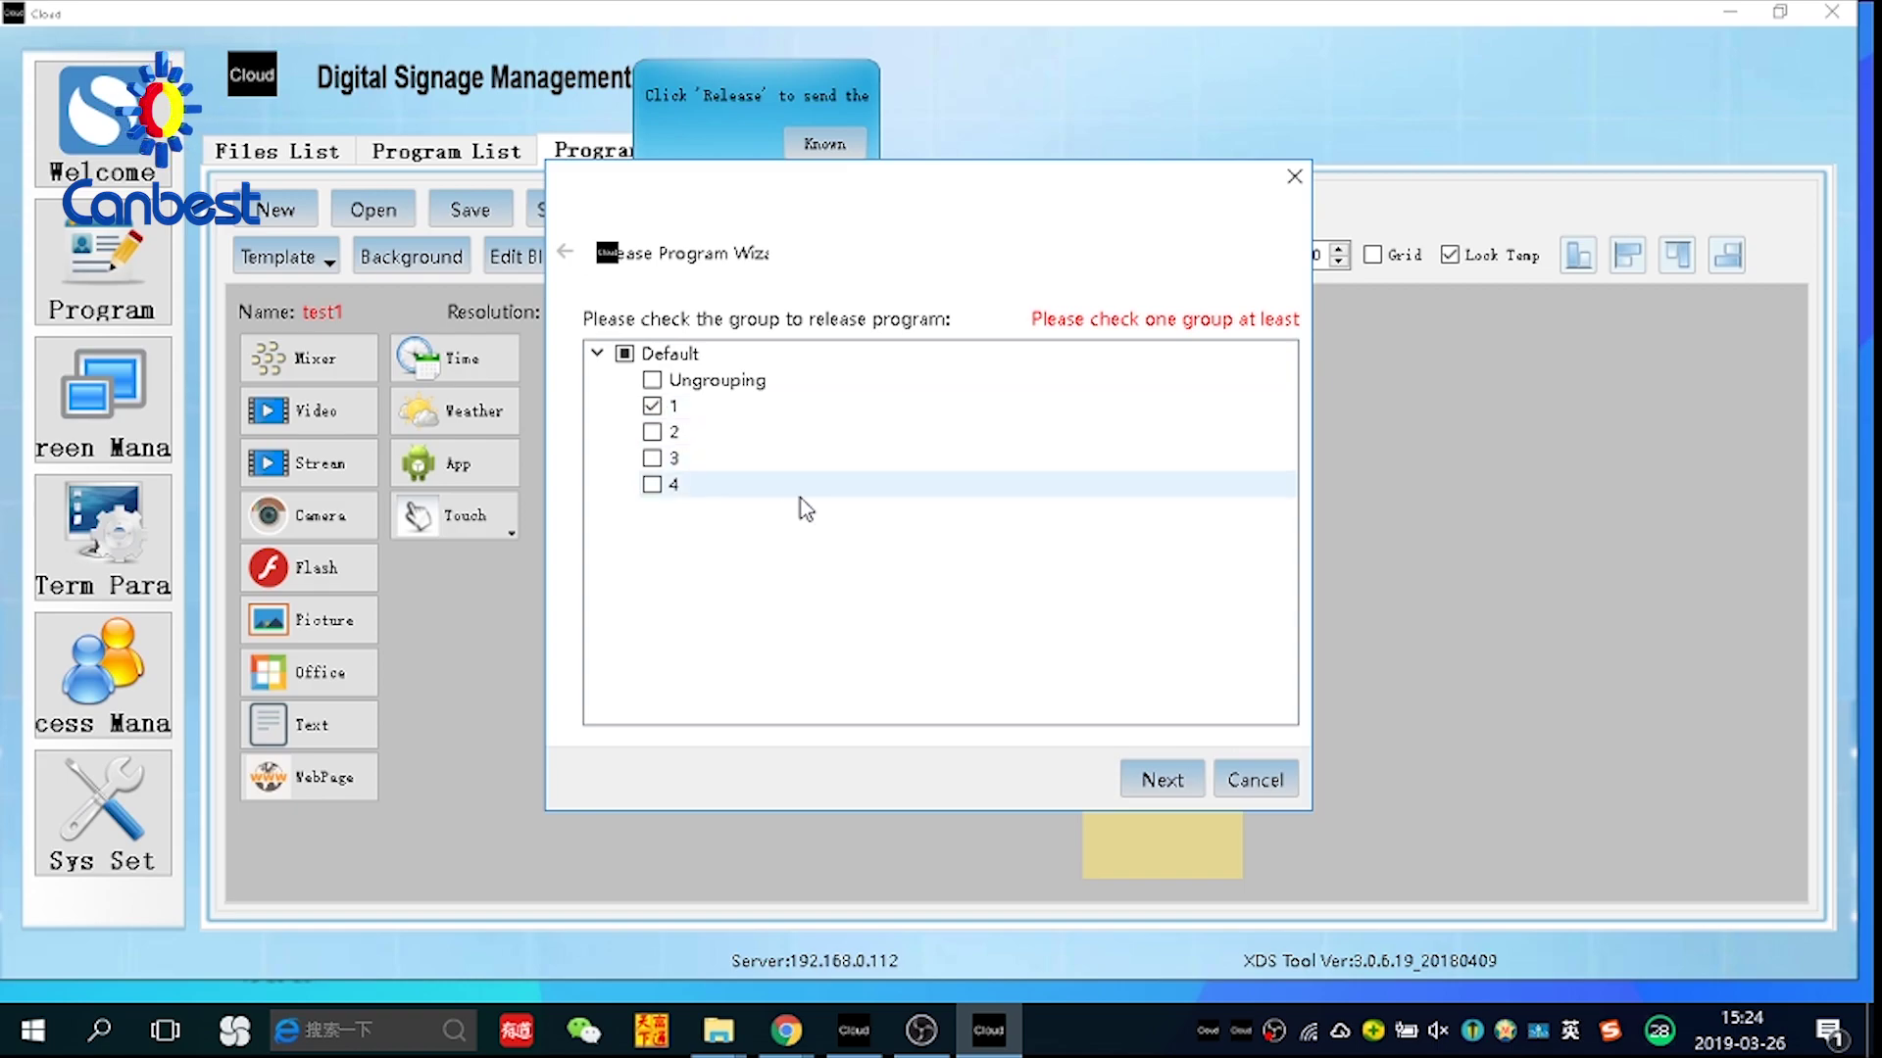
left_click(1167, 774)
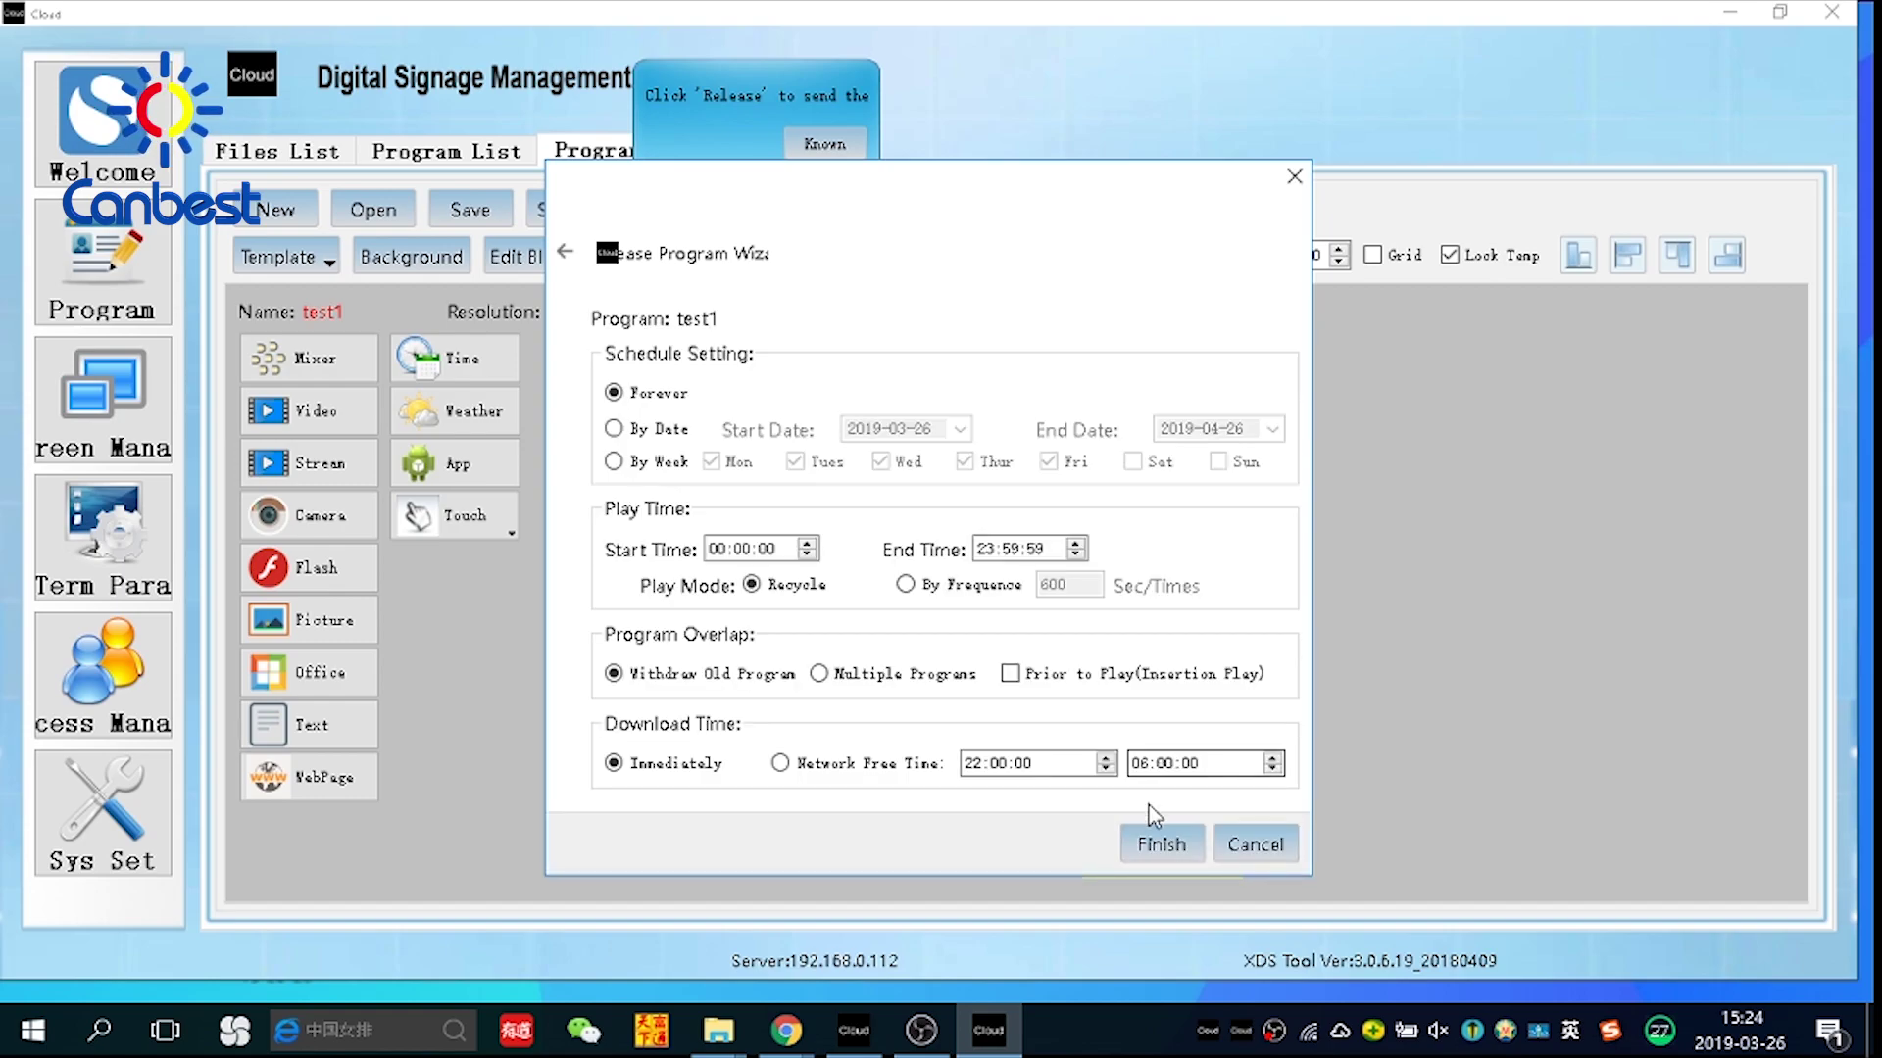
left_click(1161, 843)
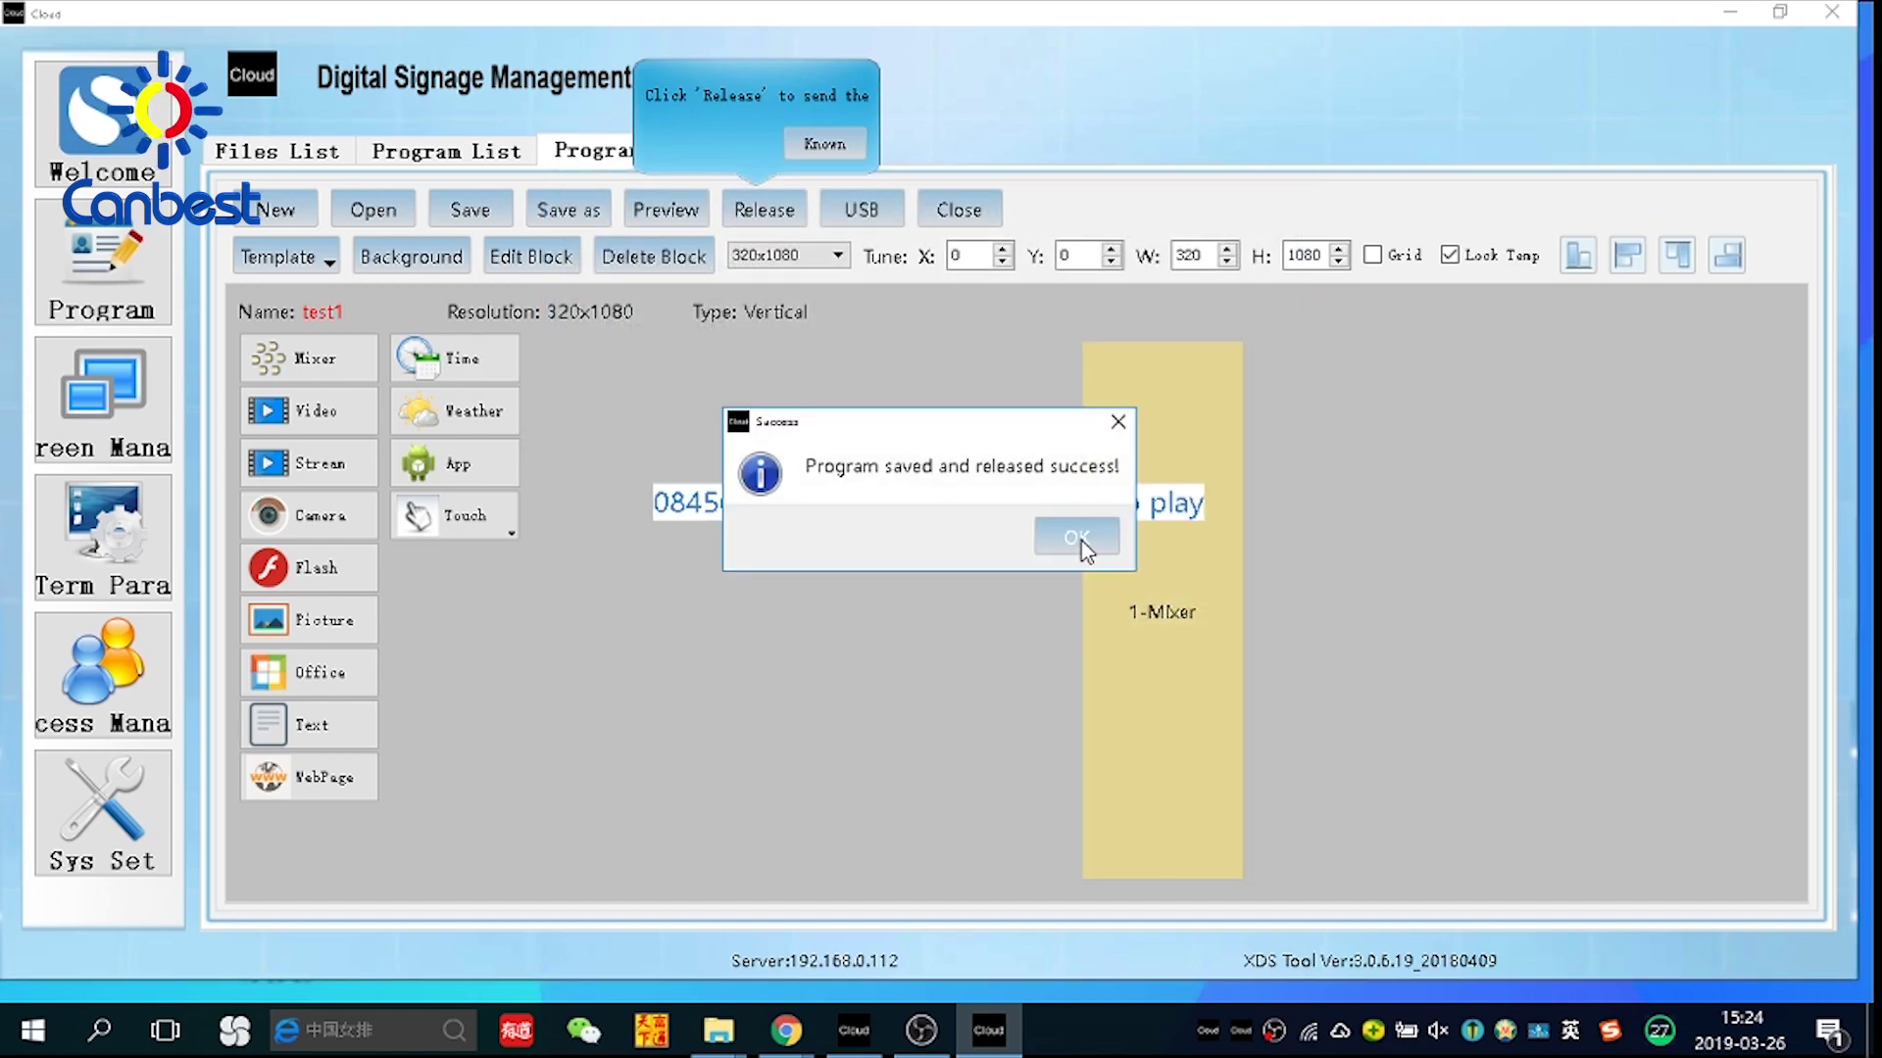
left_click(1078, 539)
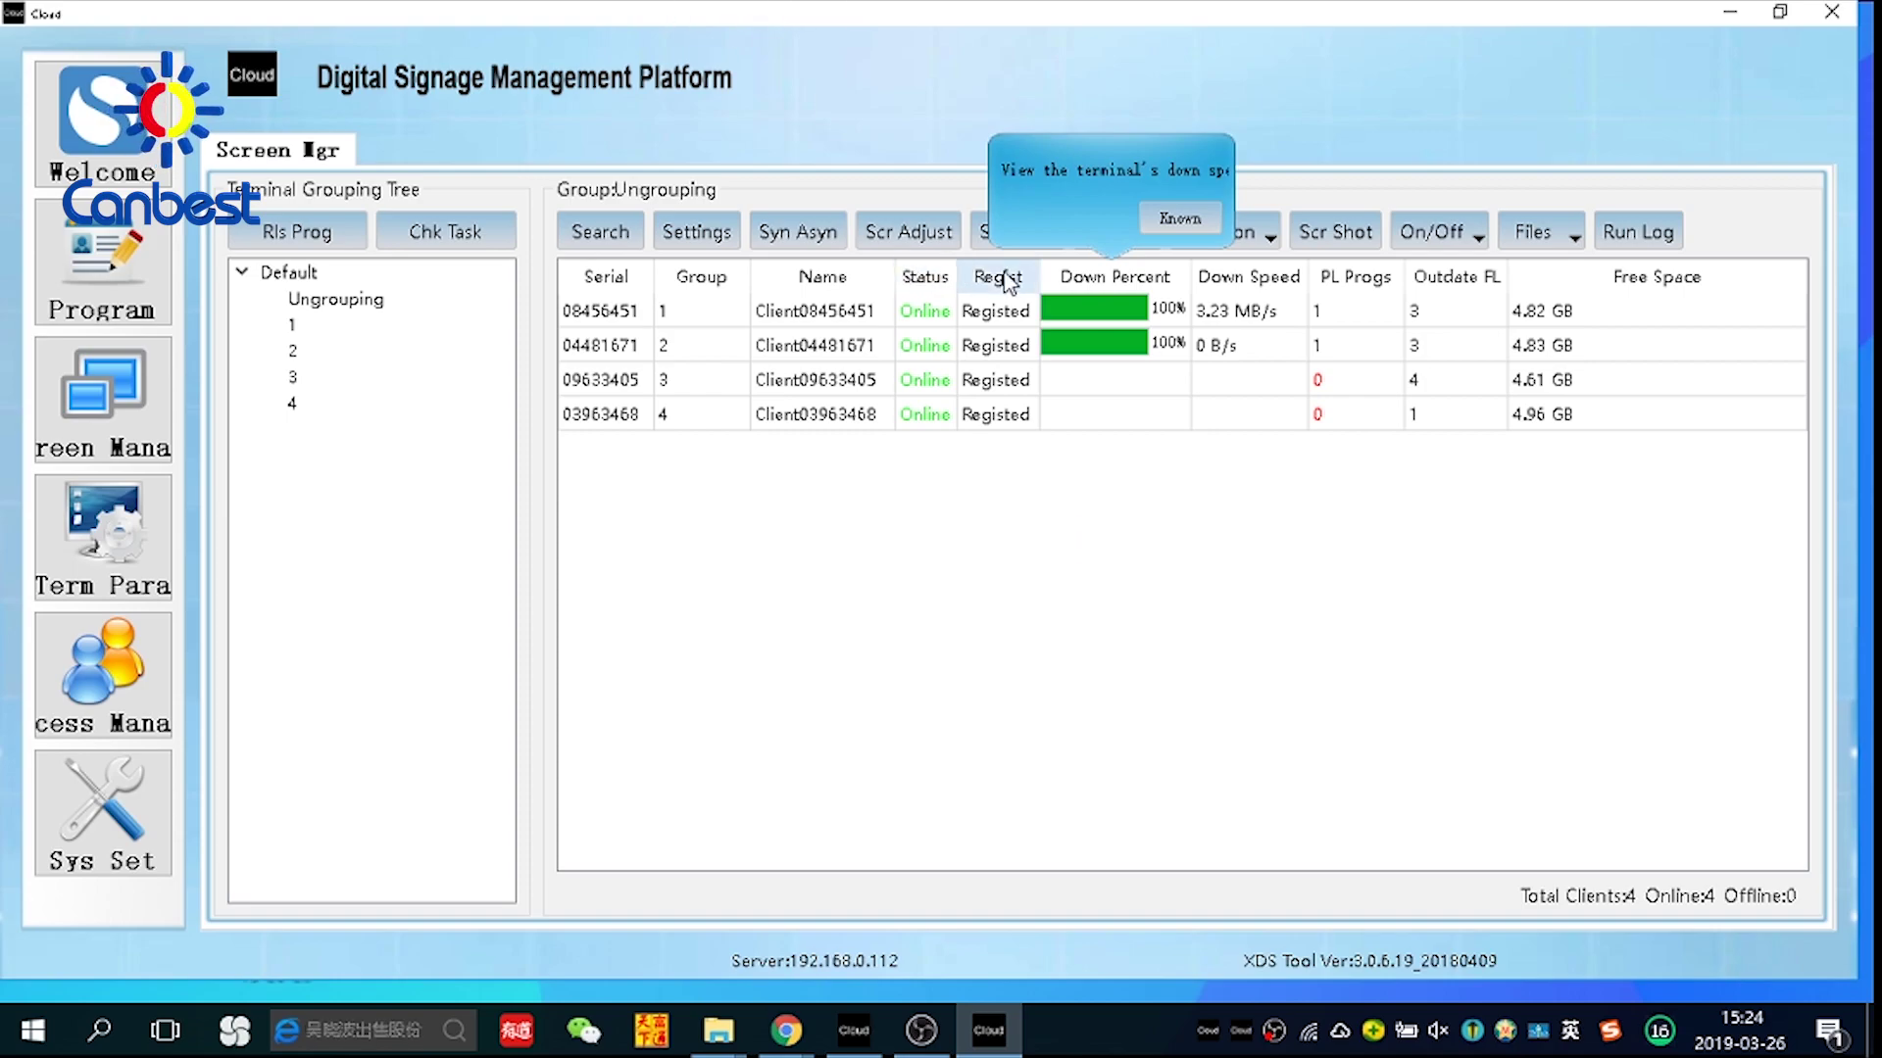
Dismiss the download tip once group 1 reaches 100%, and return to the program editor
left_click(1171, 225)
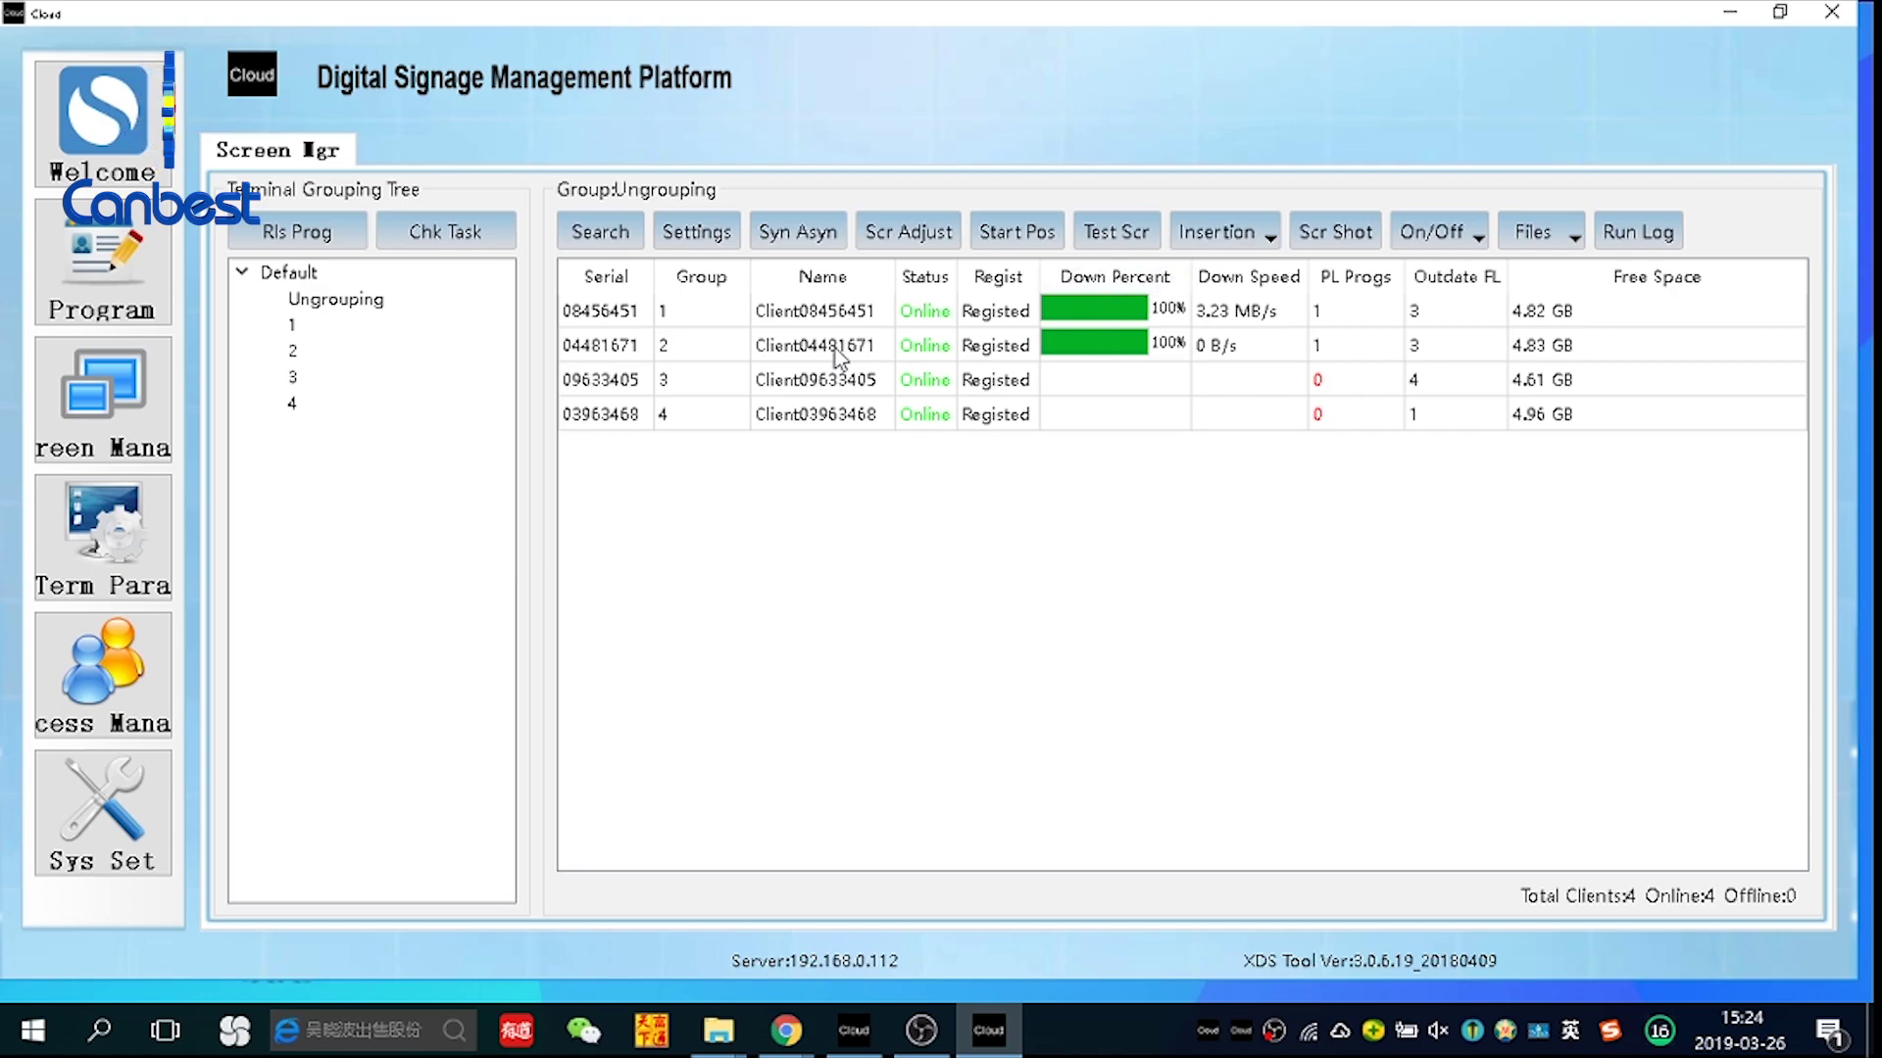
left_click(145, 284)
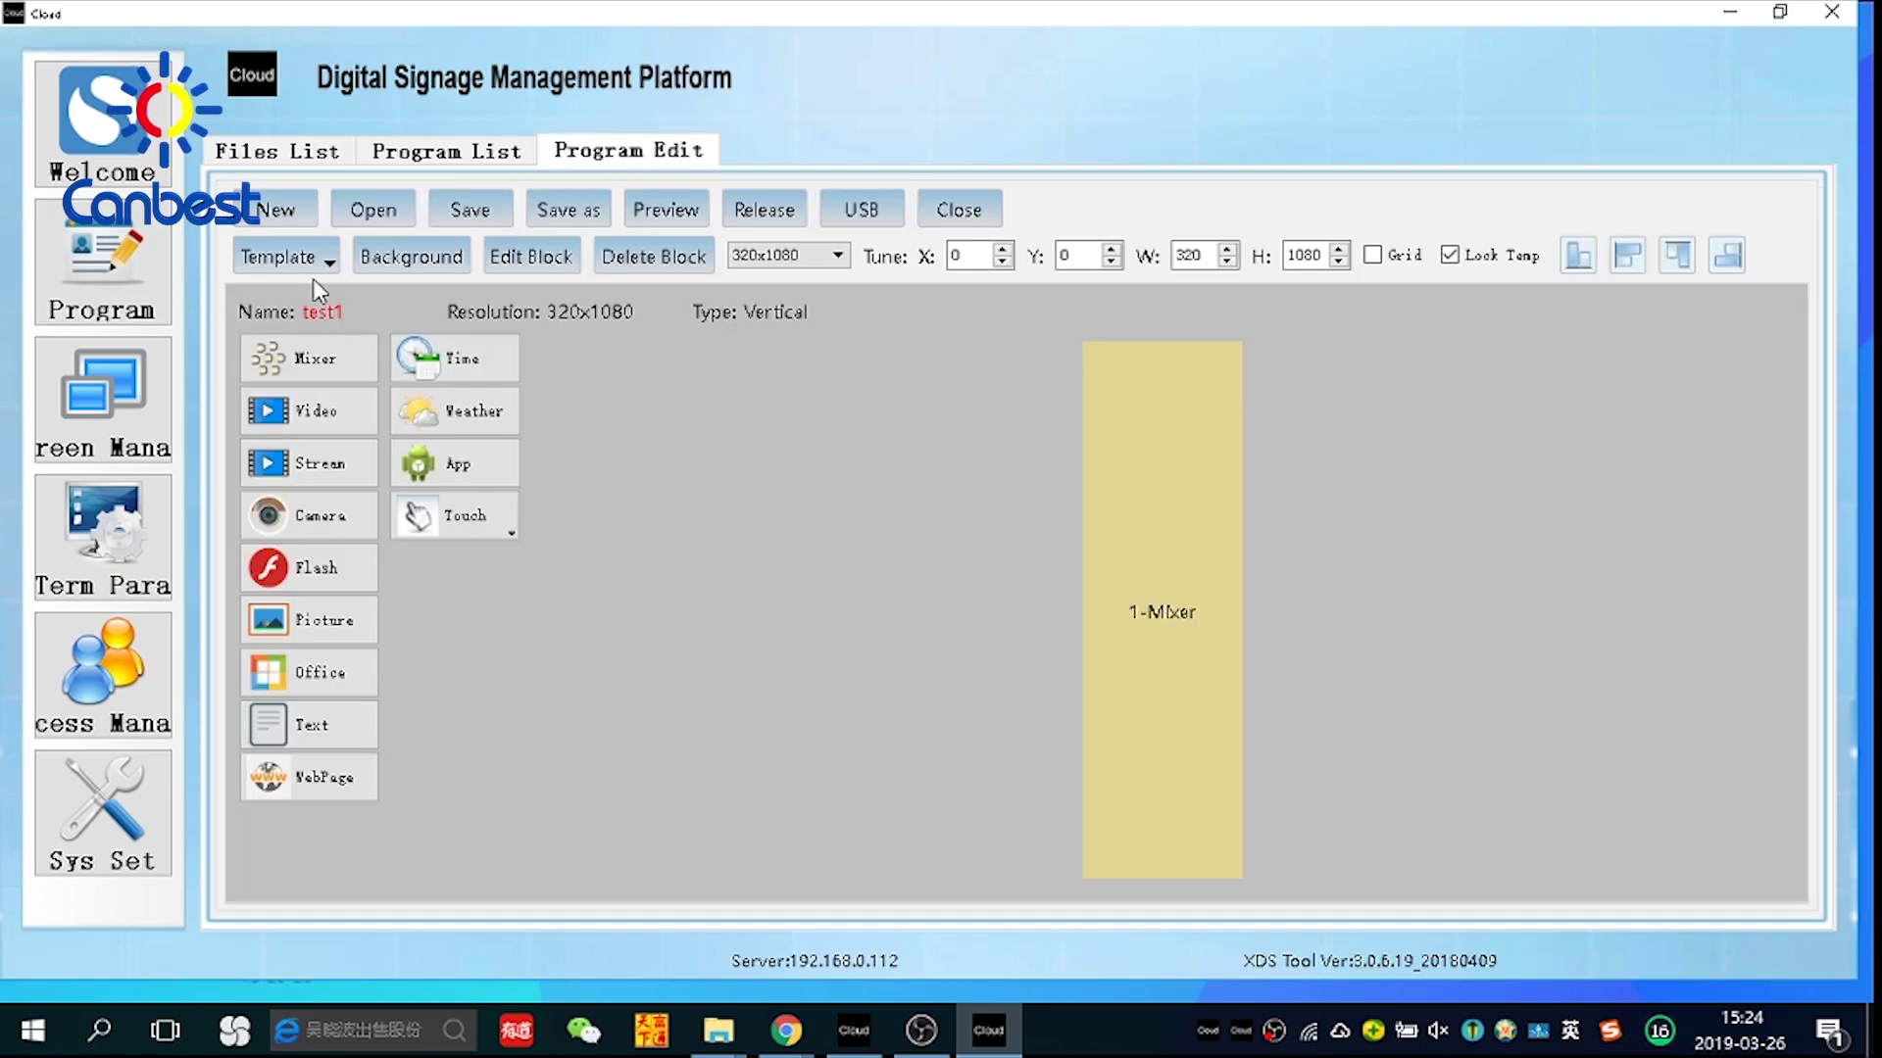
Close test1 and add a new full-screen Mixer block
left_click(958, 209)
left_click(314, 359)
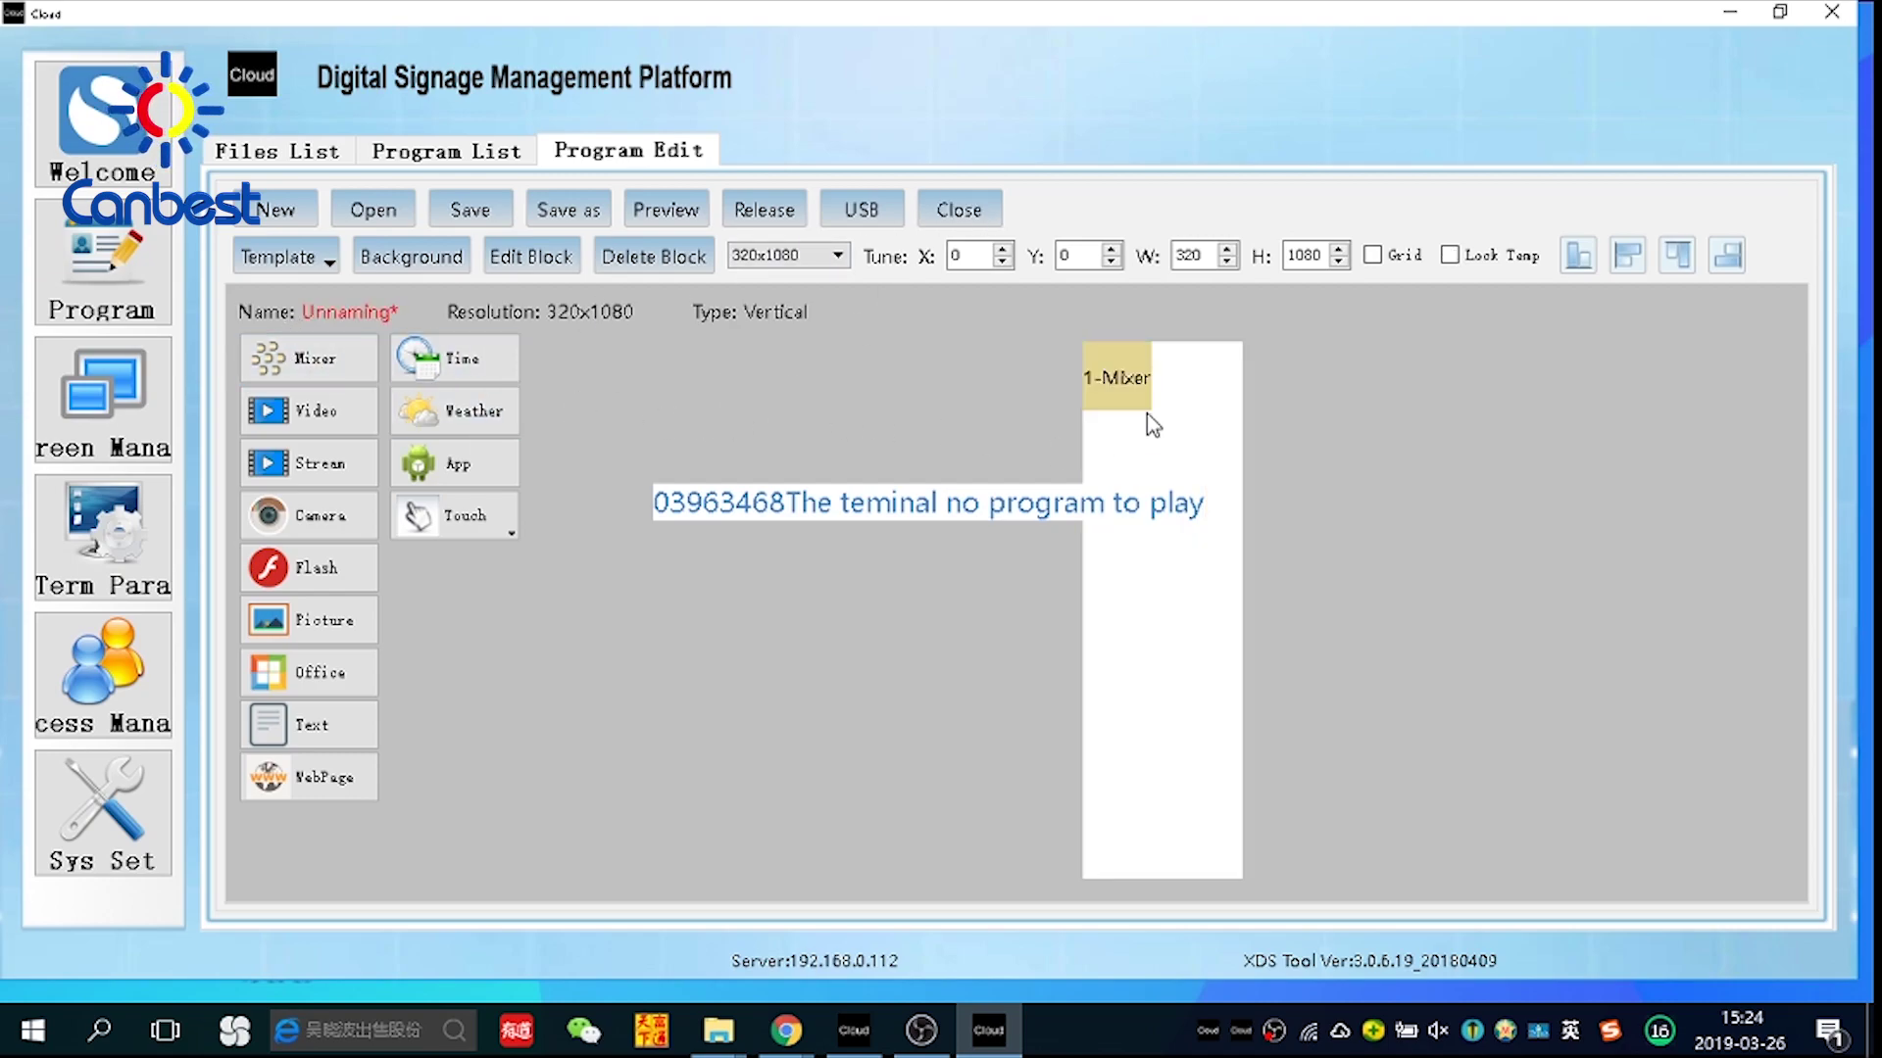
right_click(1127, 392)
left_click(1176, 406)
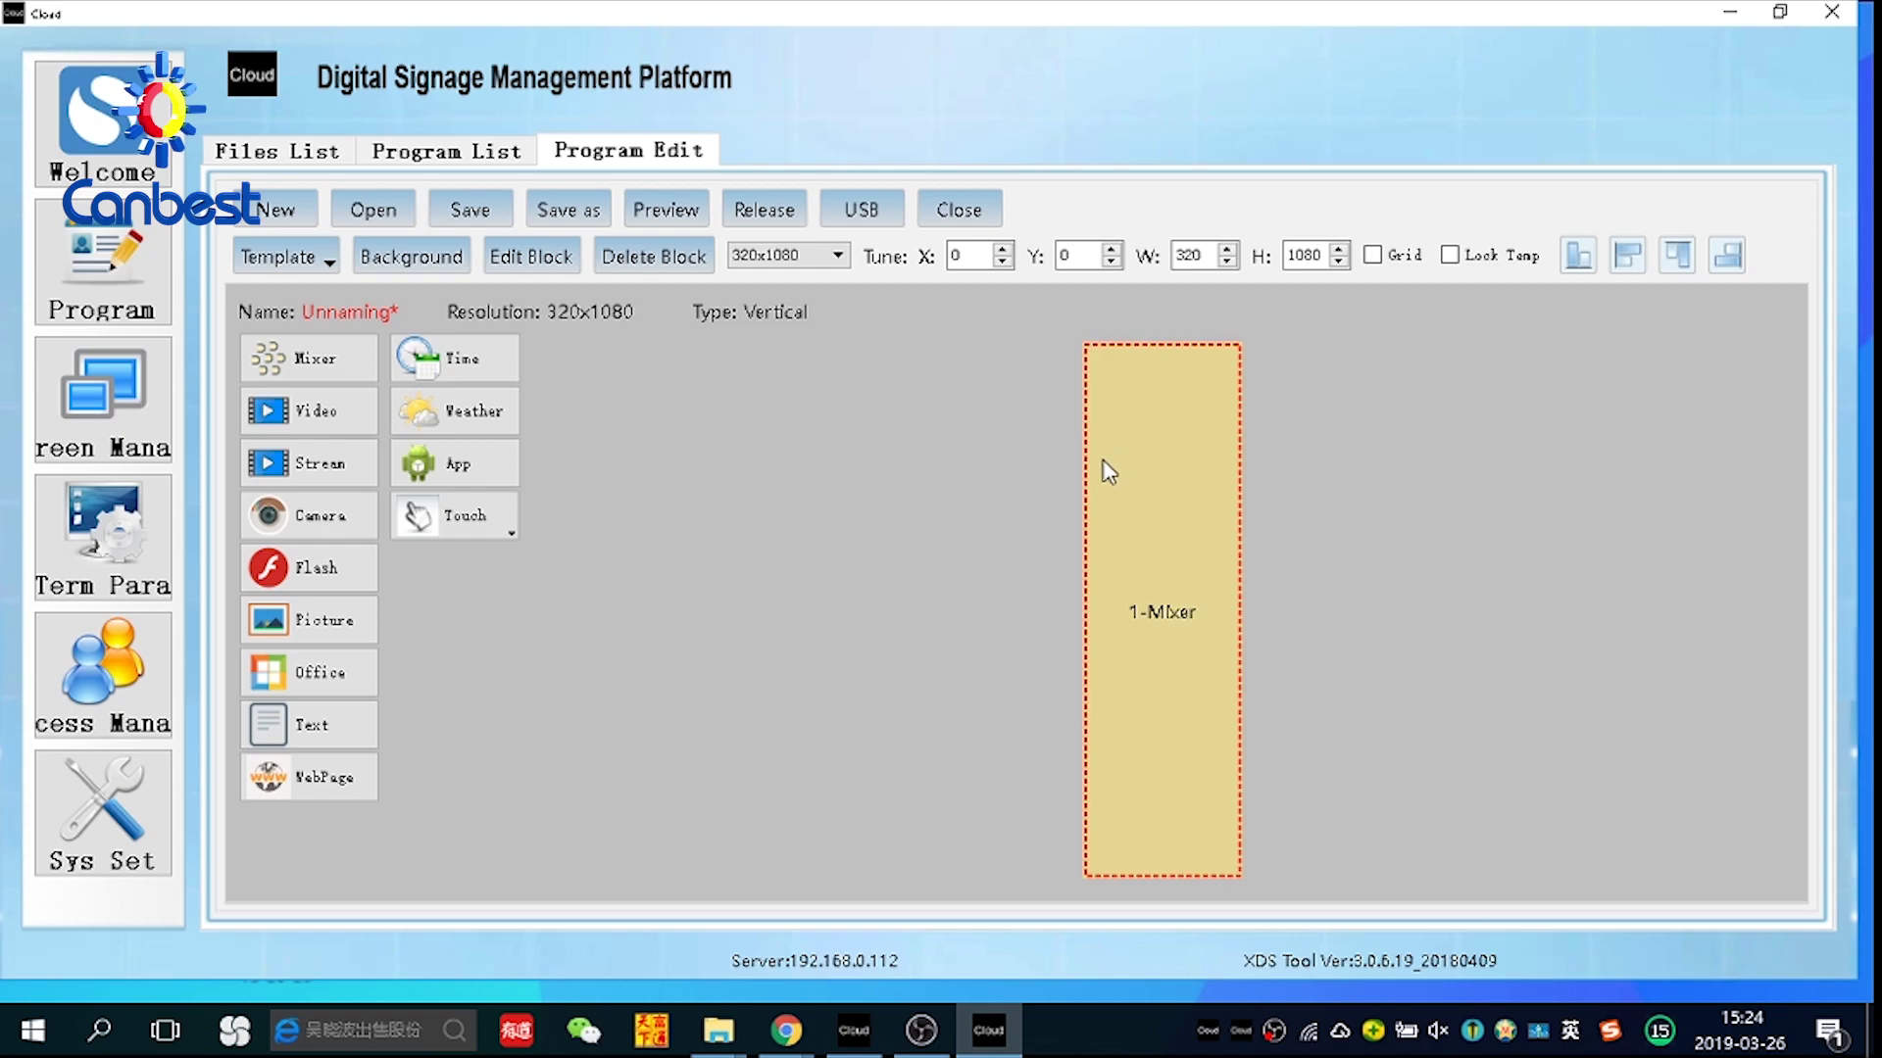
Put 饮料-logo.mp4 into the Mixer block and begin saving the program as test2
double_click(1164, 596)
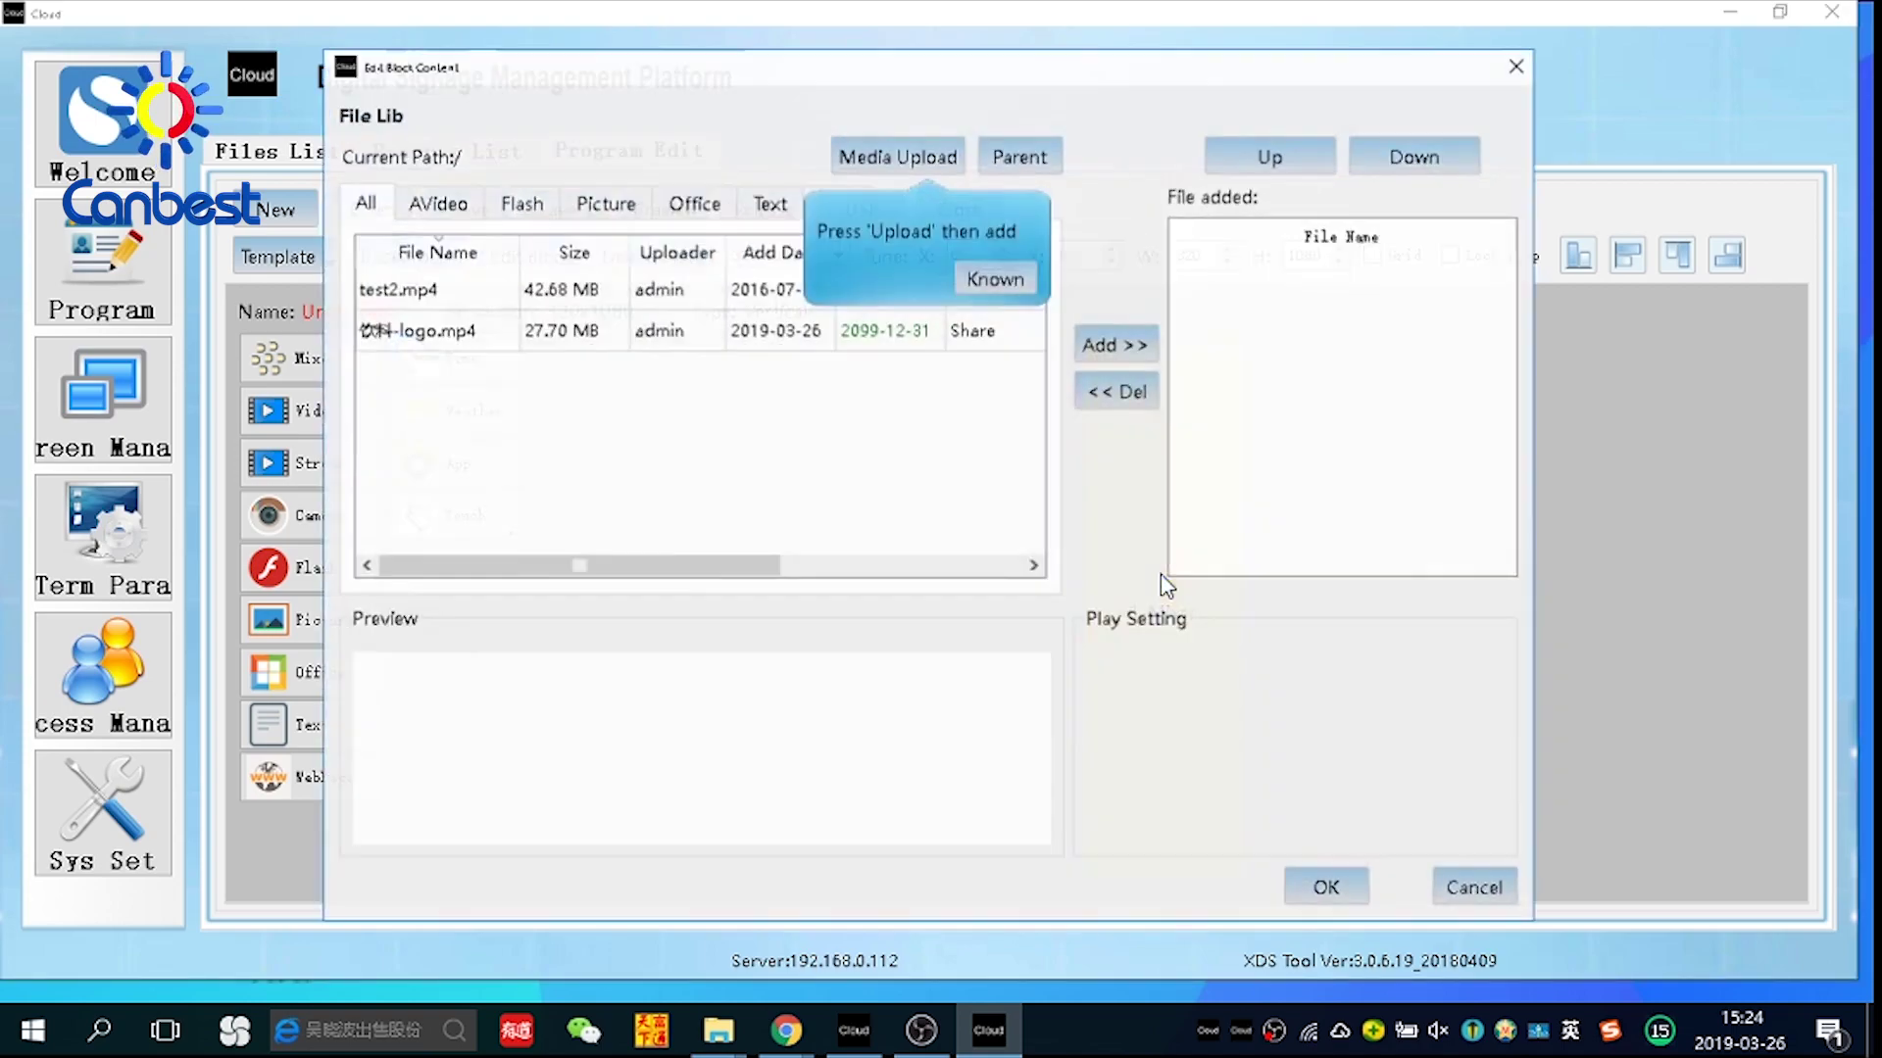
left_click(438, 338)
left_click(1114, 344)
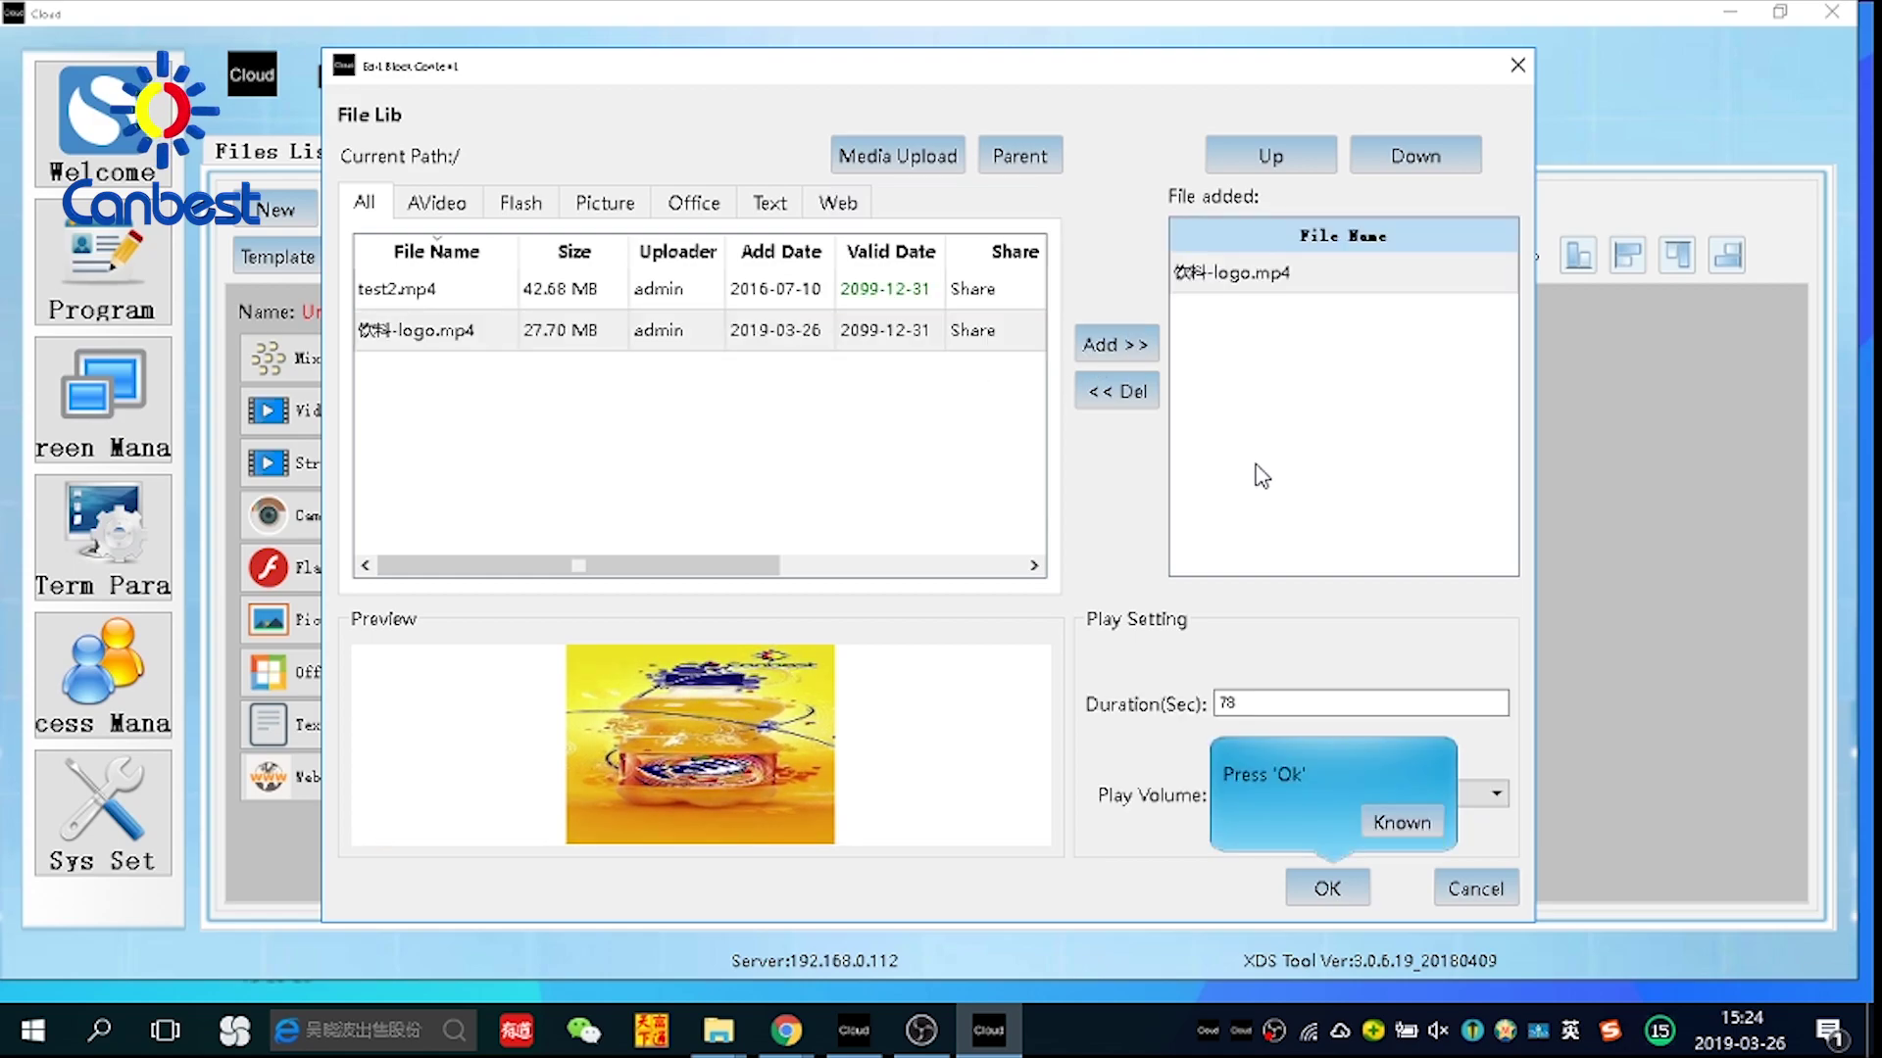
left_click(1331, 882)
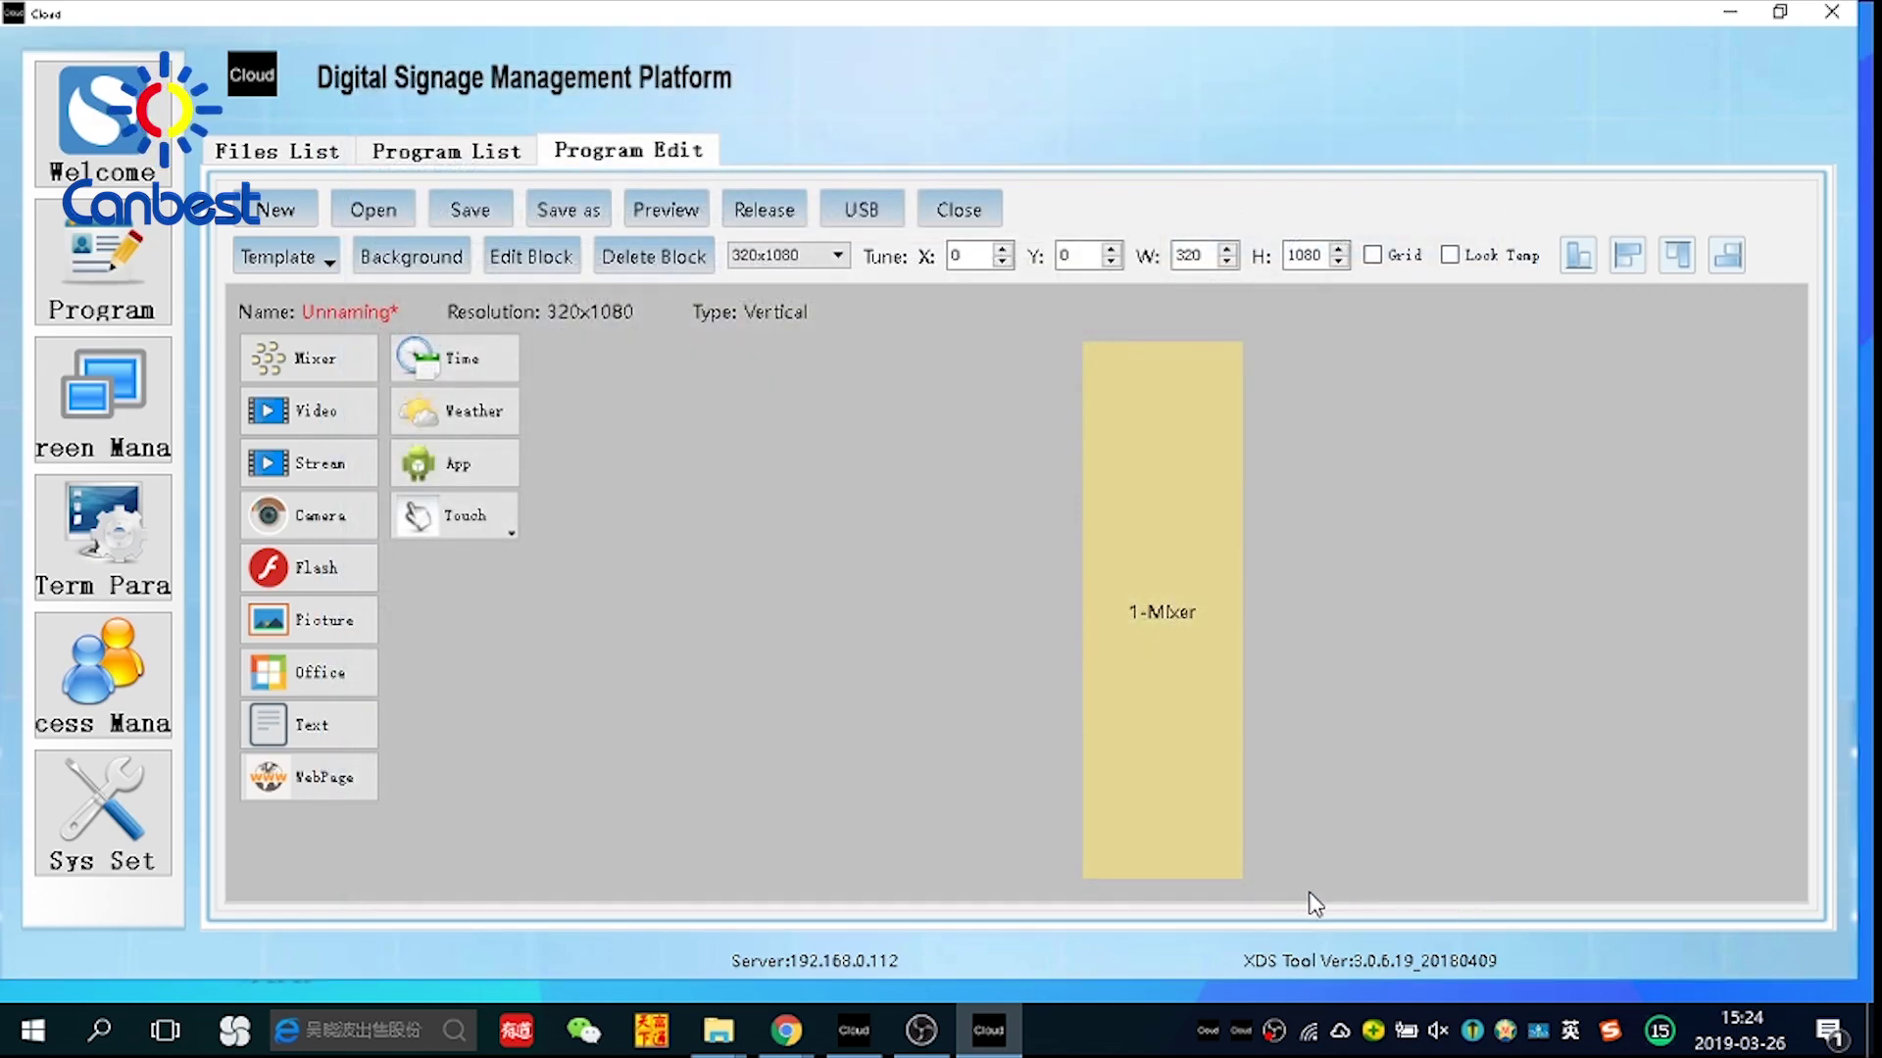
left_click(465, 214)
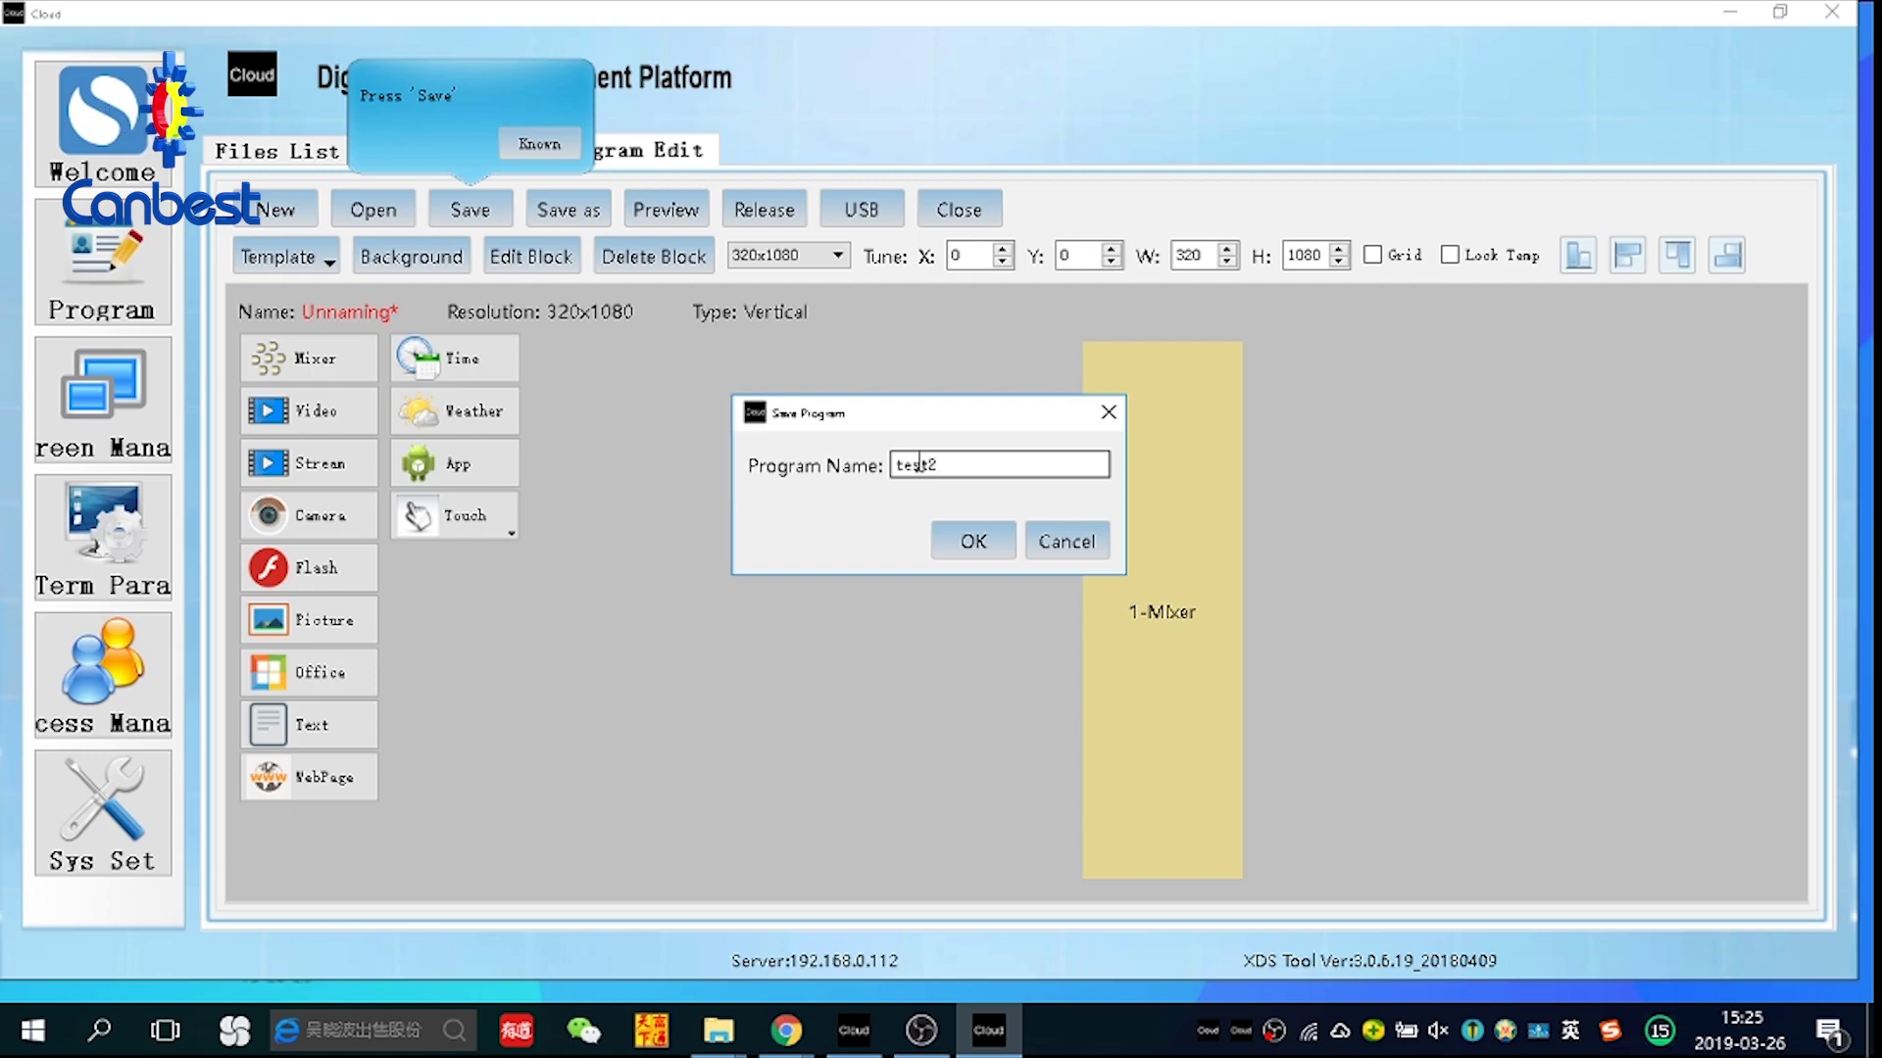
Save the program as test2 and release it to terminal group 2 with the default play-forever schedule
left_click(983, 552)
left_click(984, 557)
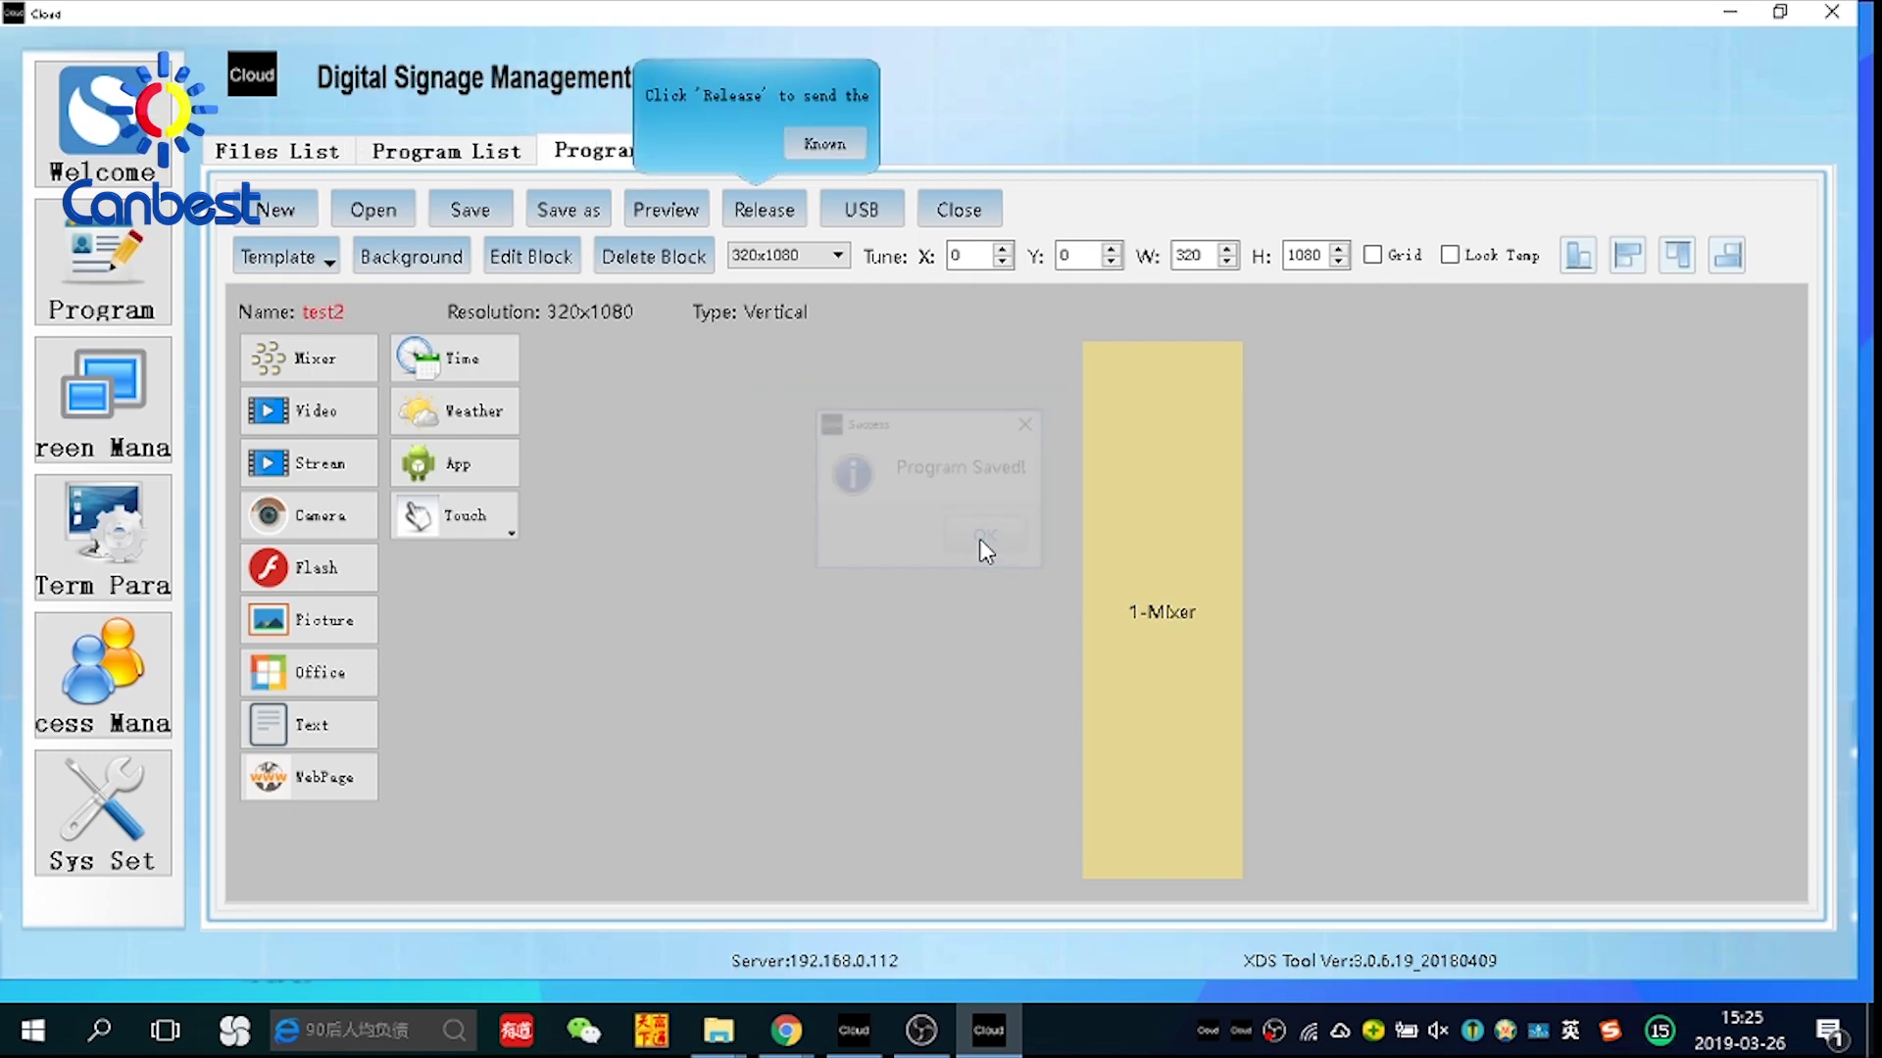
left_click(770, 217)
left_click(650, 431)
left_click(1153, 782)
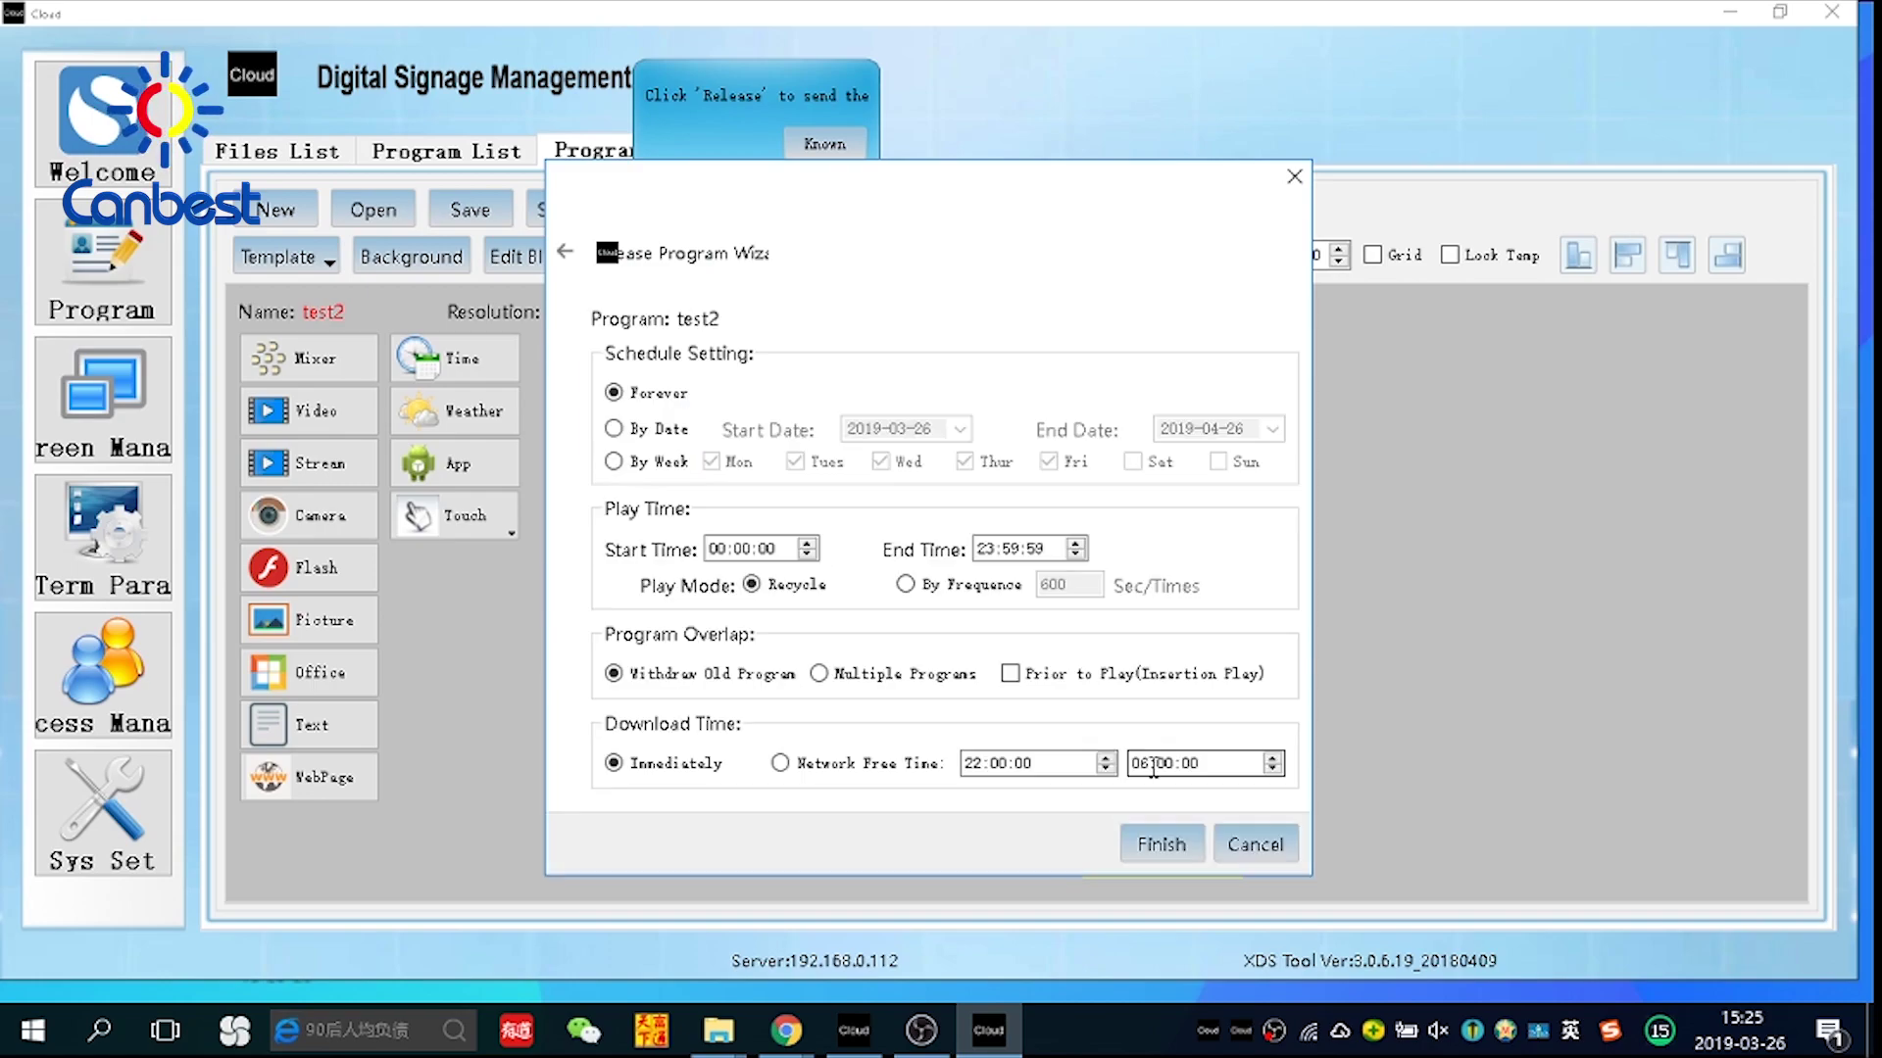
left_click(1158, 847)
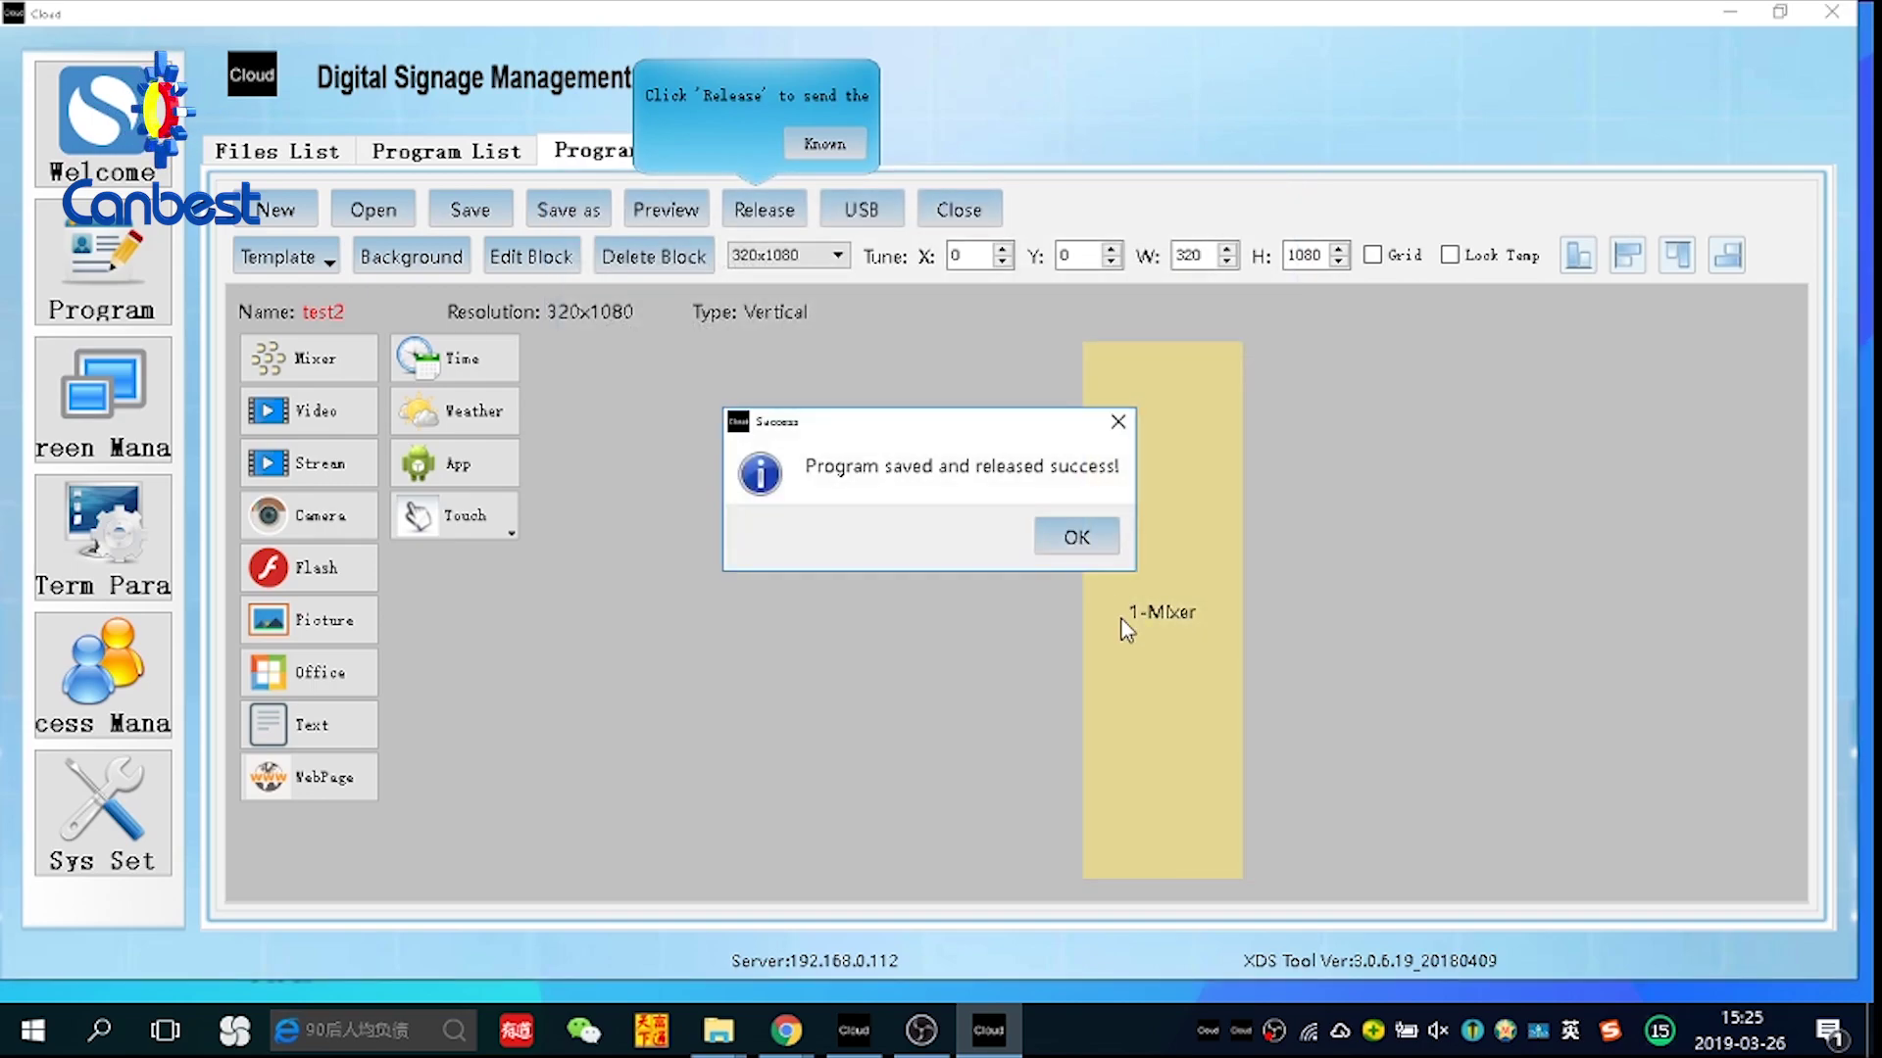
Check that group 1 and 2 terminals reached 100% download, then go back to editing test2
left_click(1076, 537)
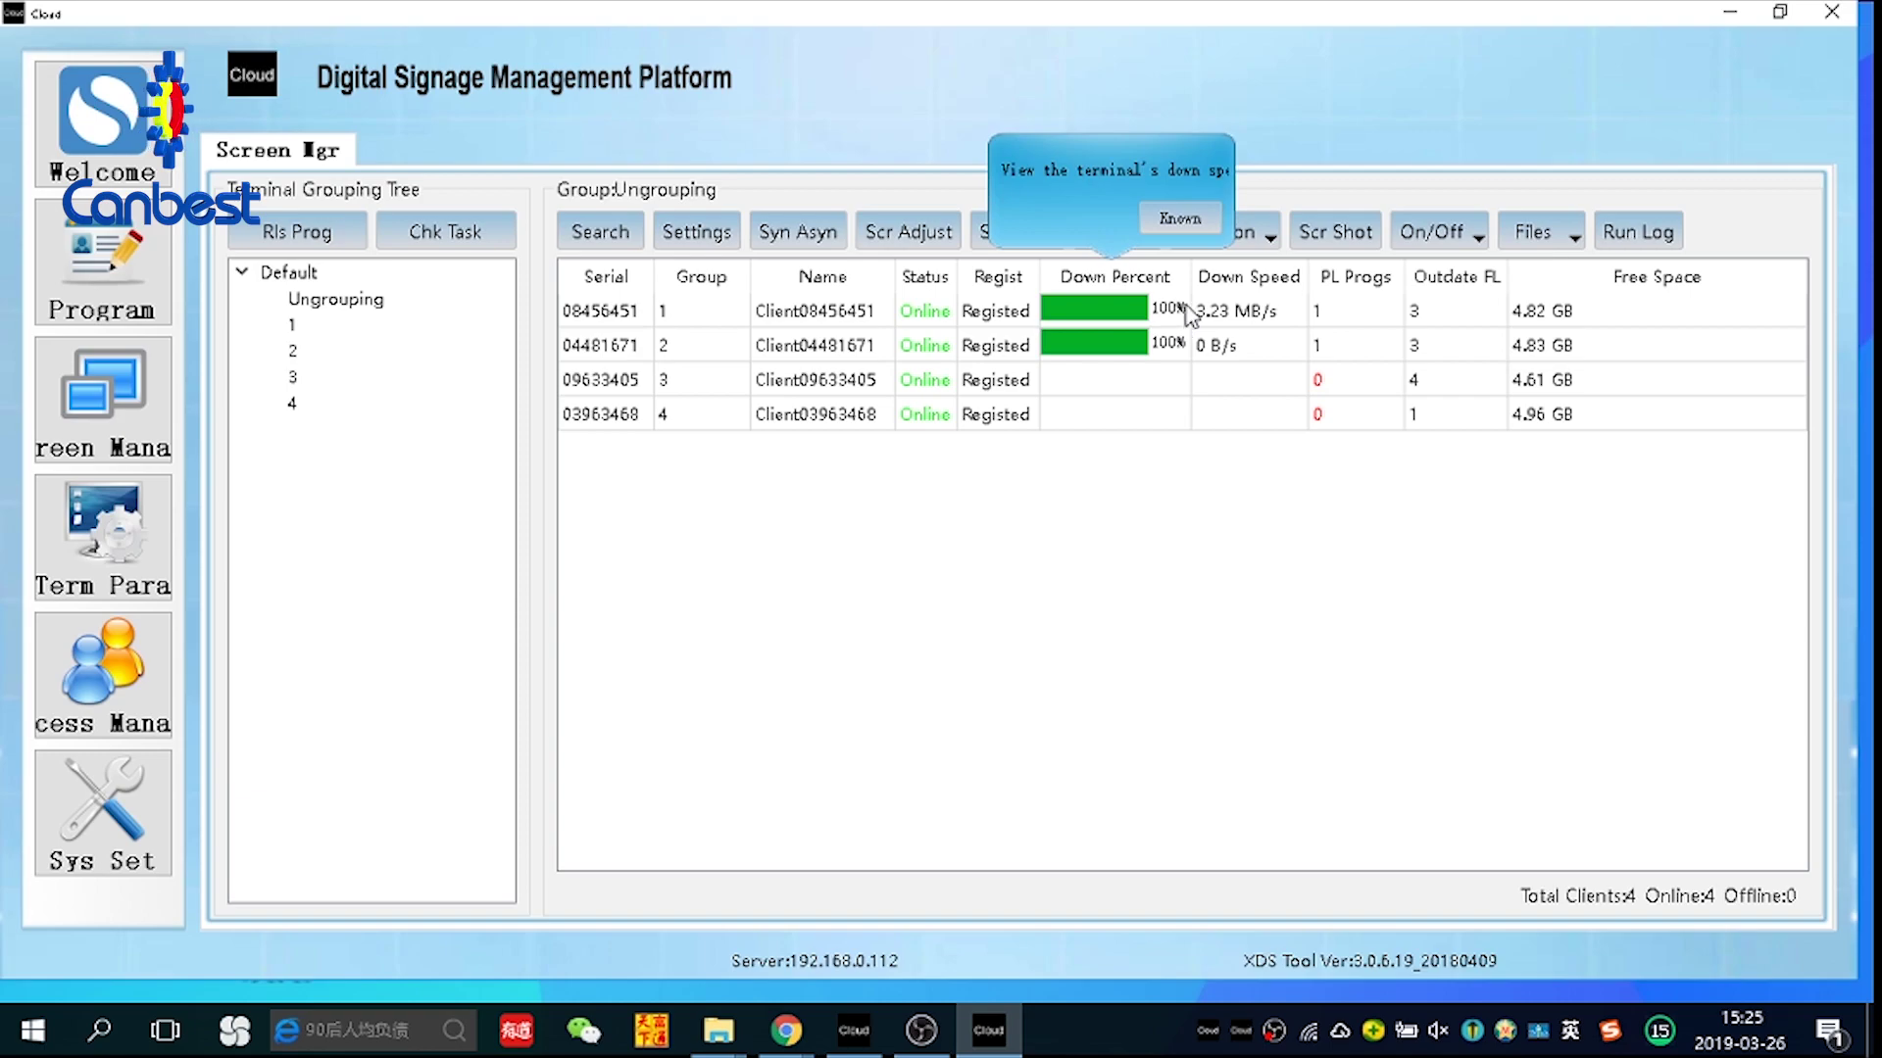
left_click(1182, 221)
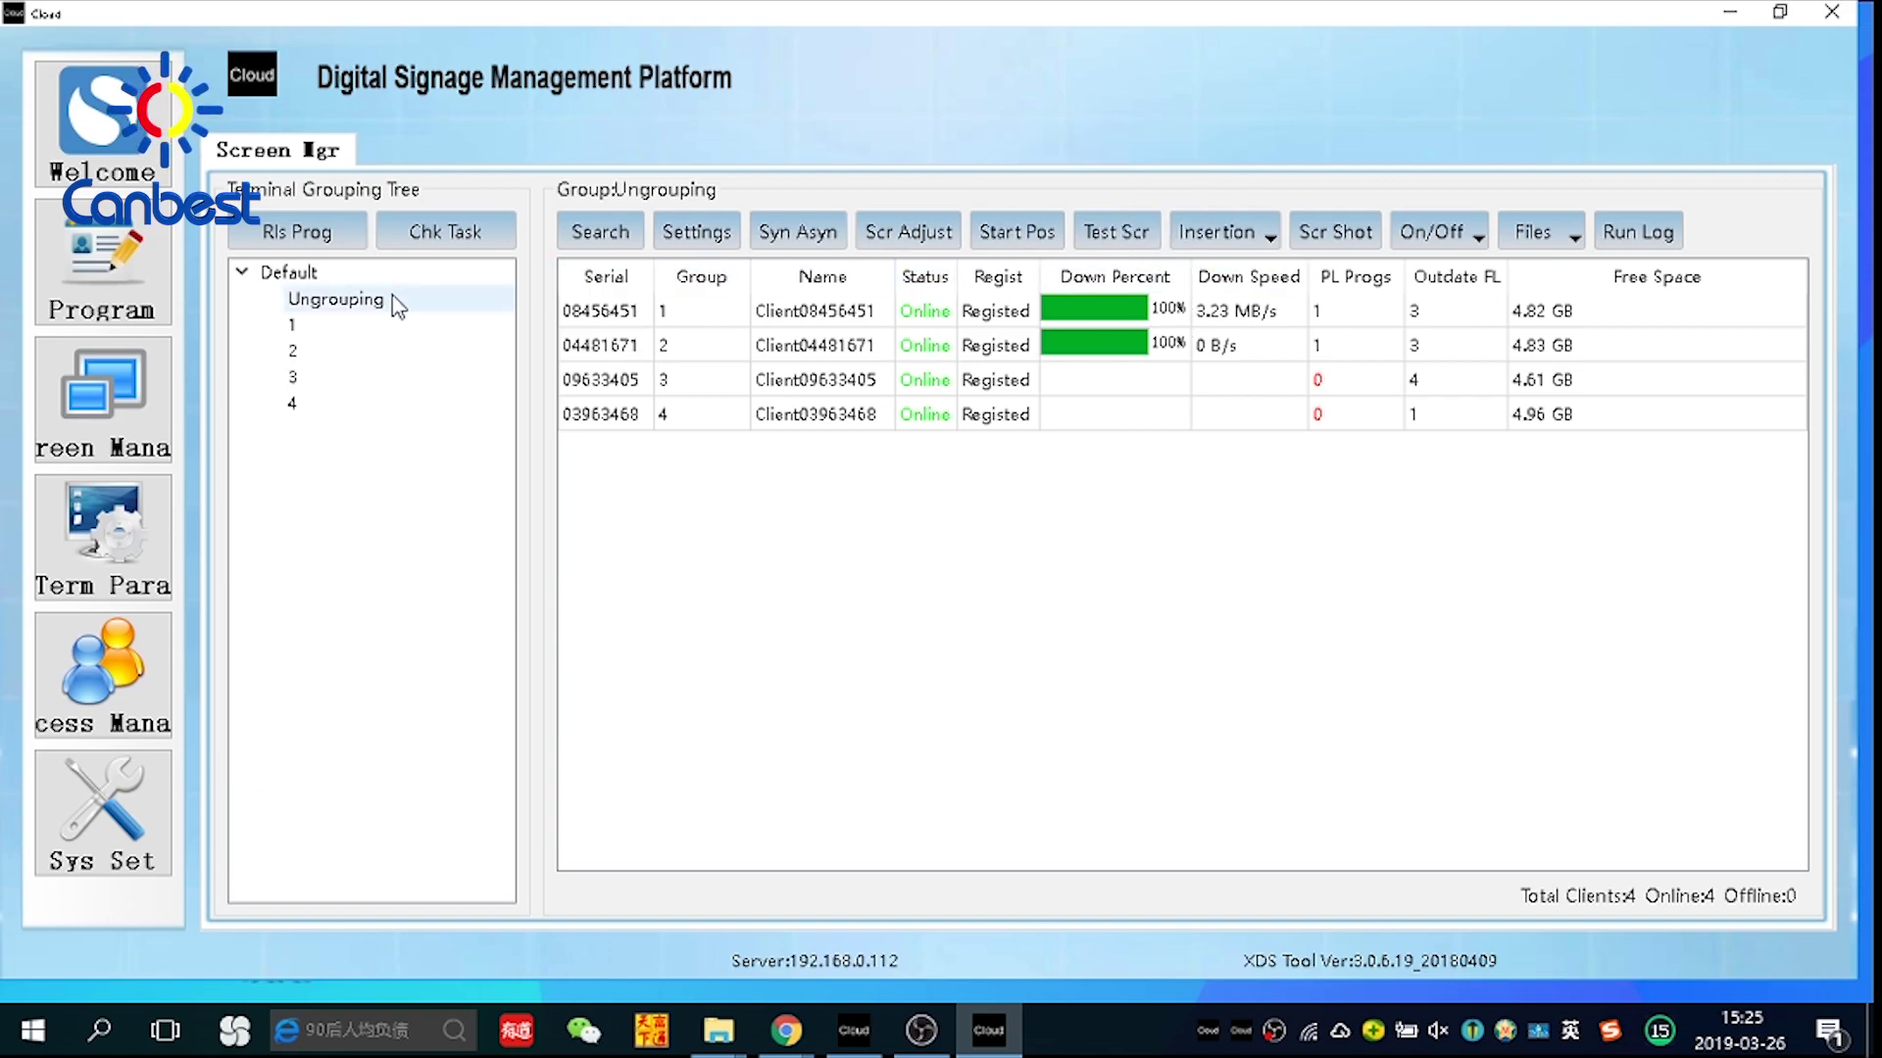
left_click(59, 272)
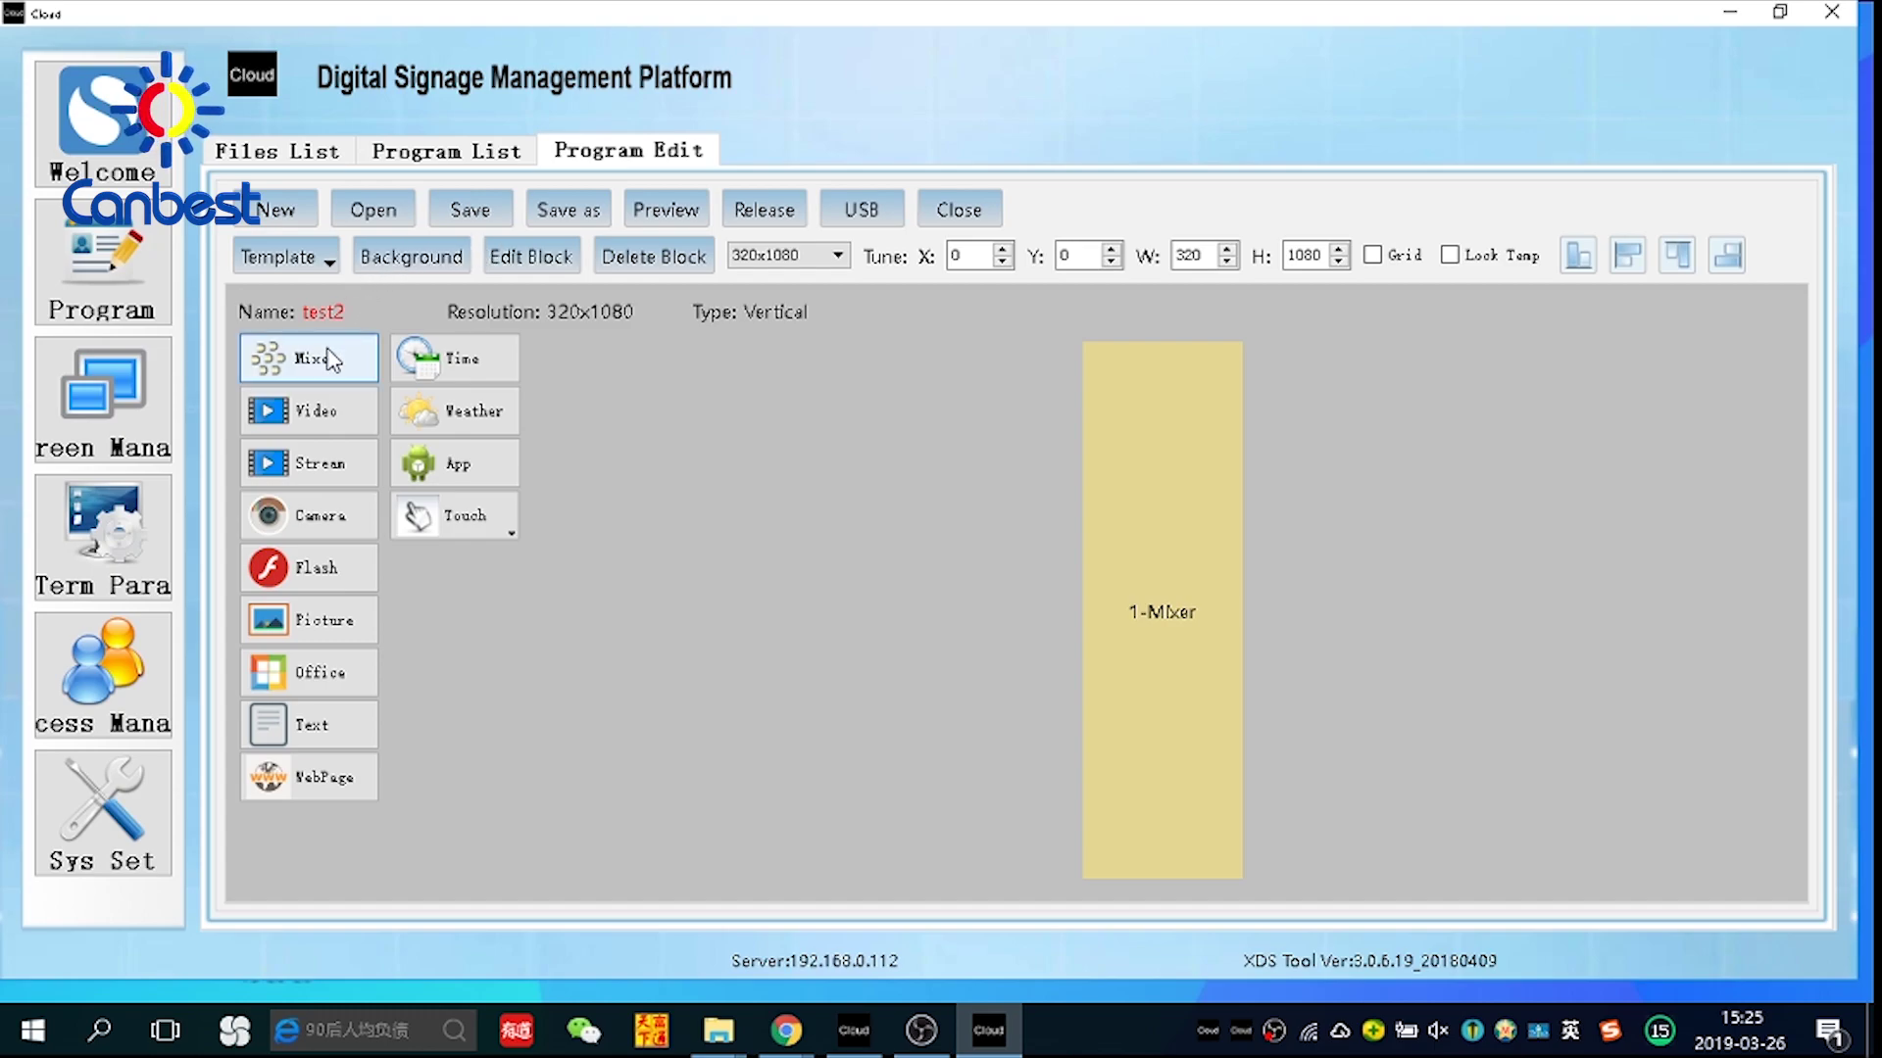
Start a blank program with one full-screen Mixer block playing 饮料-logo.mp4
left_click(954, 208)
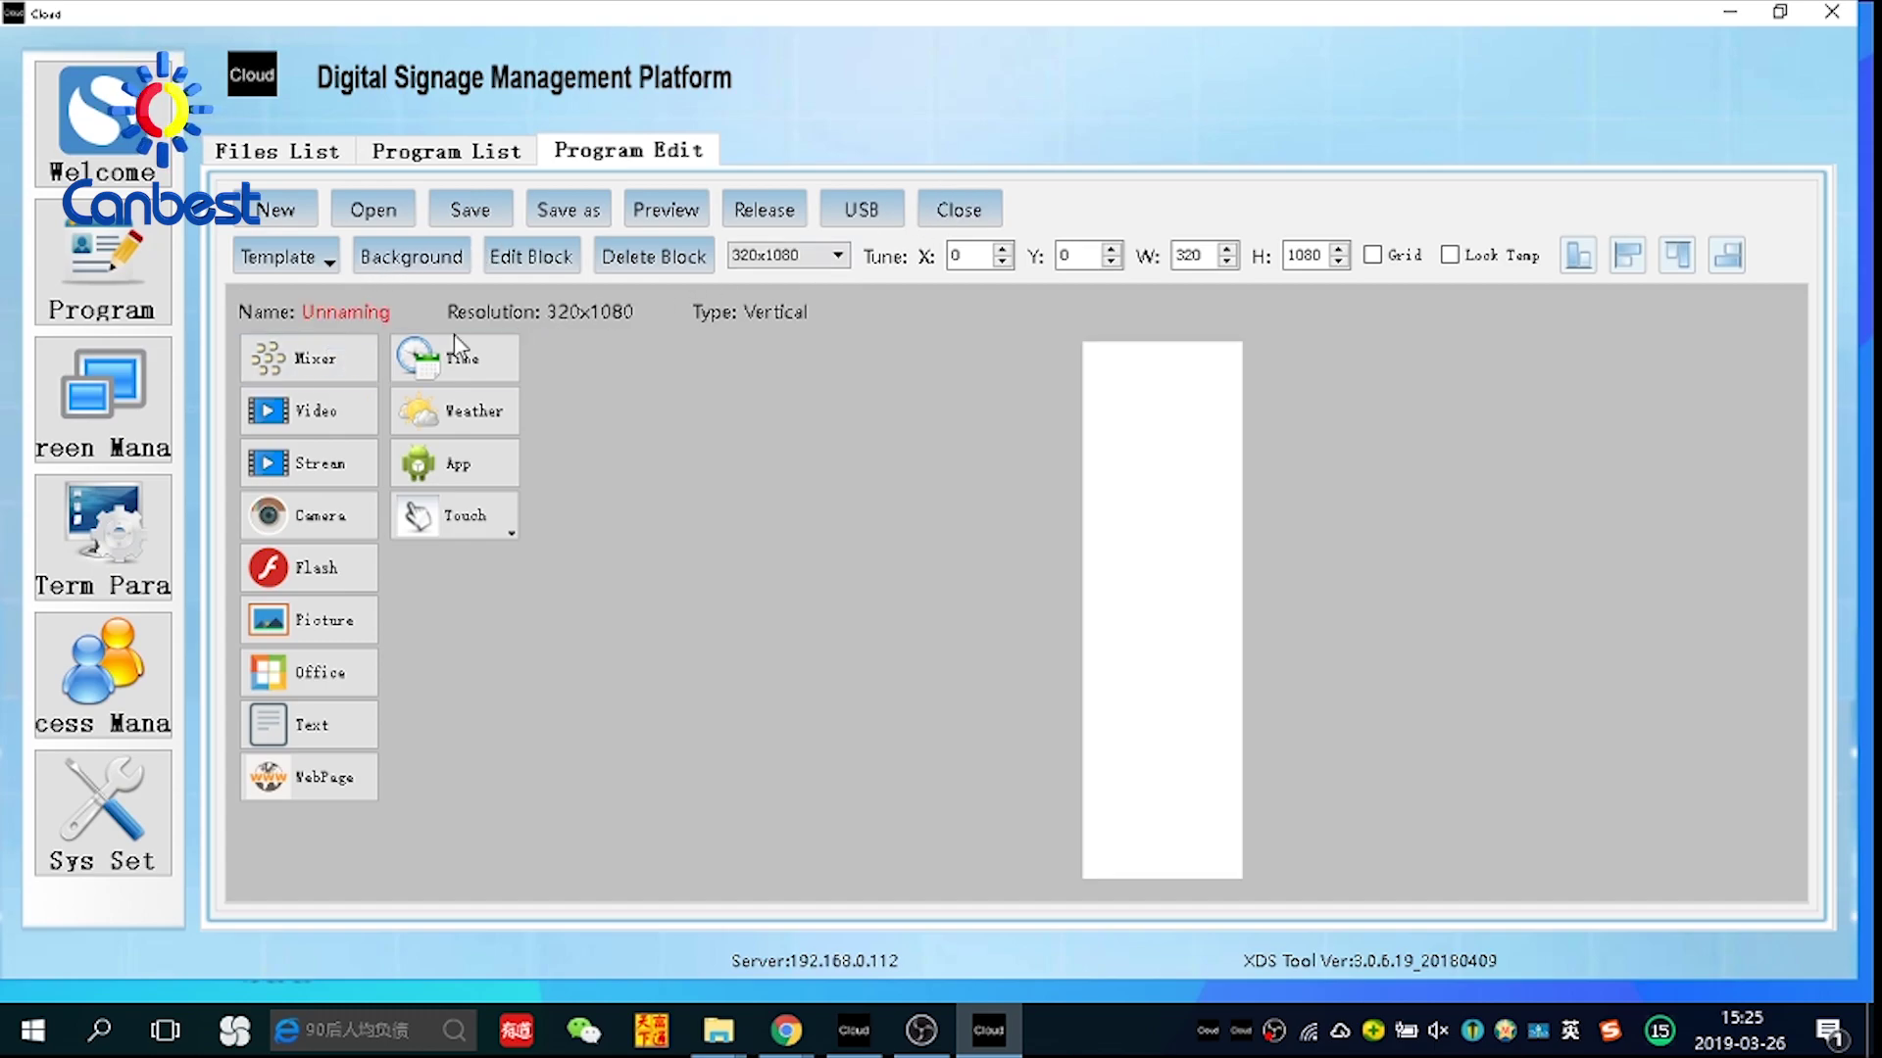
left_click(280, 353)
right_click(1147, 383)
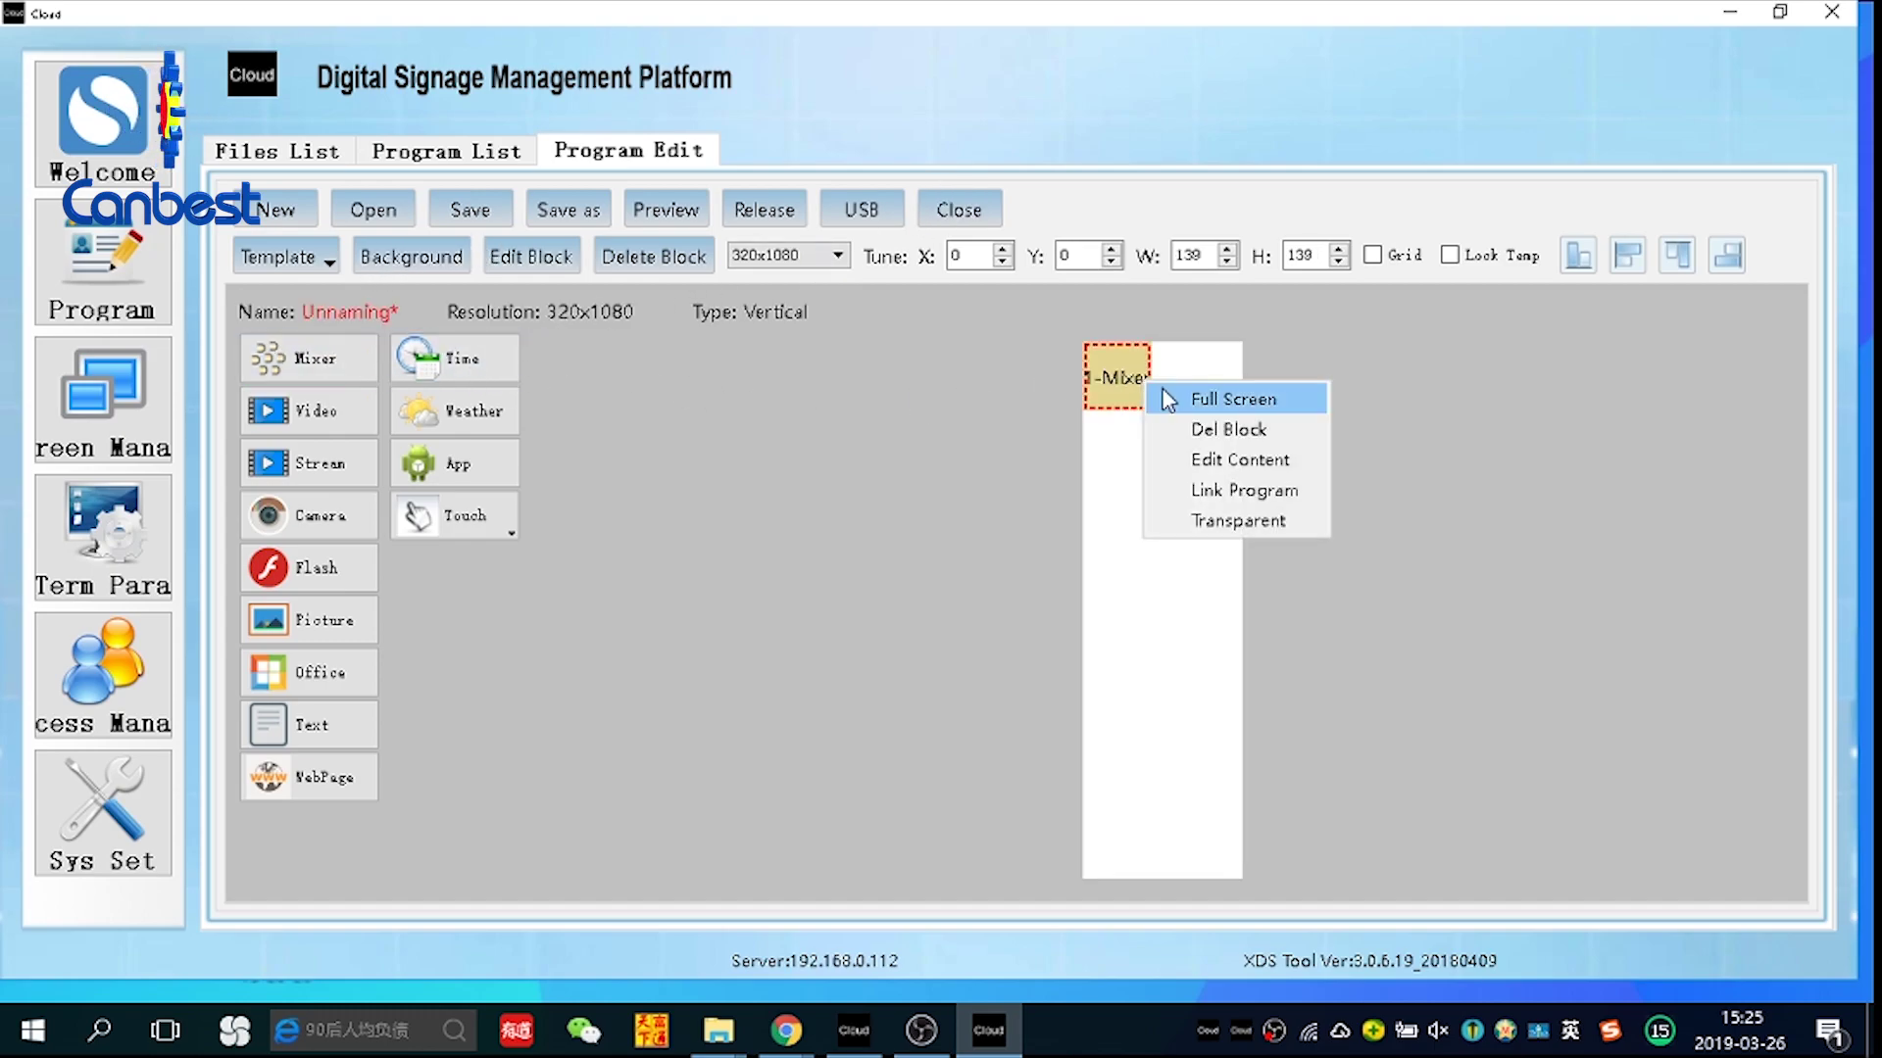
left_click(1215, 397)
double_click(1183, 452)
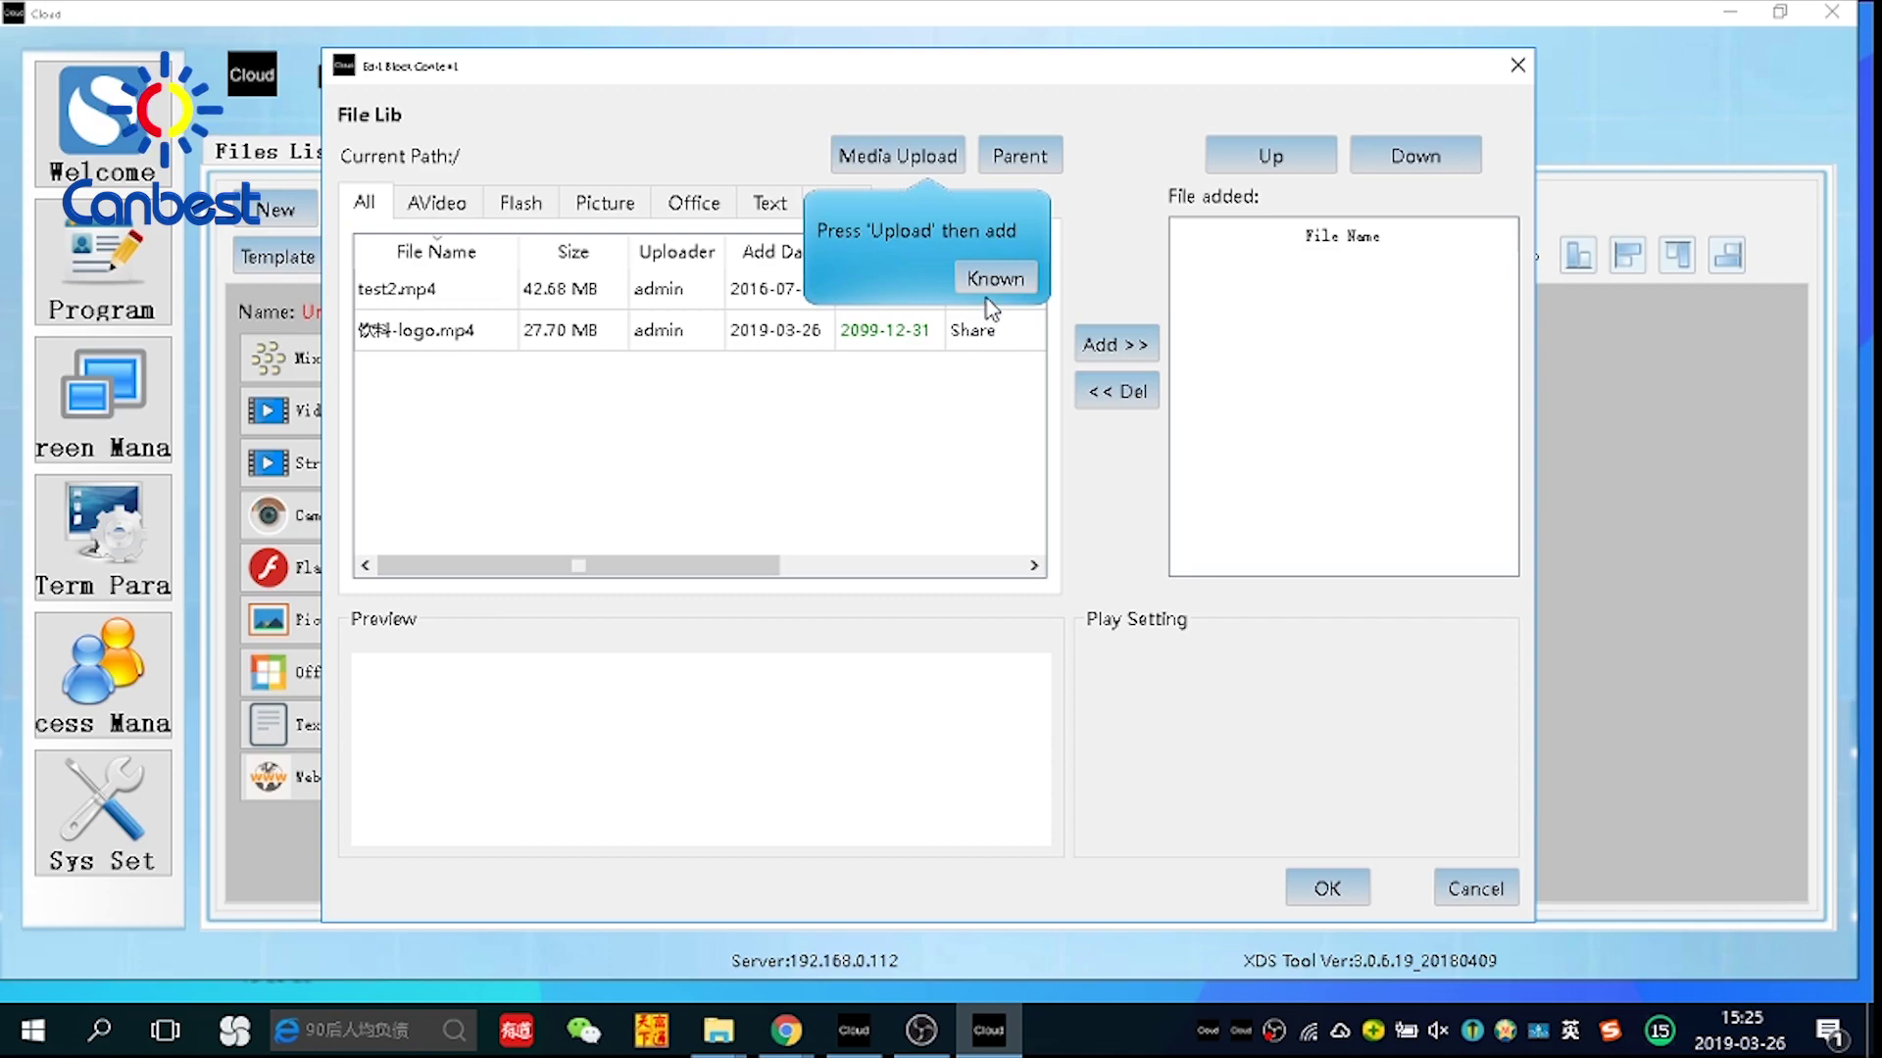
left_click(453, 338)
left_click(1116, 344)
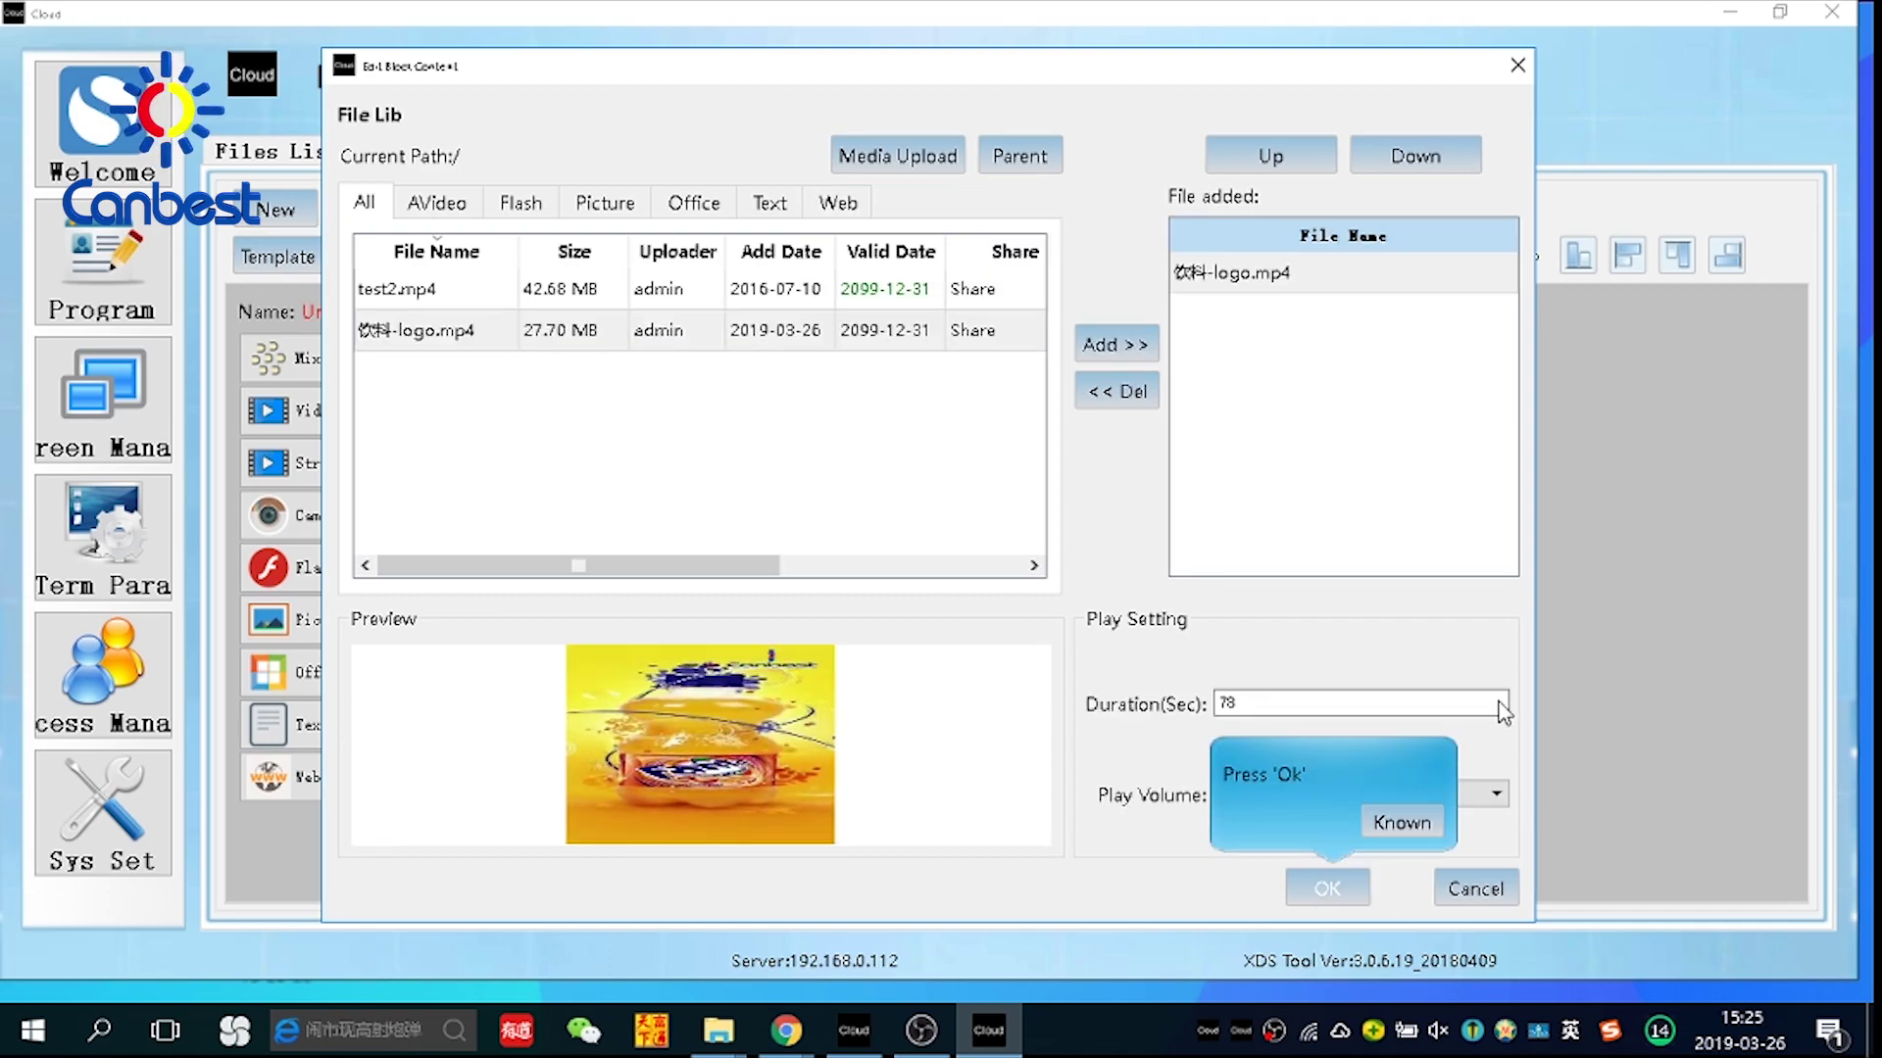
left_click(1352, 885)
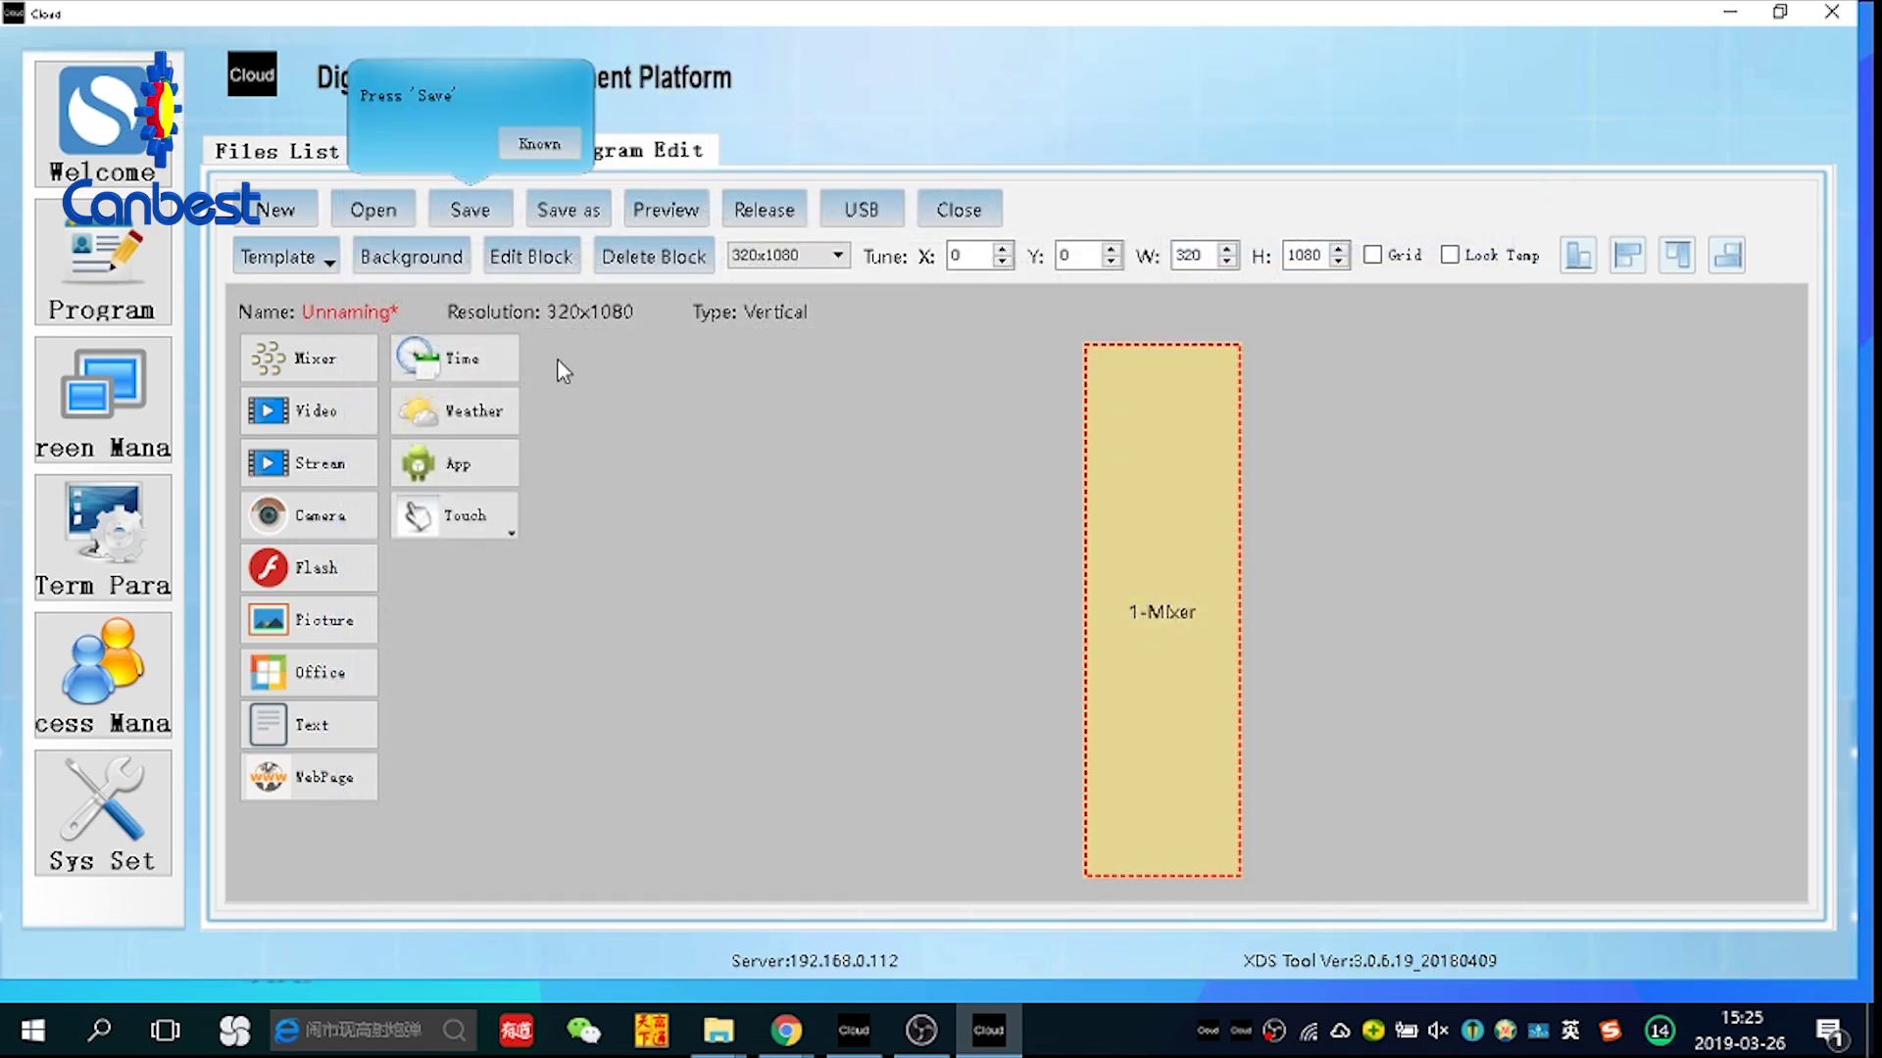
Save the new program as test3
left_click(450, 210)
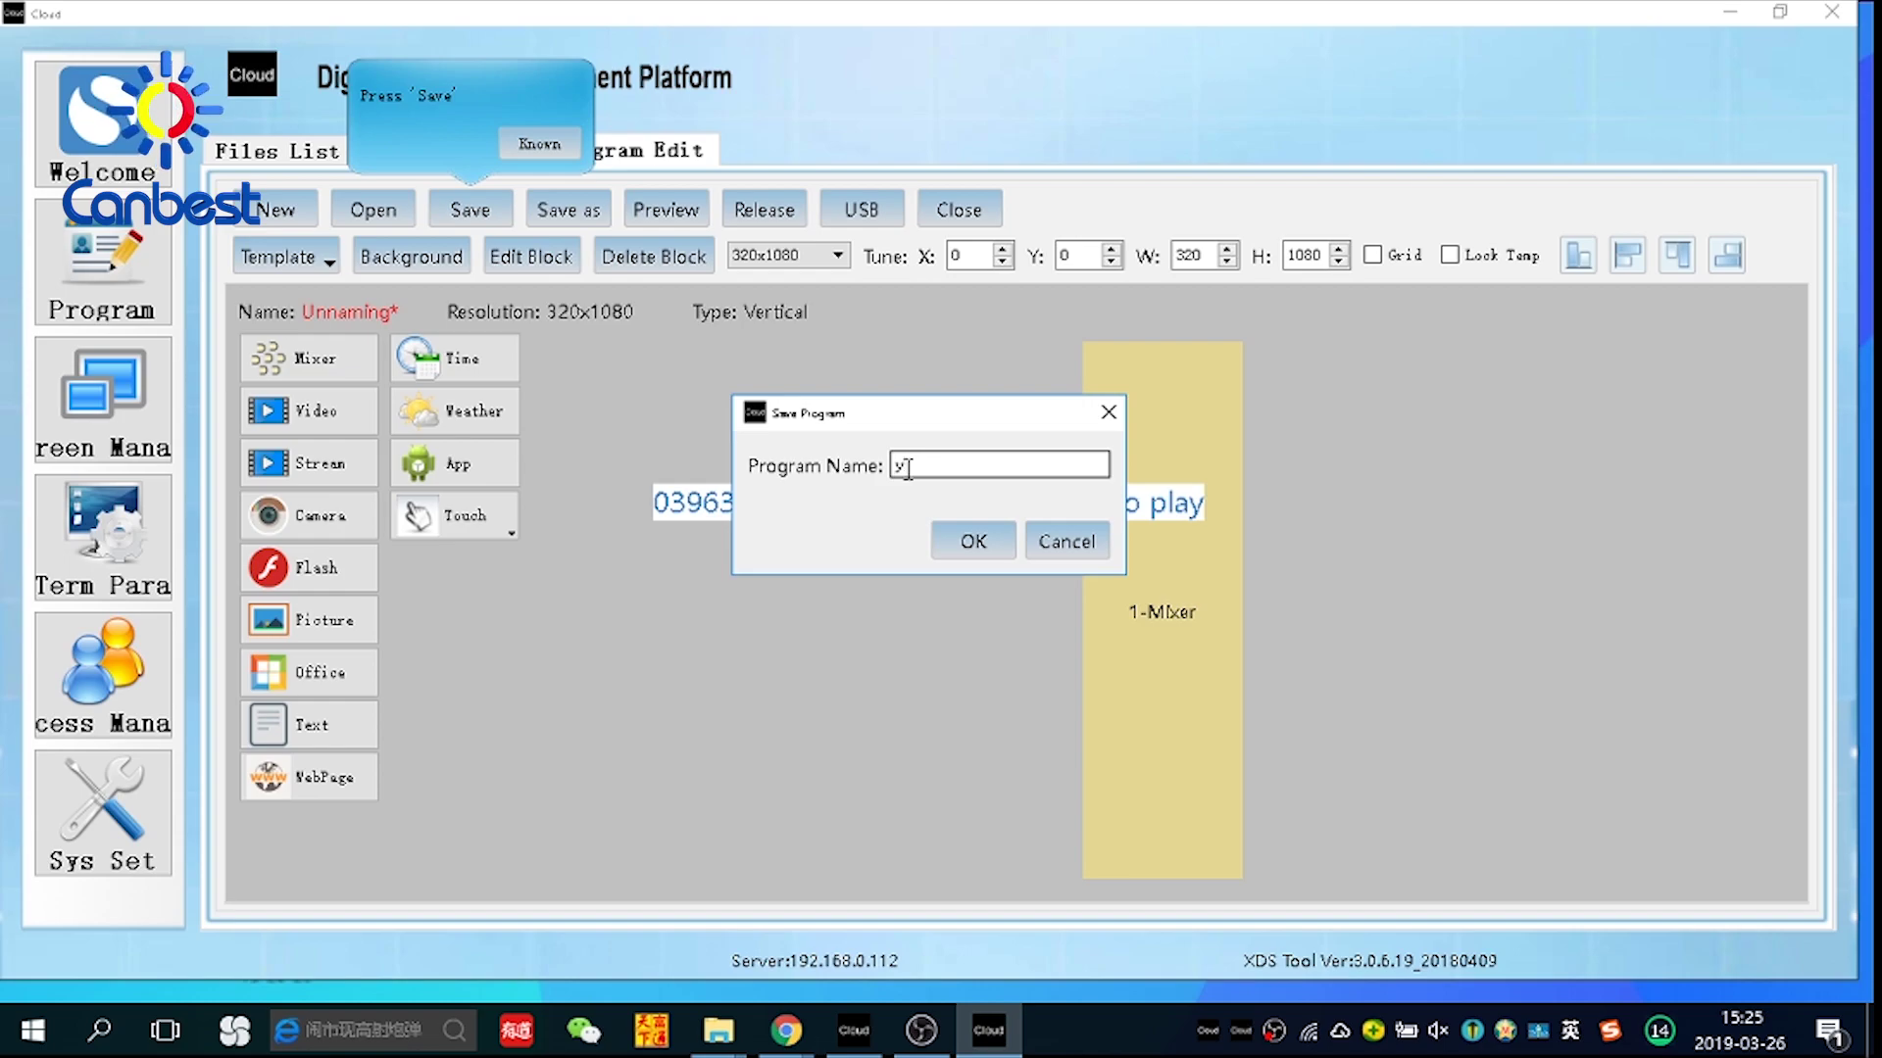
type("test")
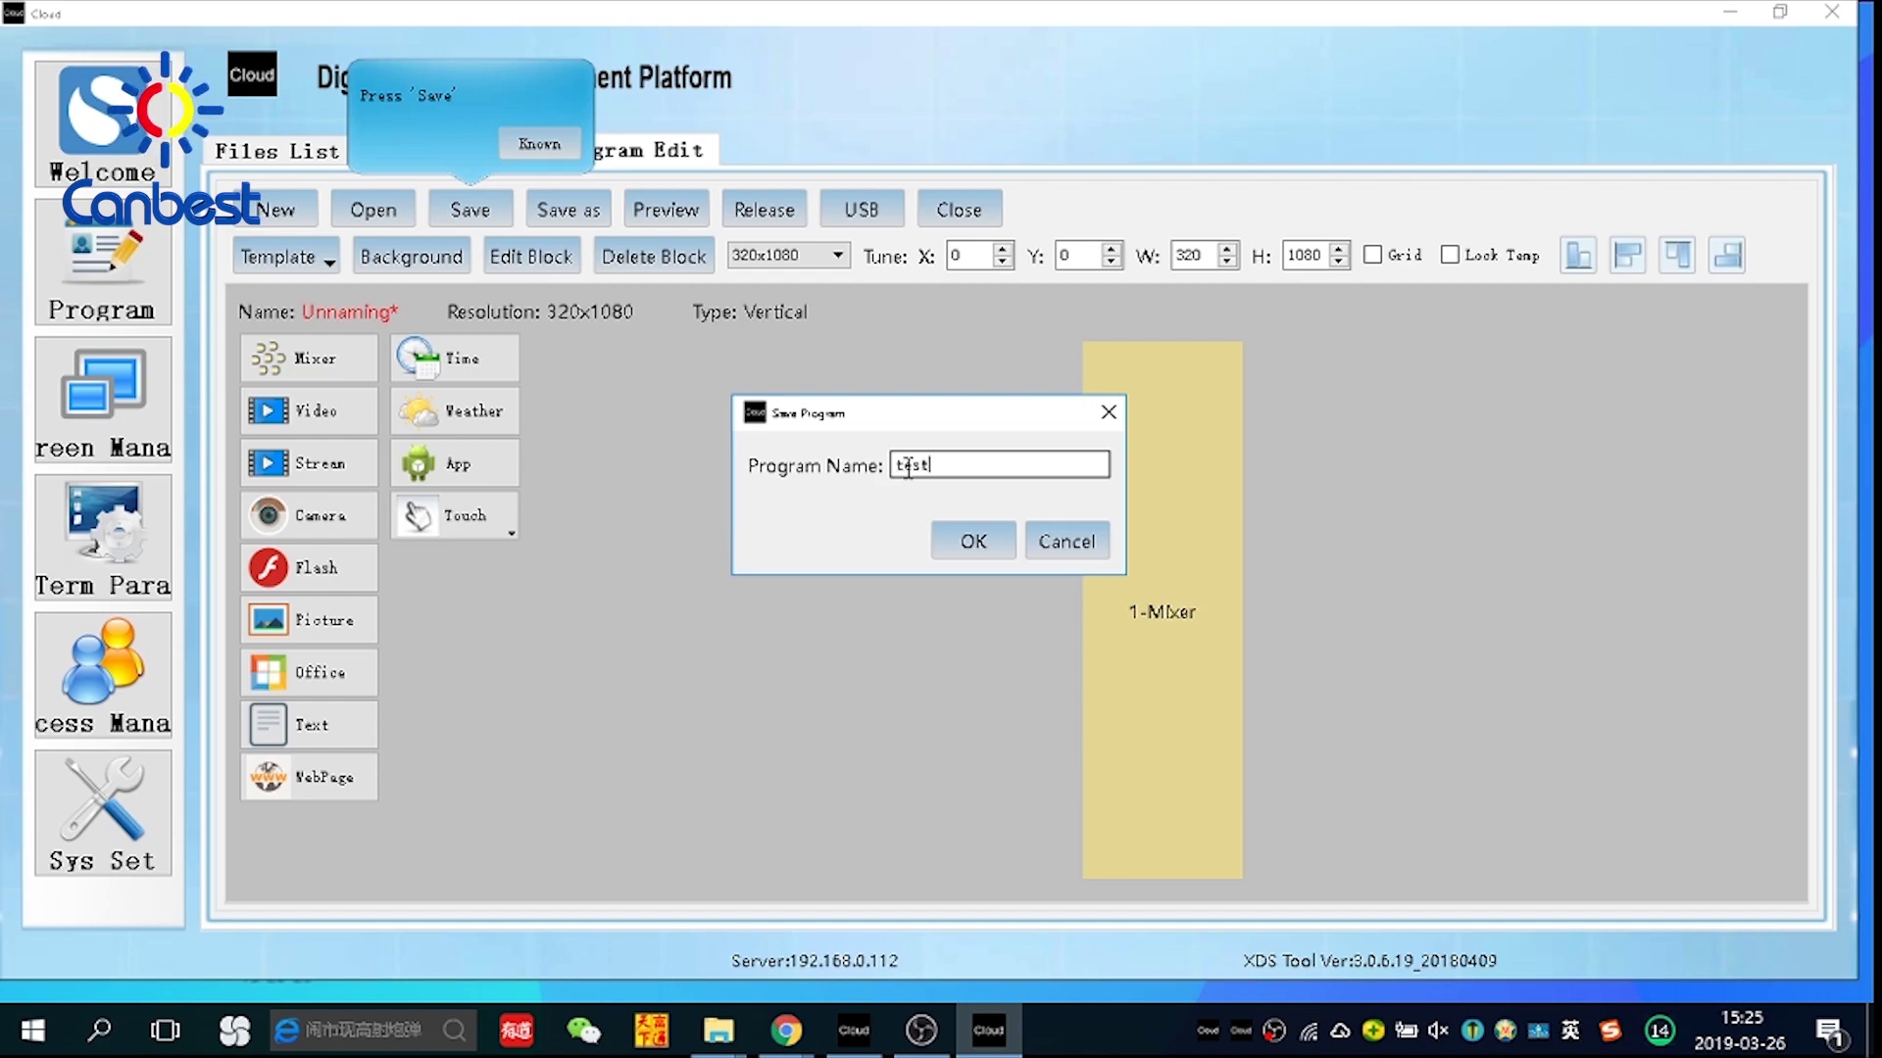
type("3")
left_click(963, 545)
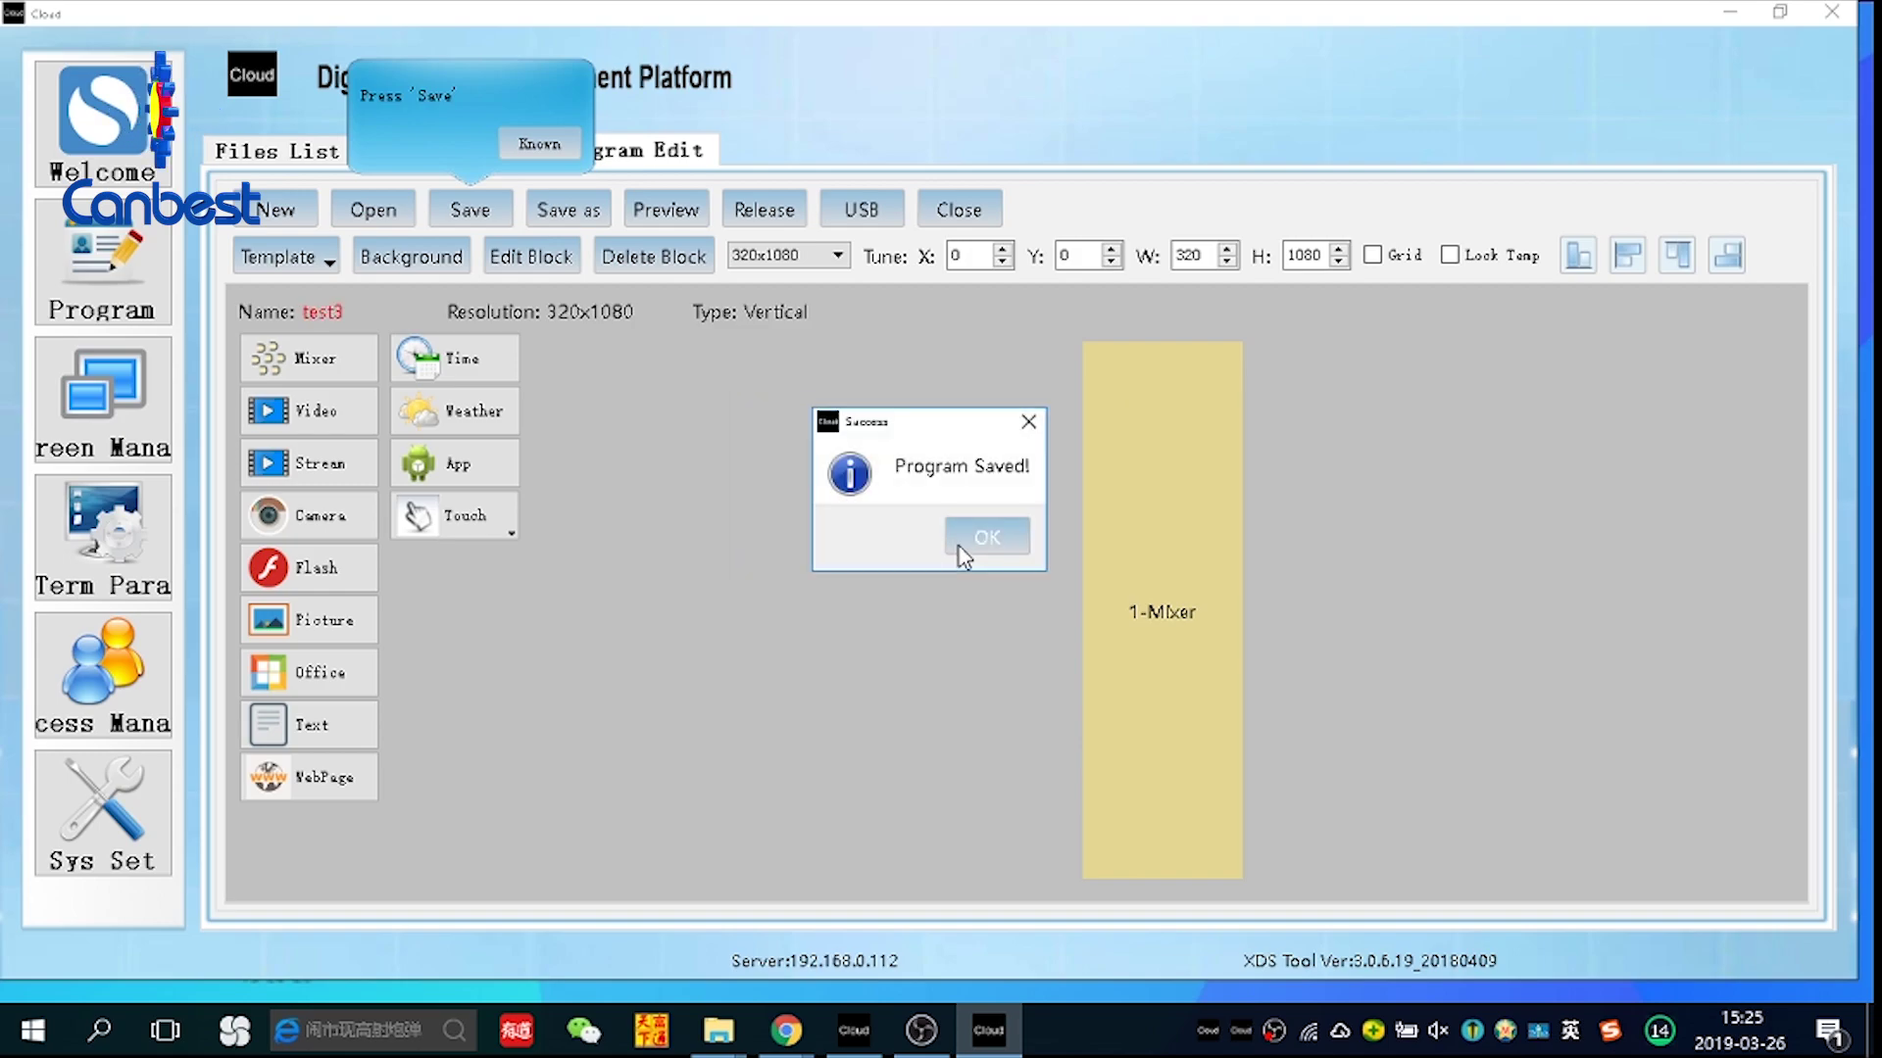
left_click(986, 538)
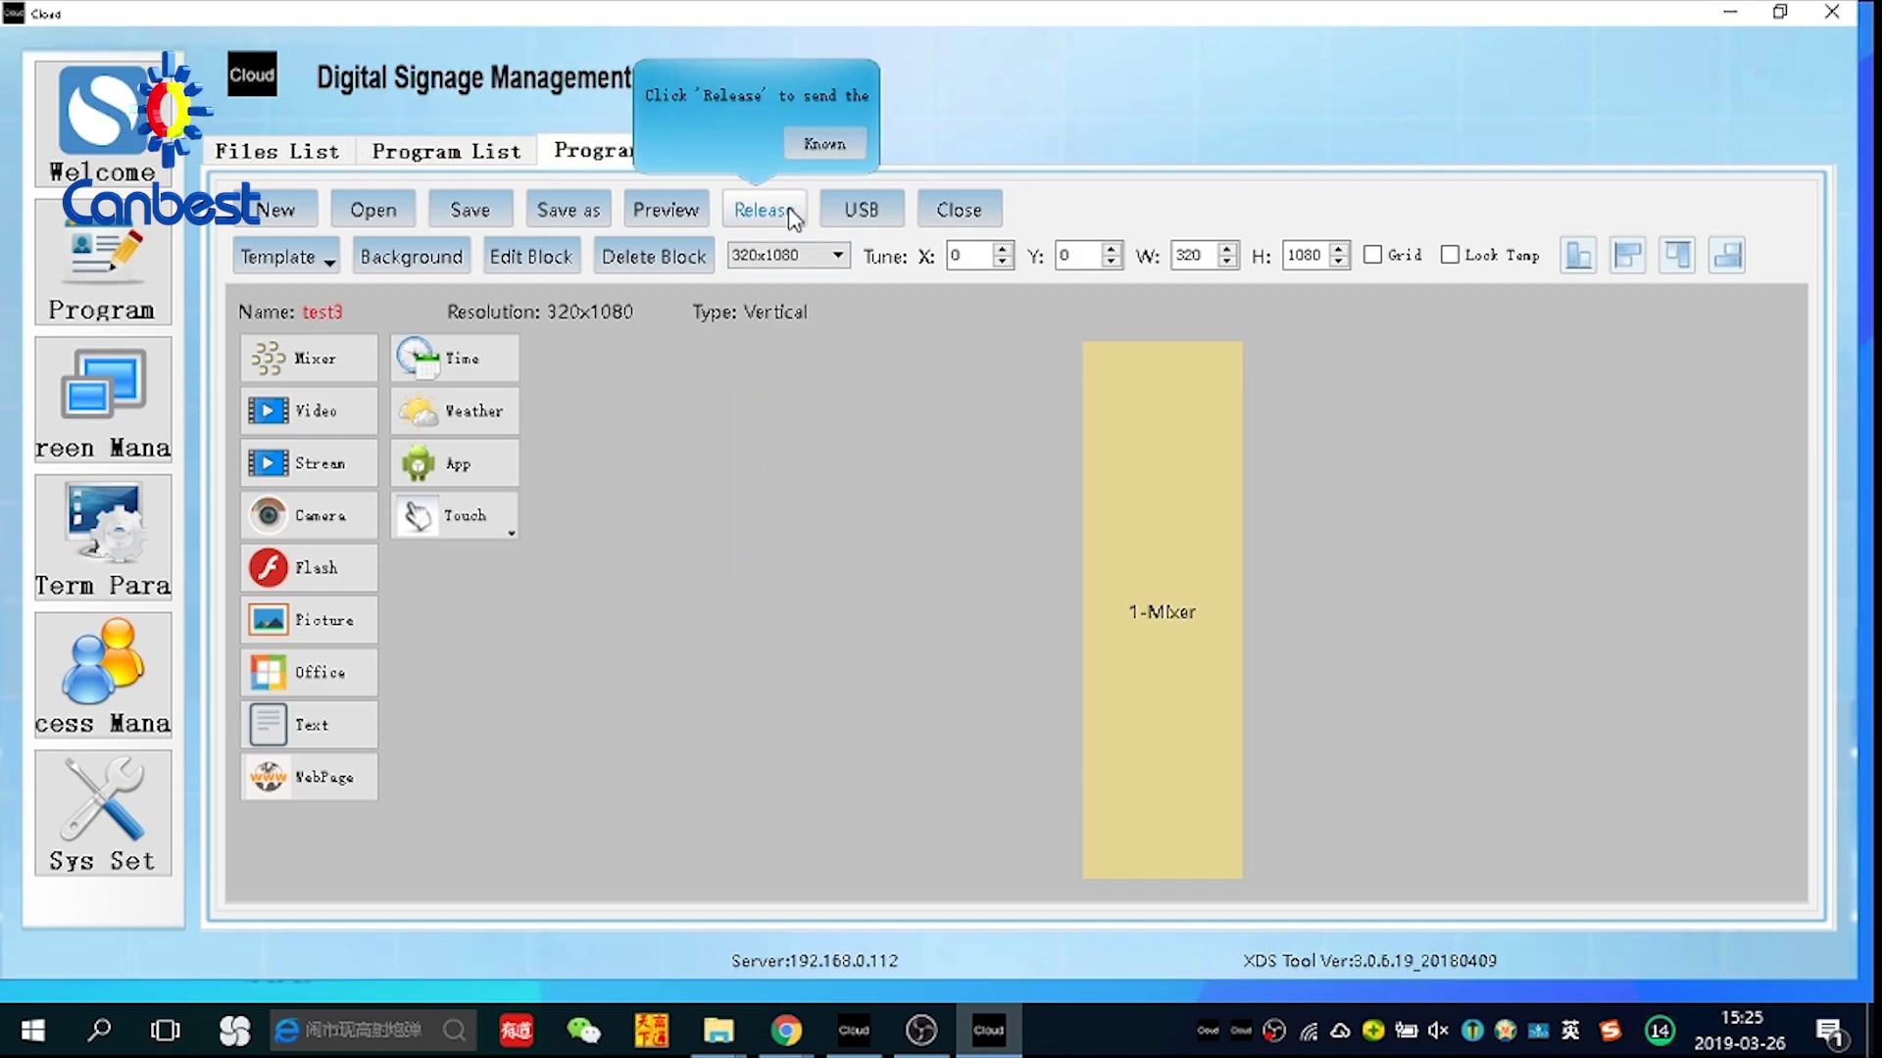
Release test3 to terminal group 3 with the default schedule
left_click(794, 218)
left_click(674, 458)
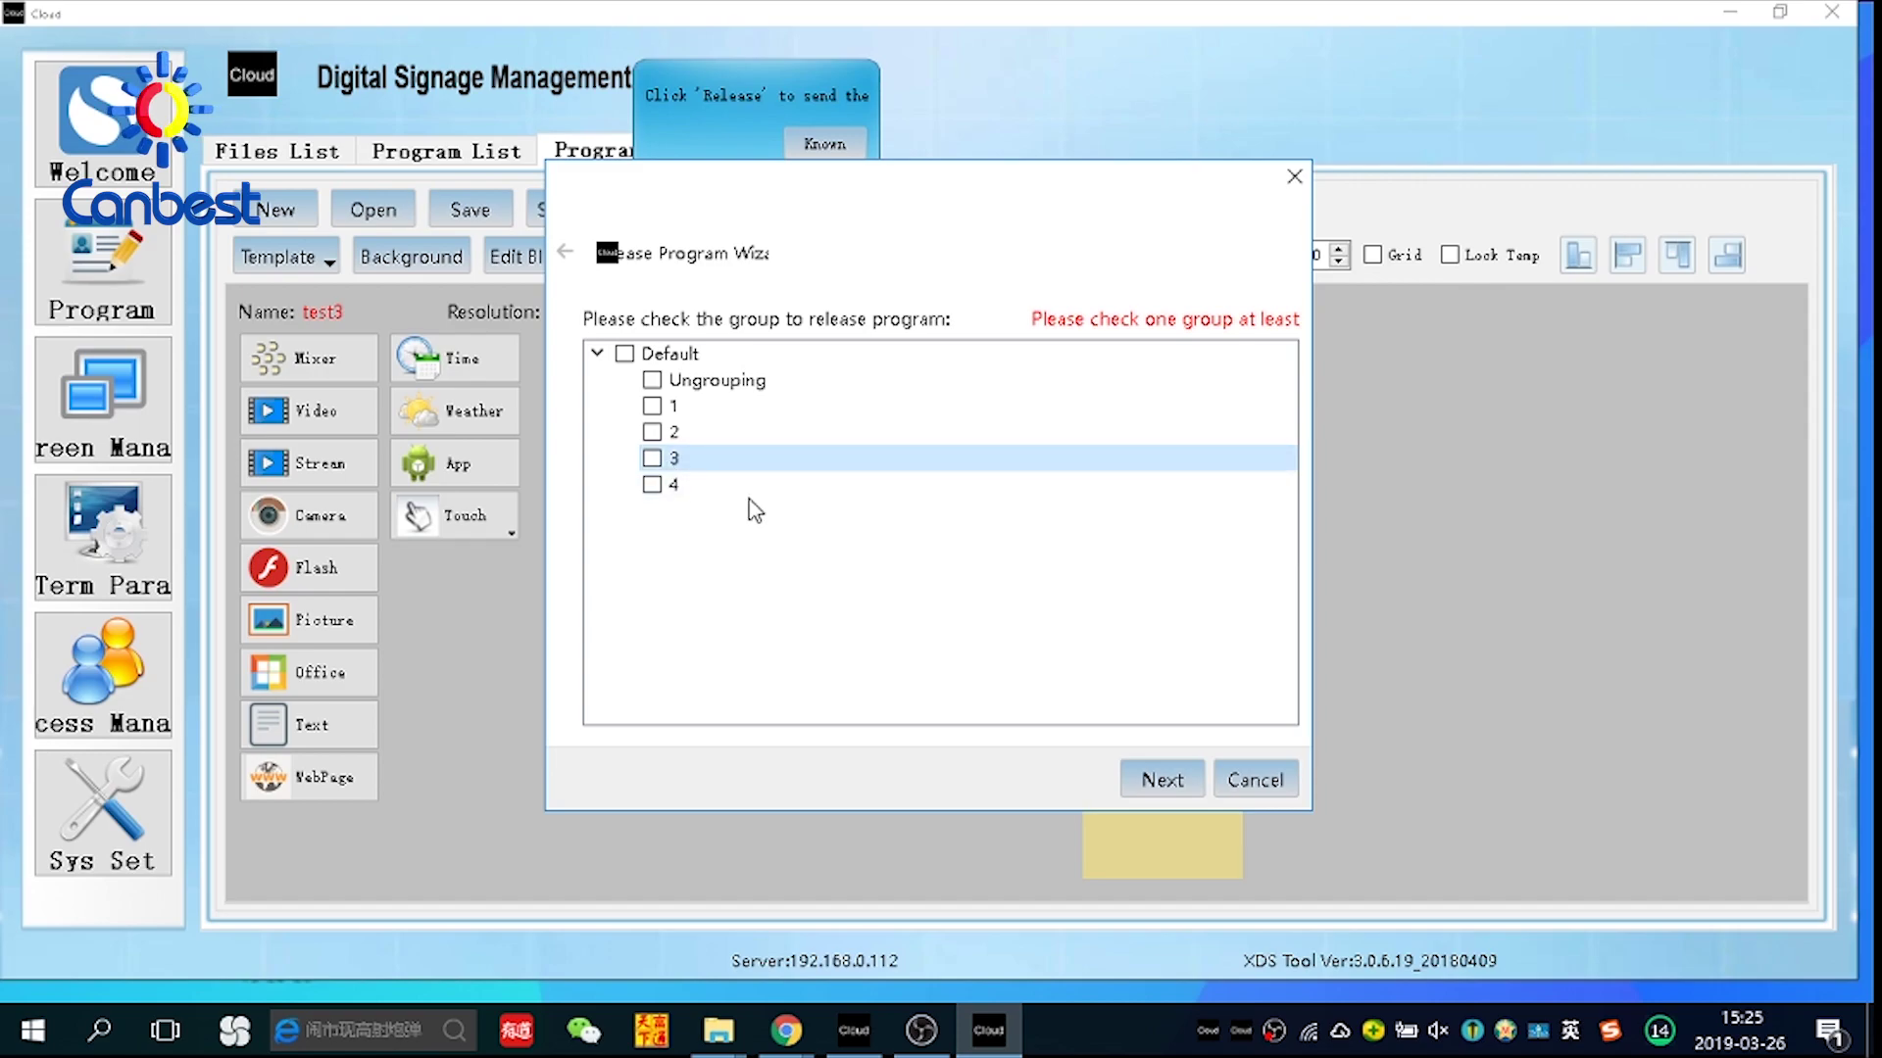
left_click(652, 457)
left_click(1161, 783)
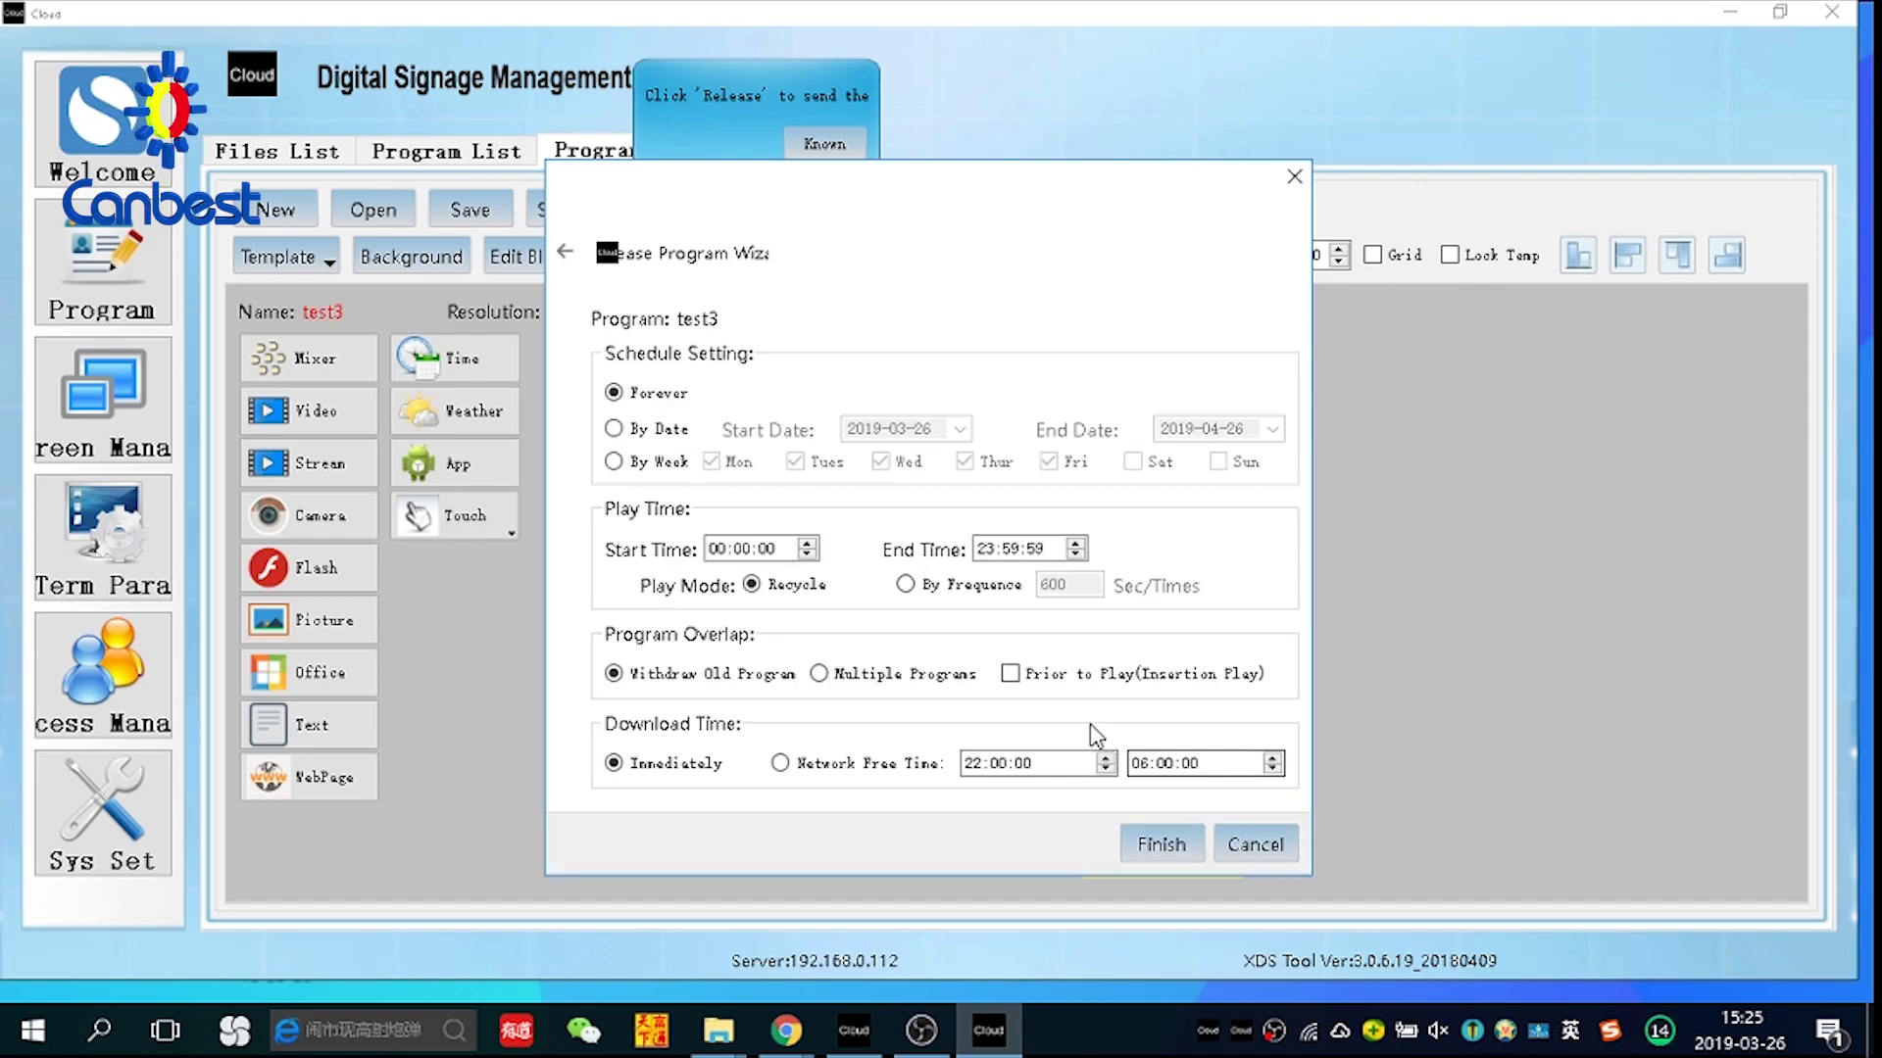
left_click(1161, 845)
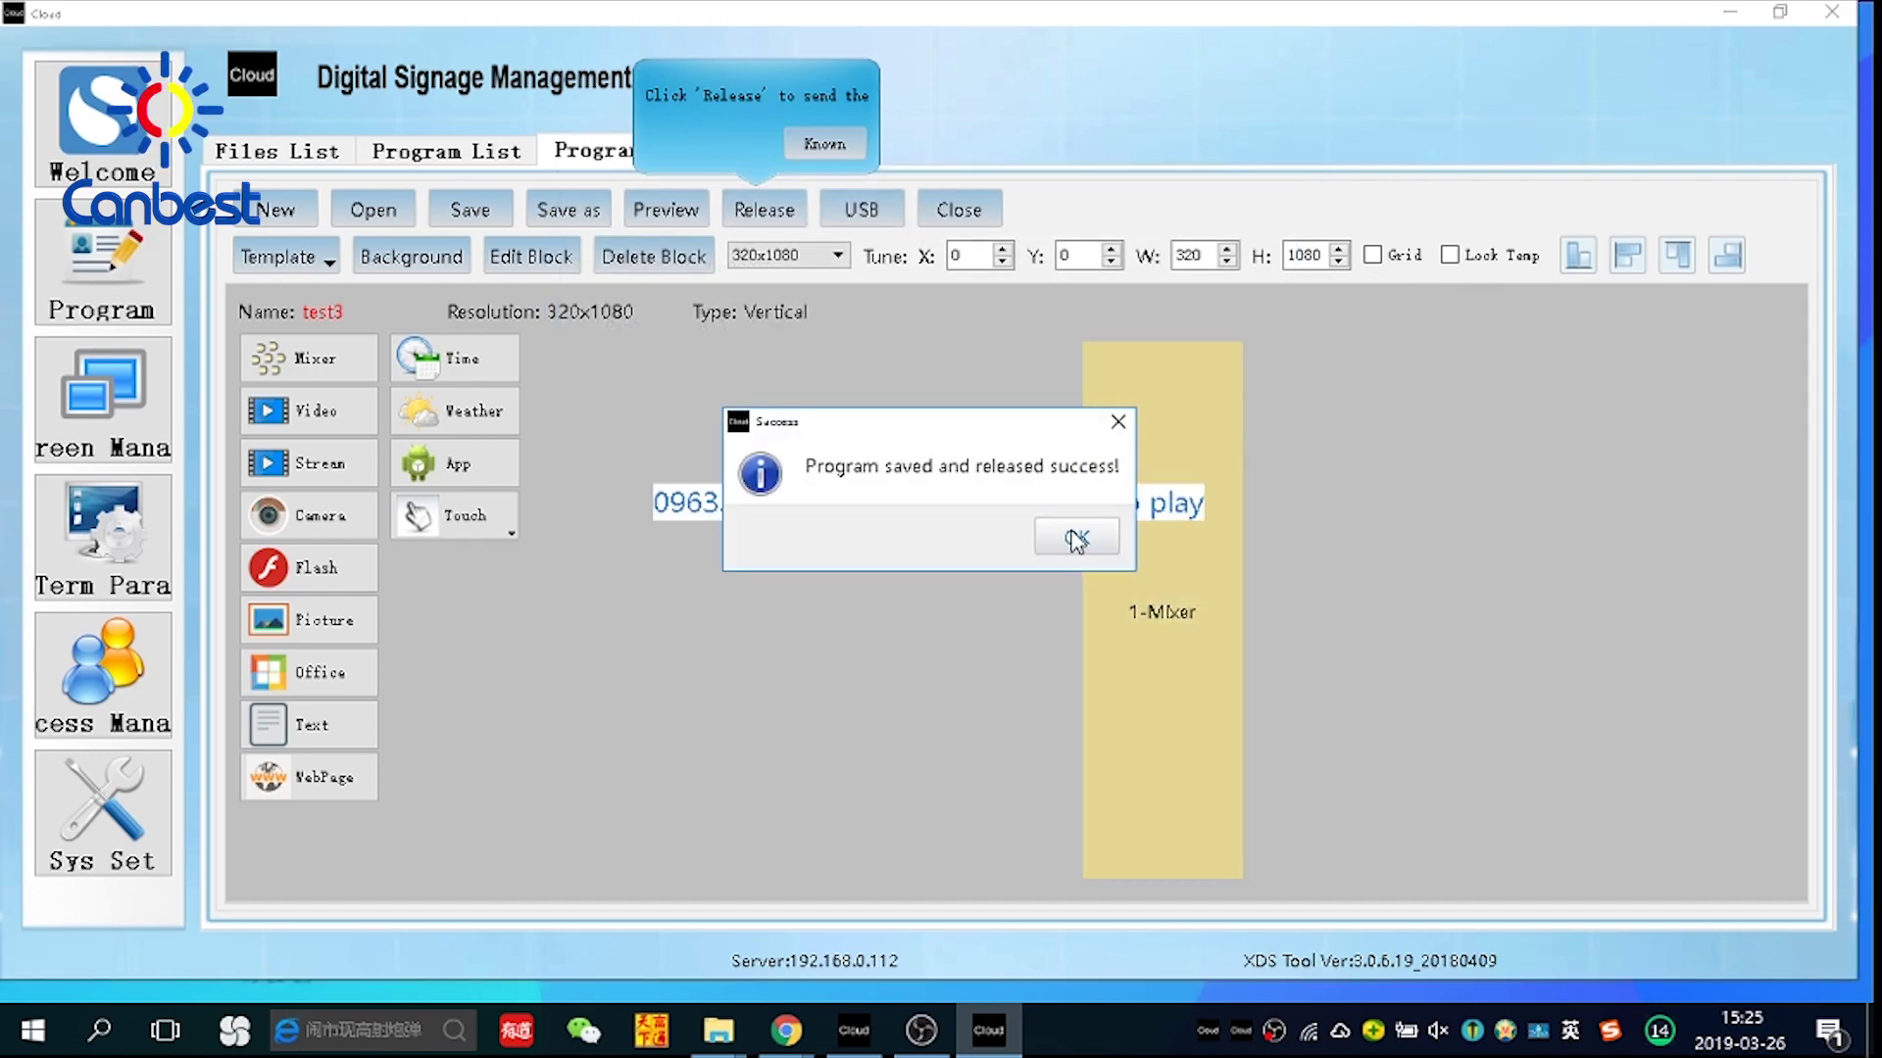
left_click(1076, 539)
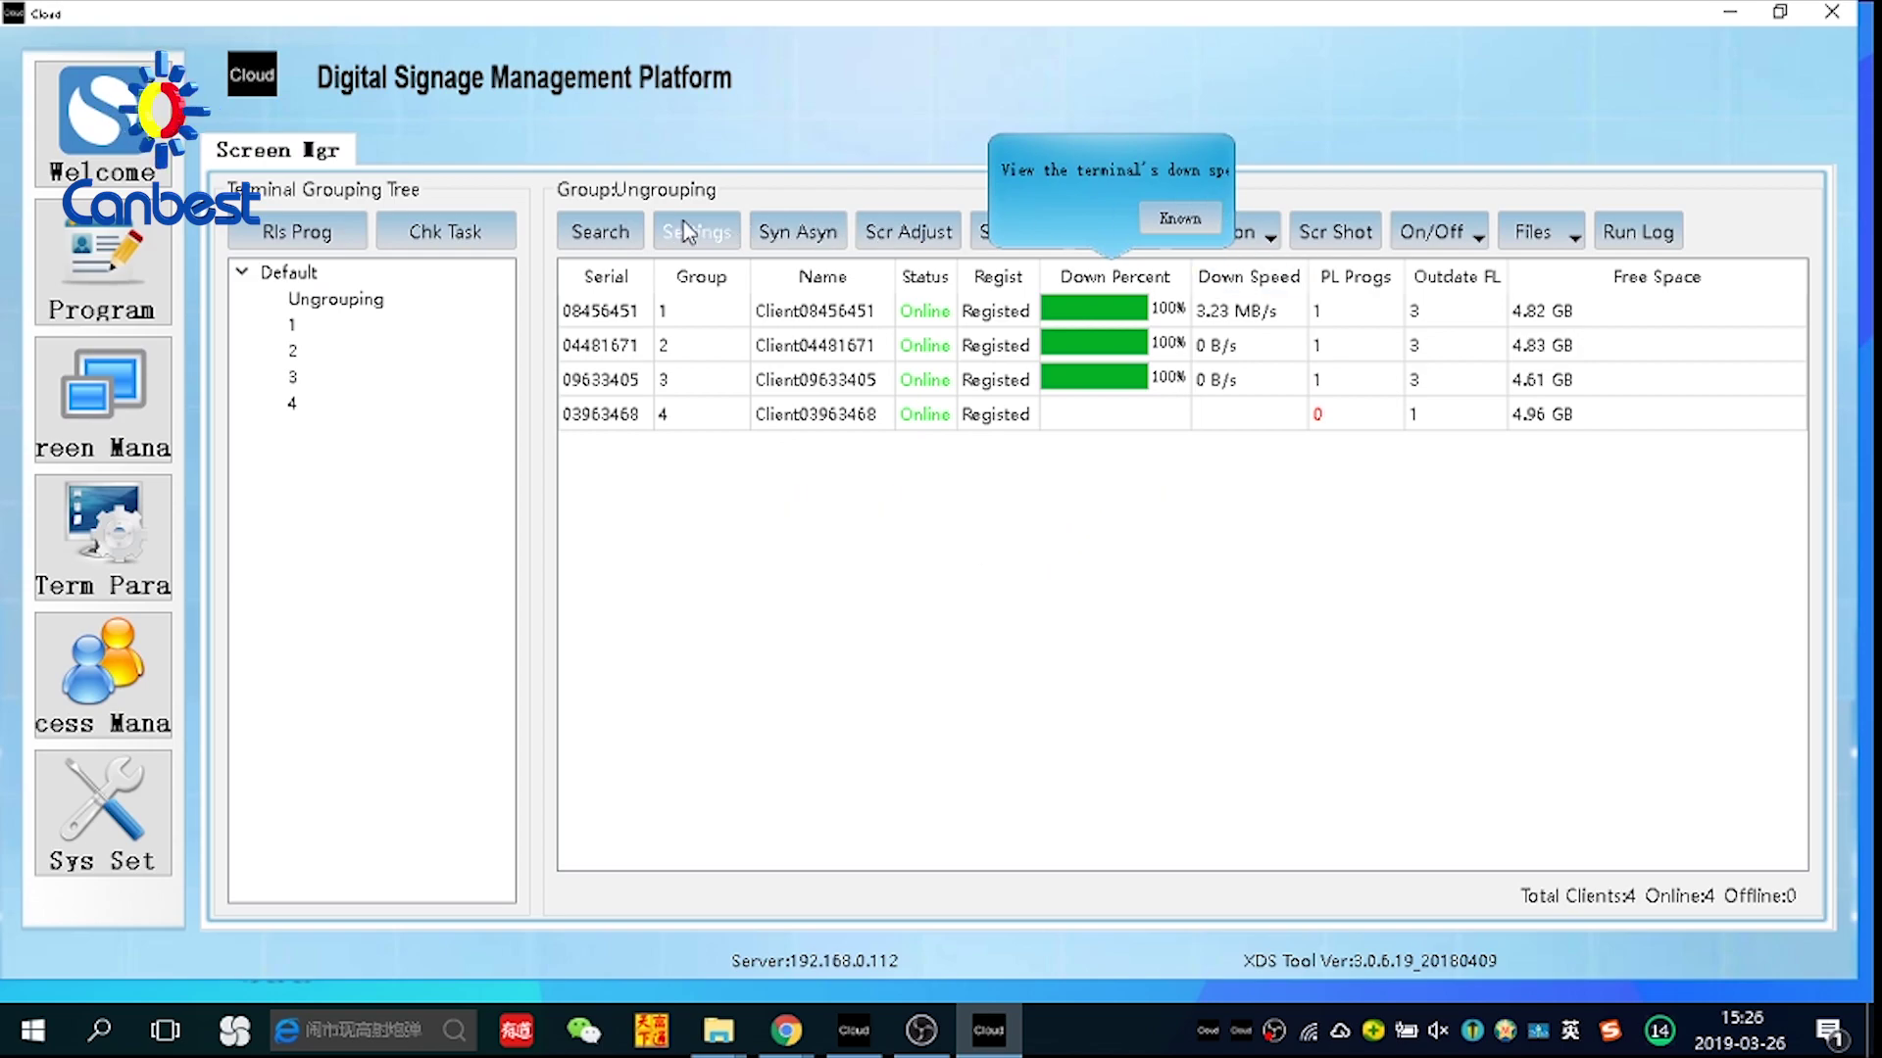
Close test3 and build a new program with a full-screen Mixer block playing test2.mp4
left_click(138, 268)
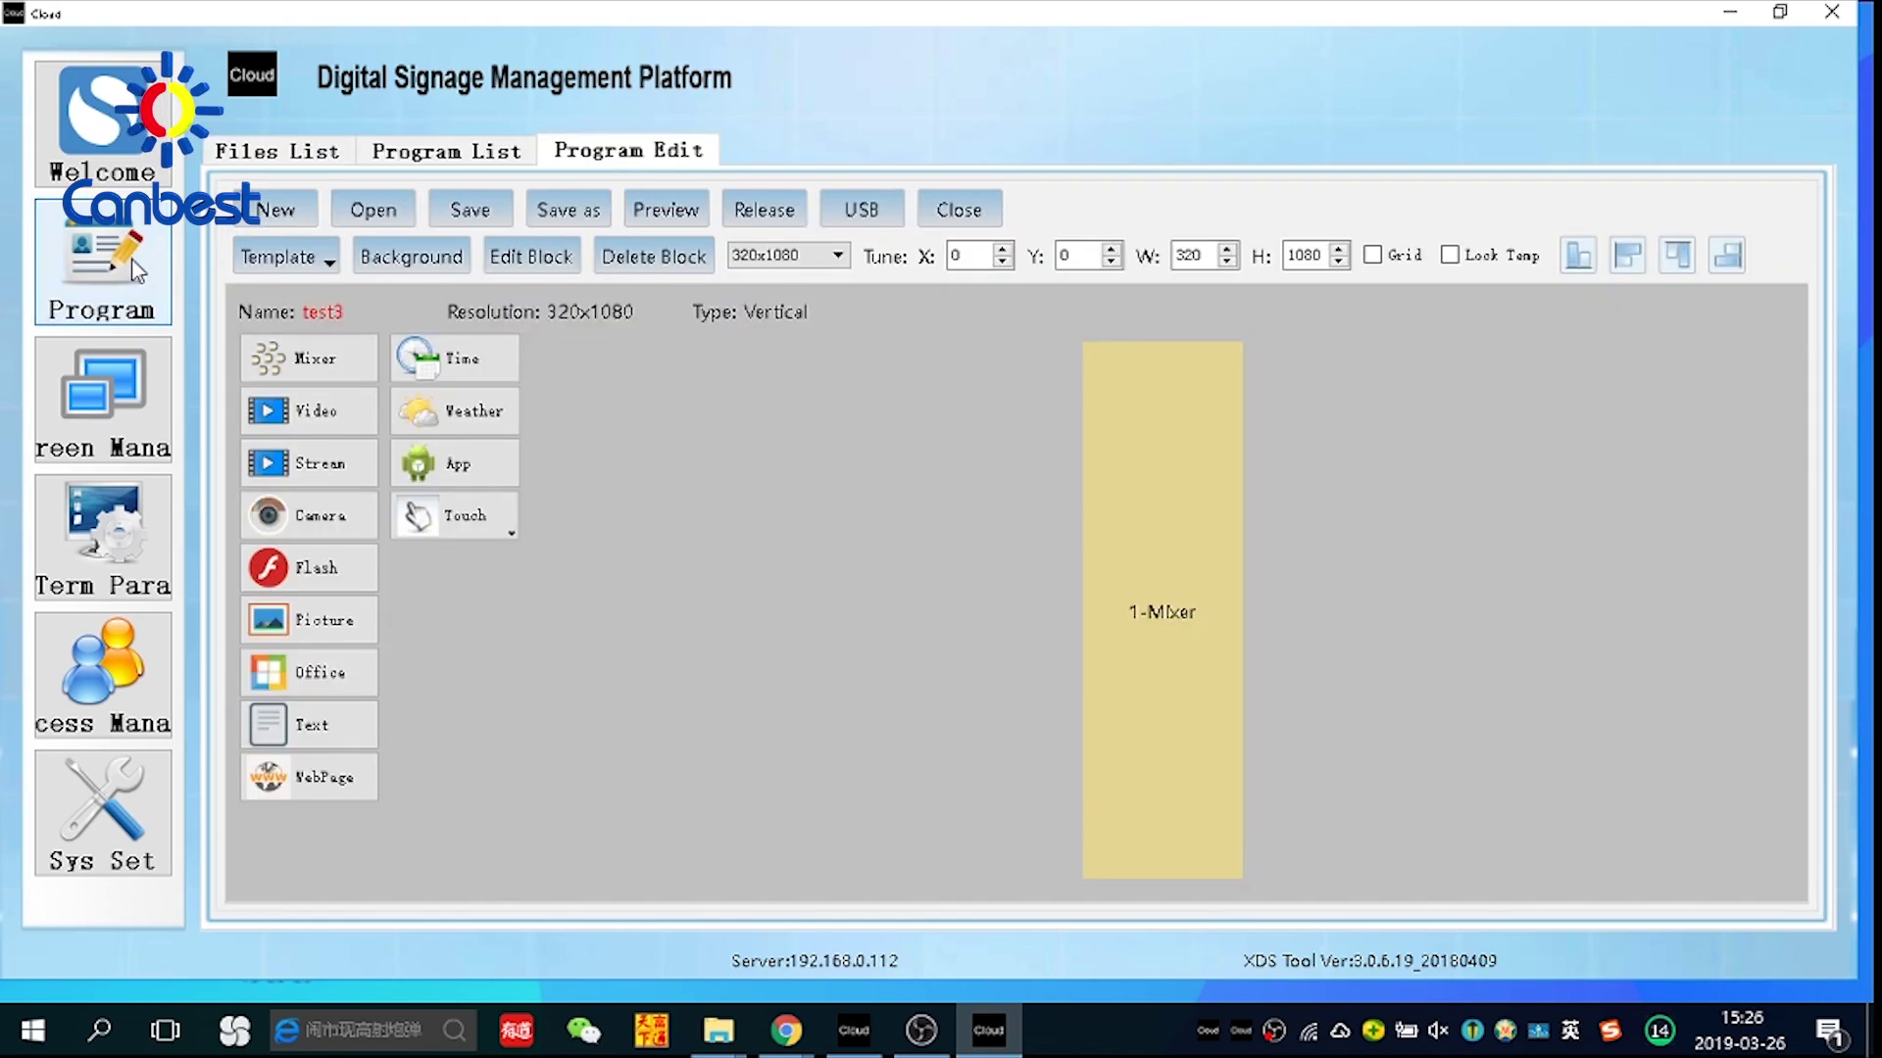
left_click(958, 212)
left_click(311, 368)
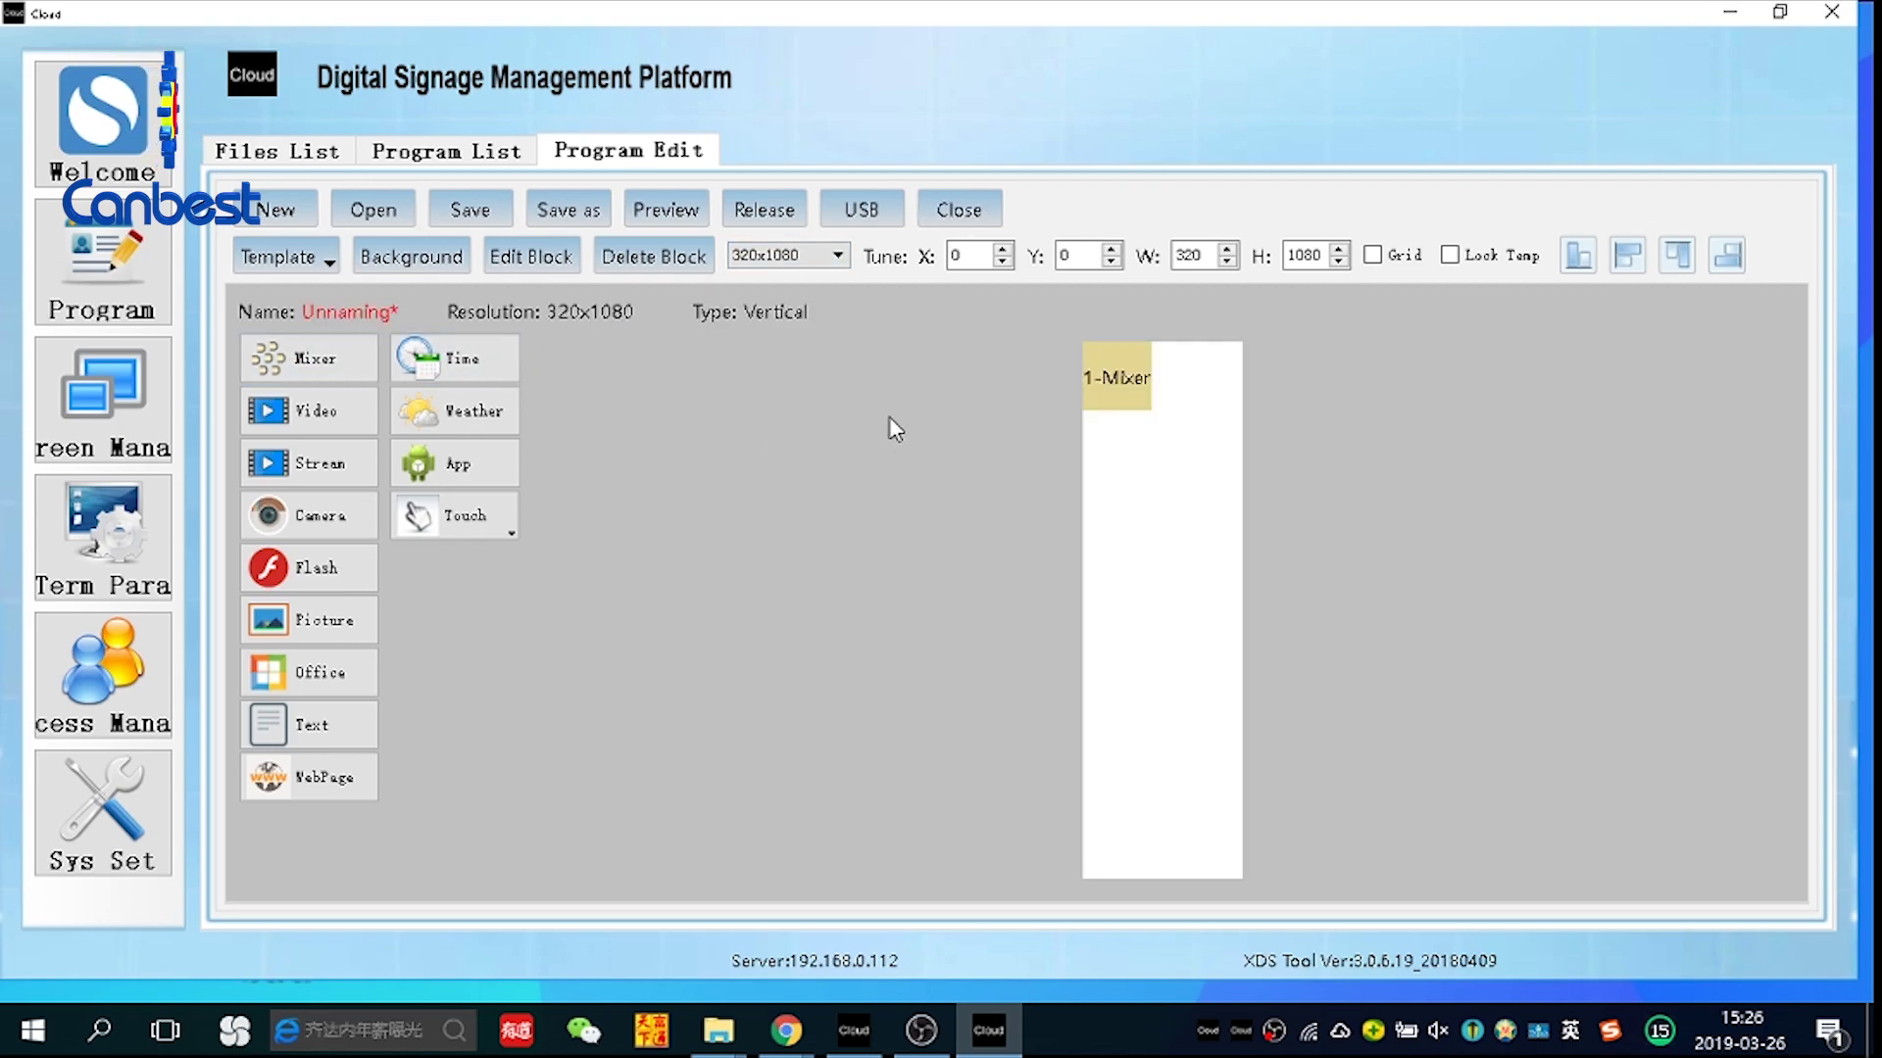
right_click(1135, 371)
left_click(1213, 375)
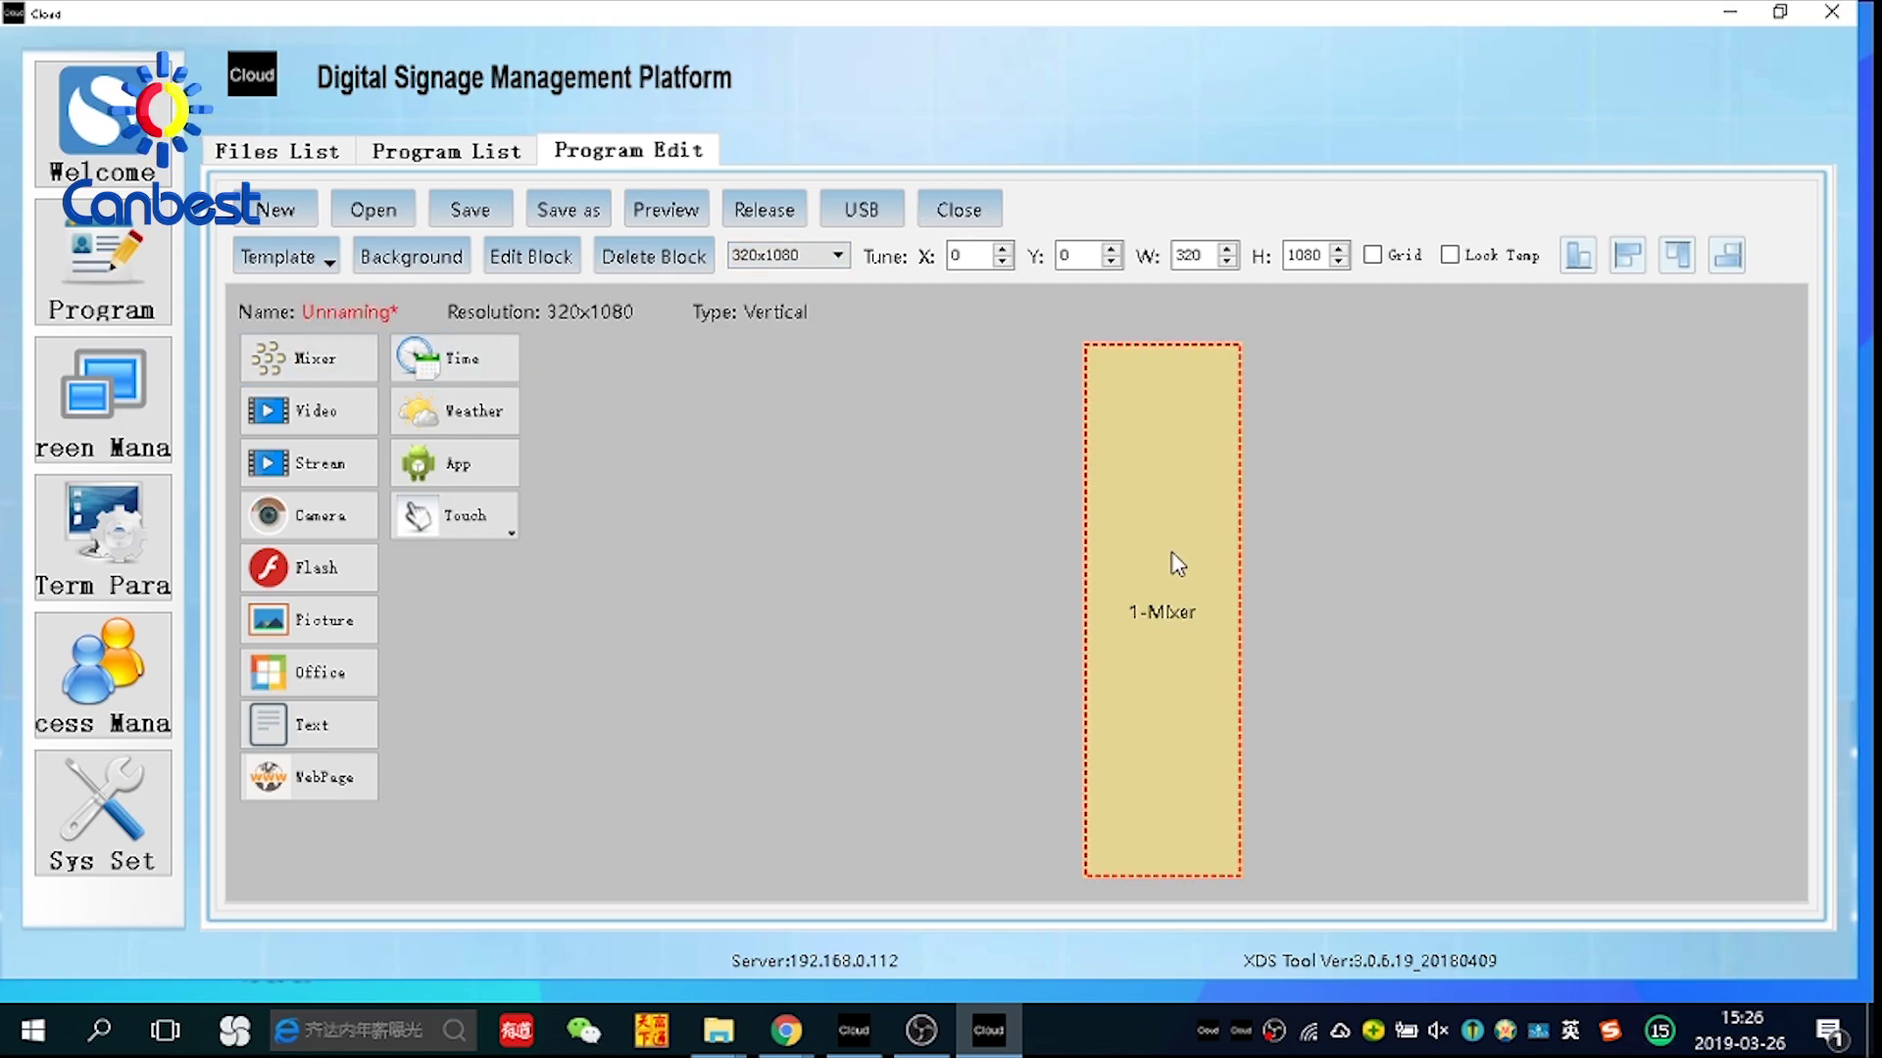
double_click(1177, 564)
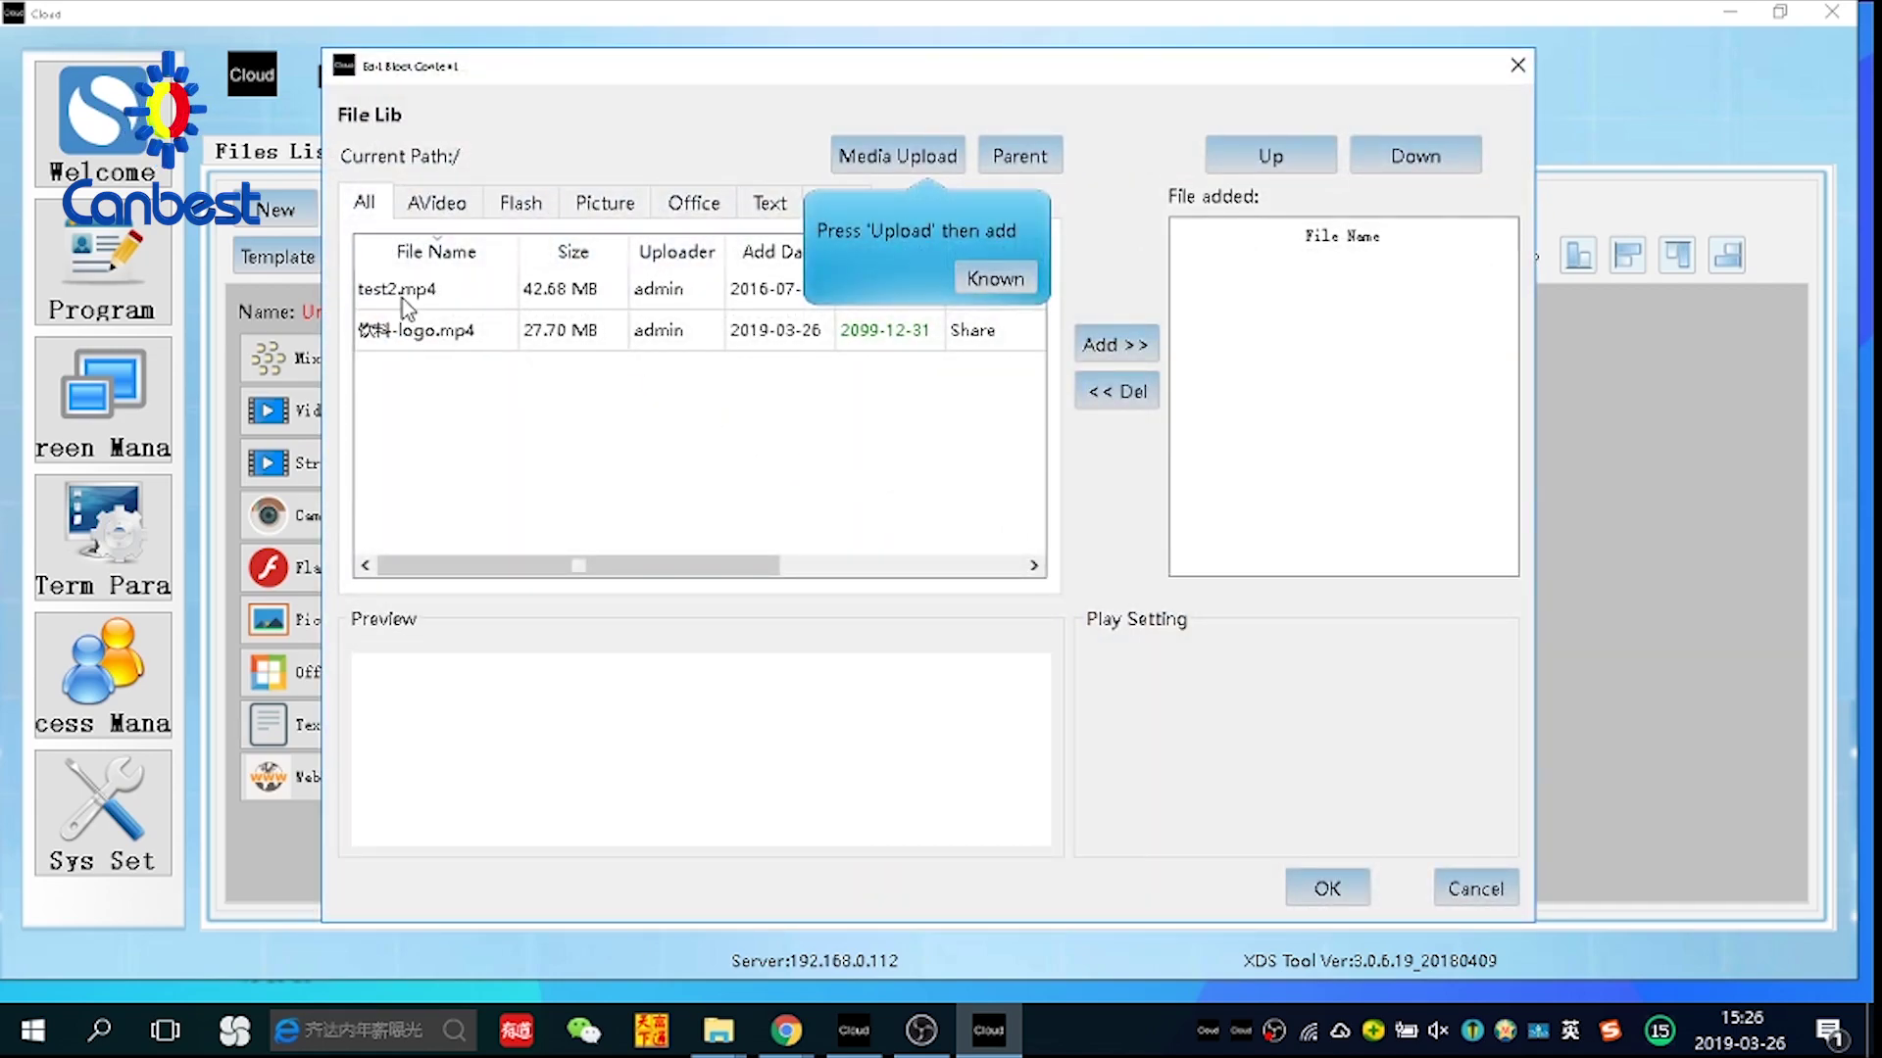
left_click(406, 302)
left_click(1115, 344)
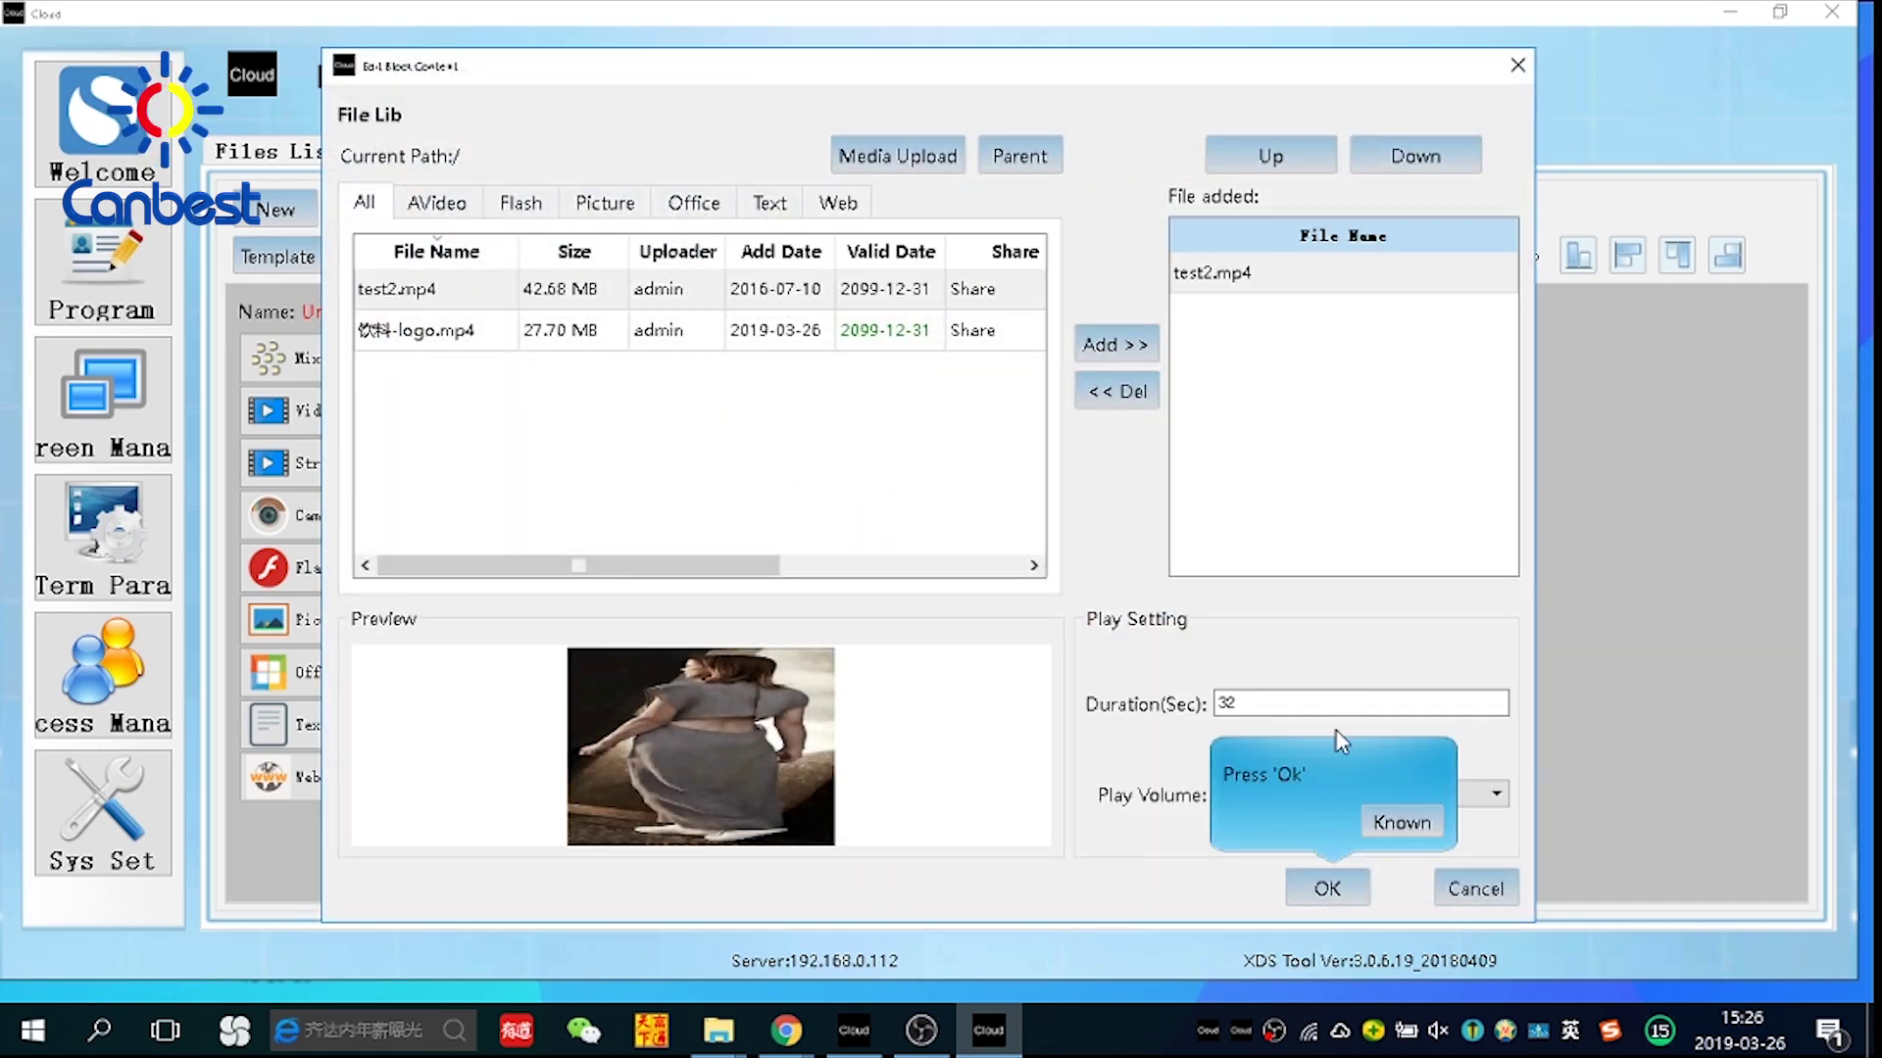
left_click(1333, 890)
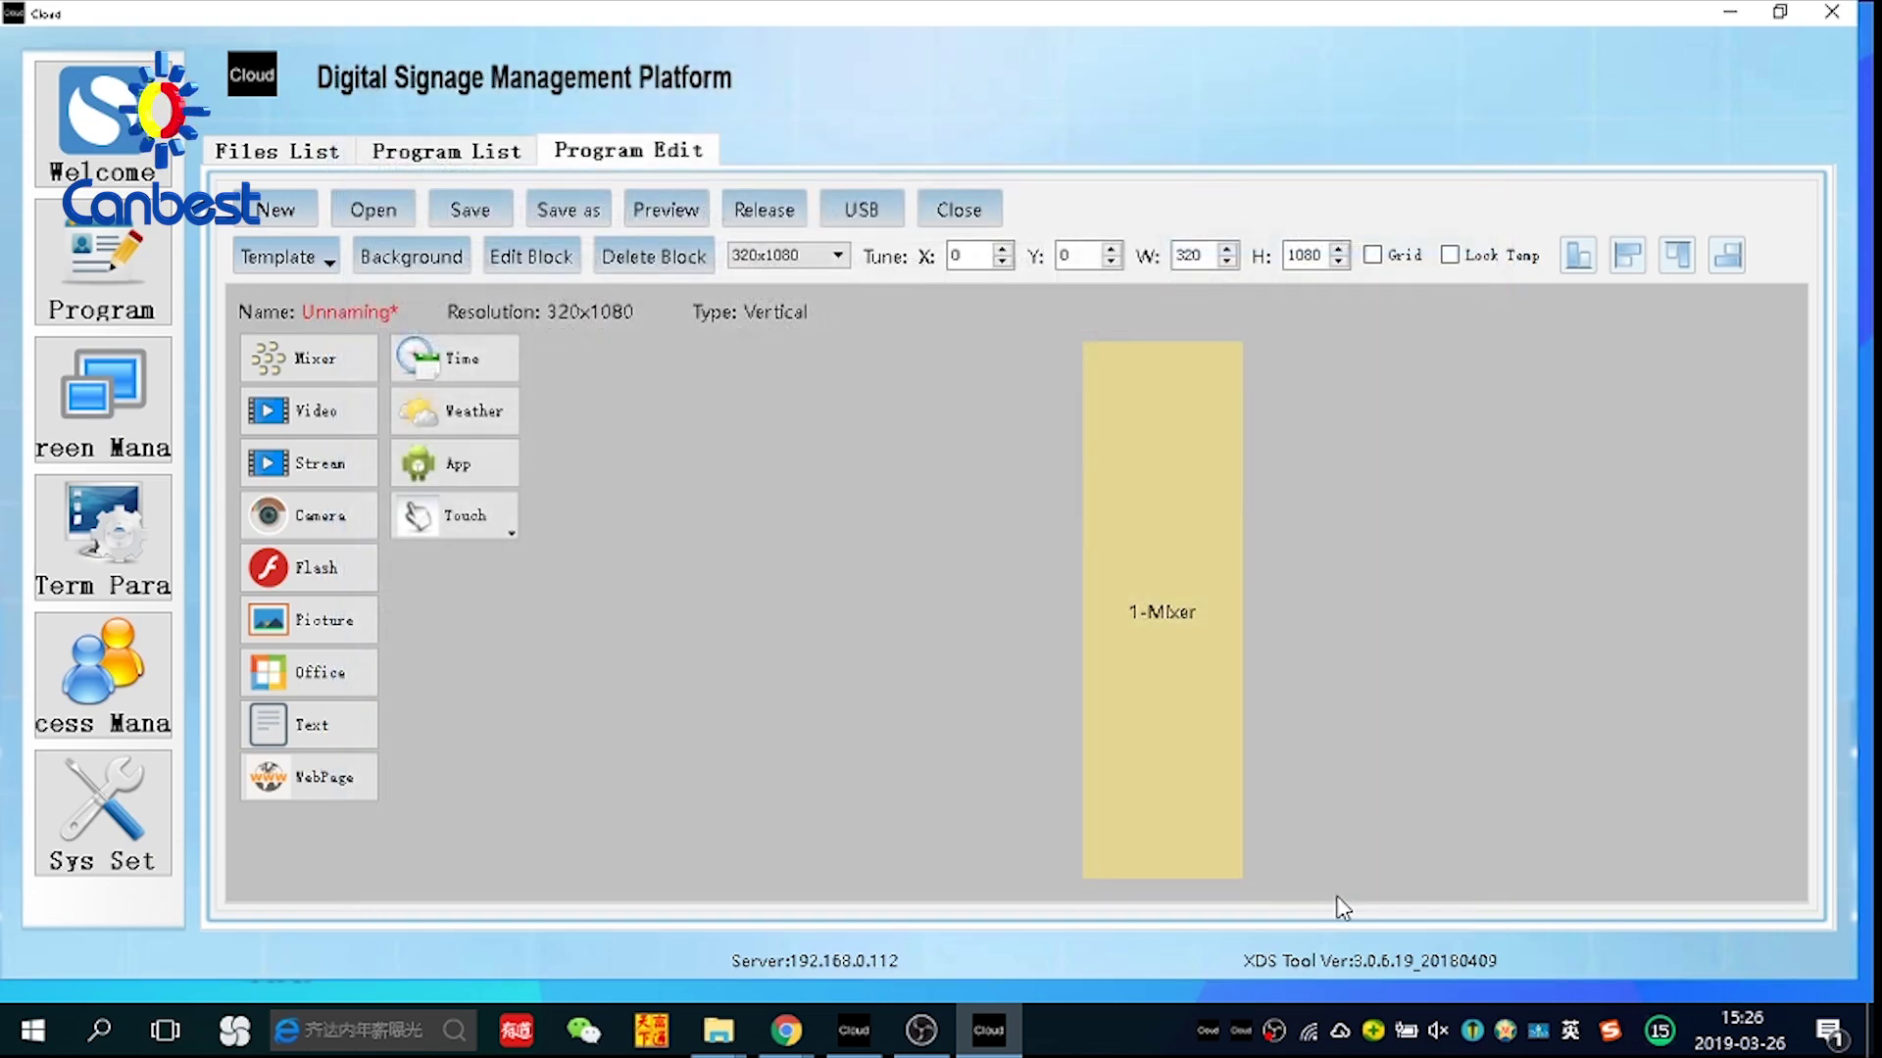
Save the program as test4
left_click(469, 208)
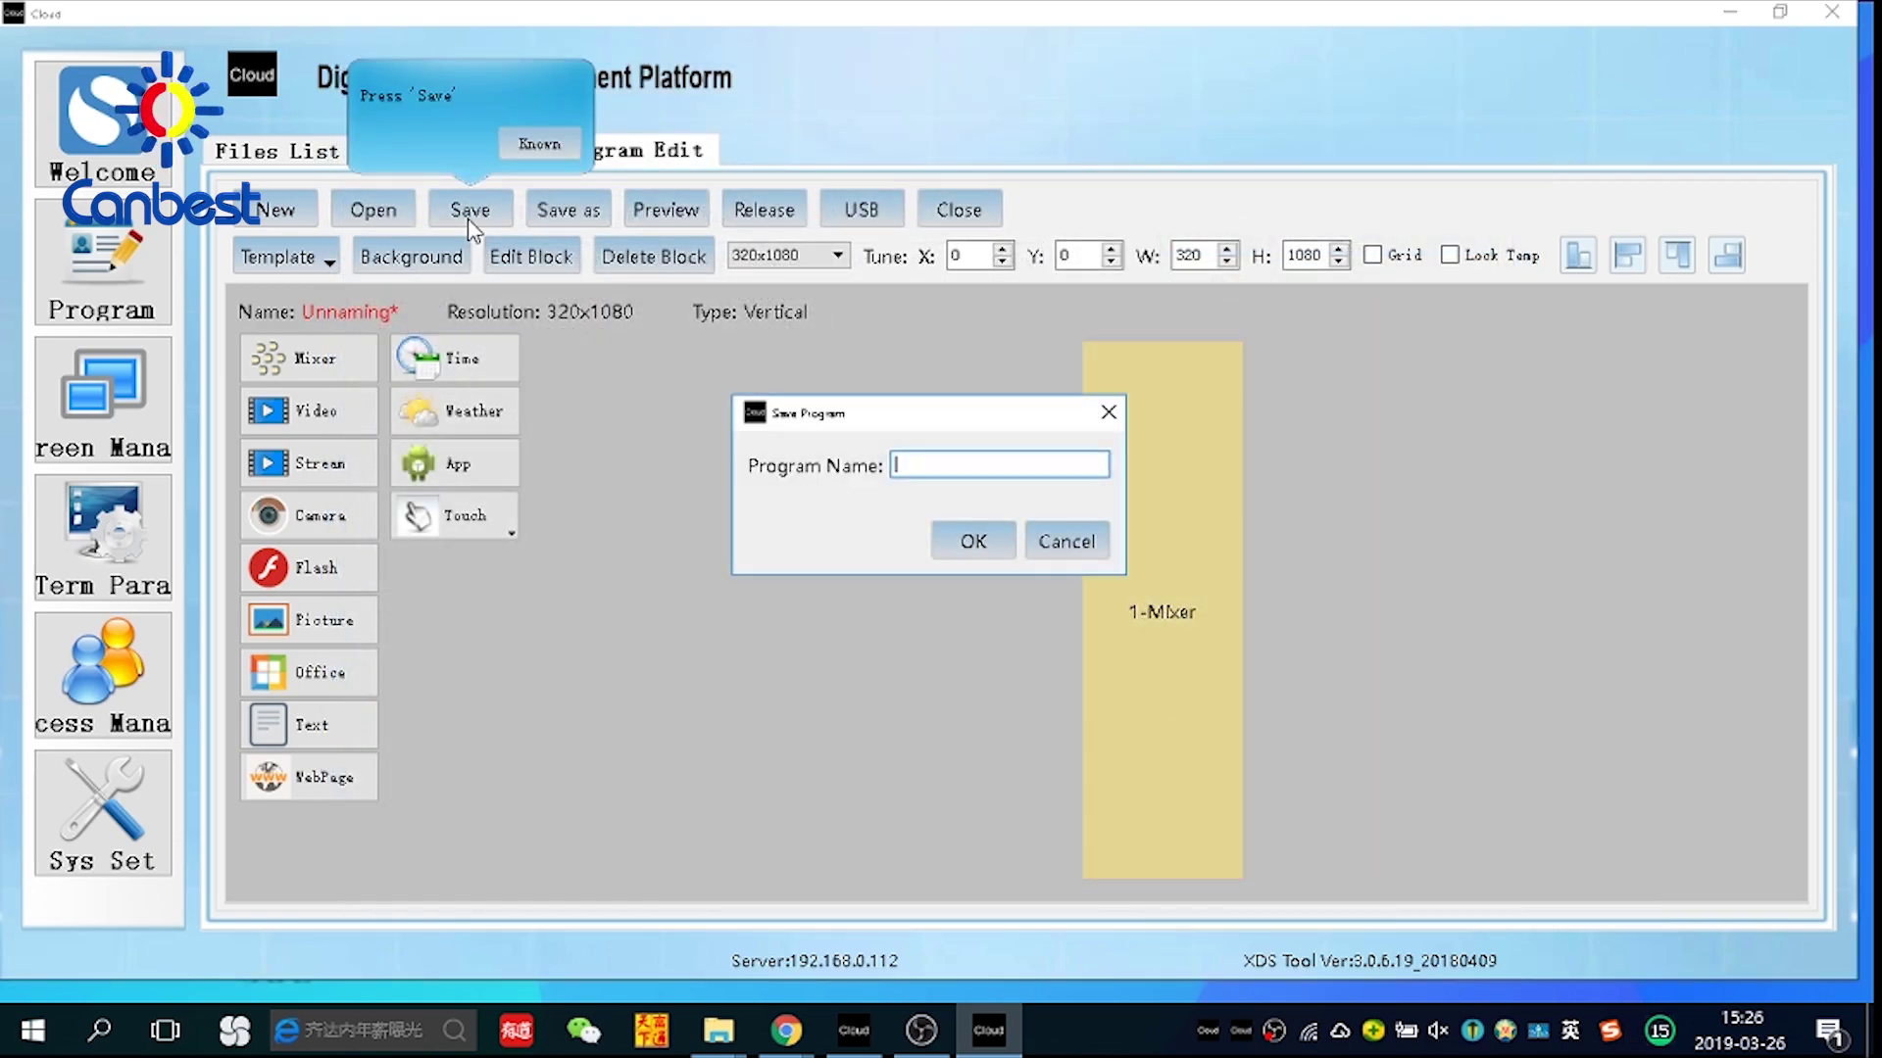
left_click(924, 471)
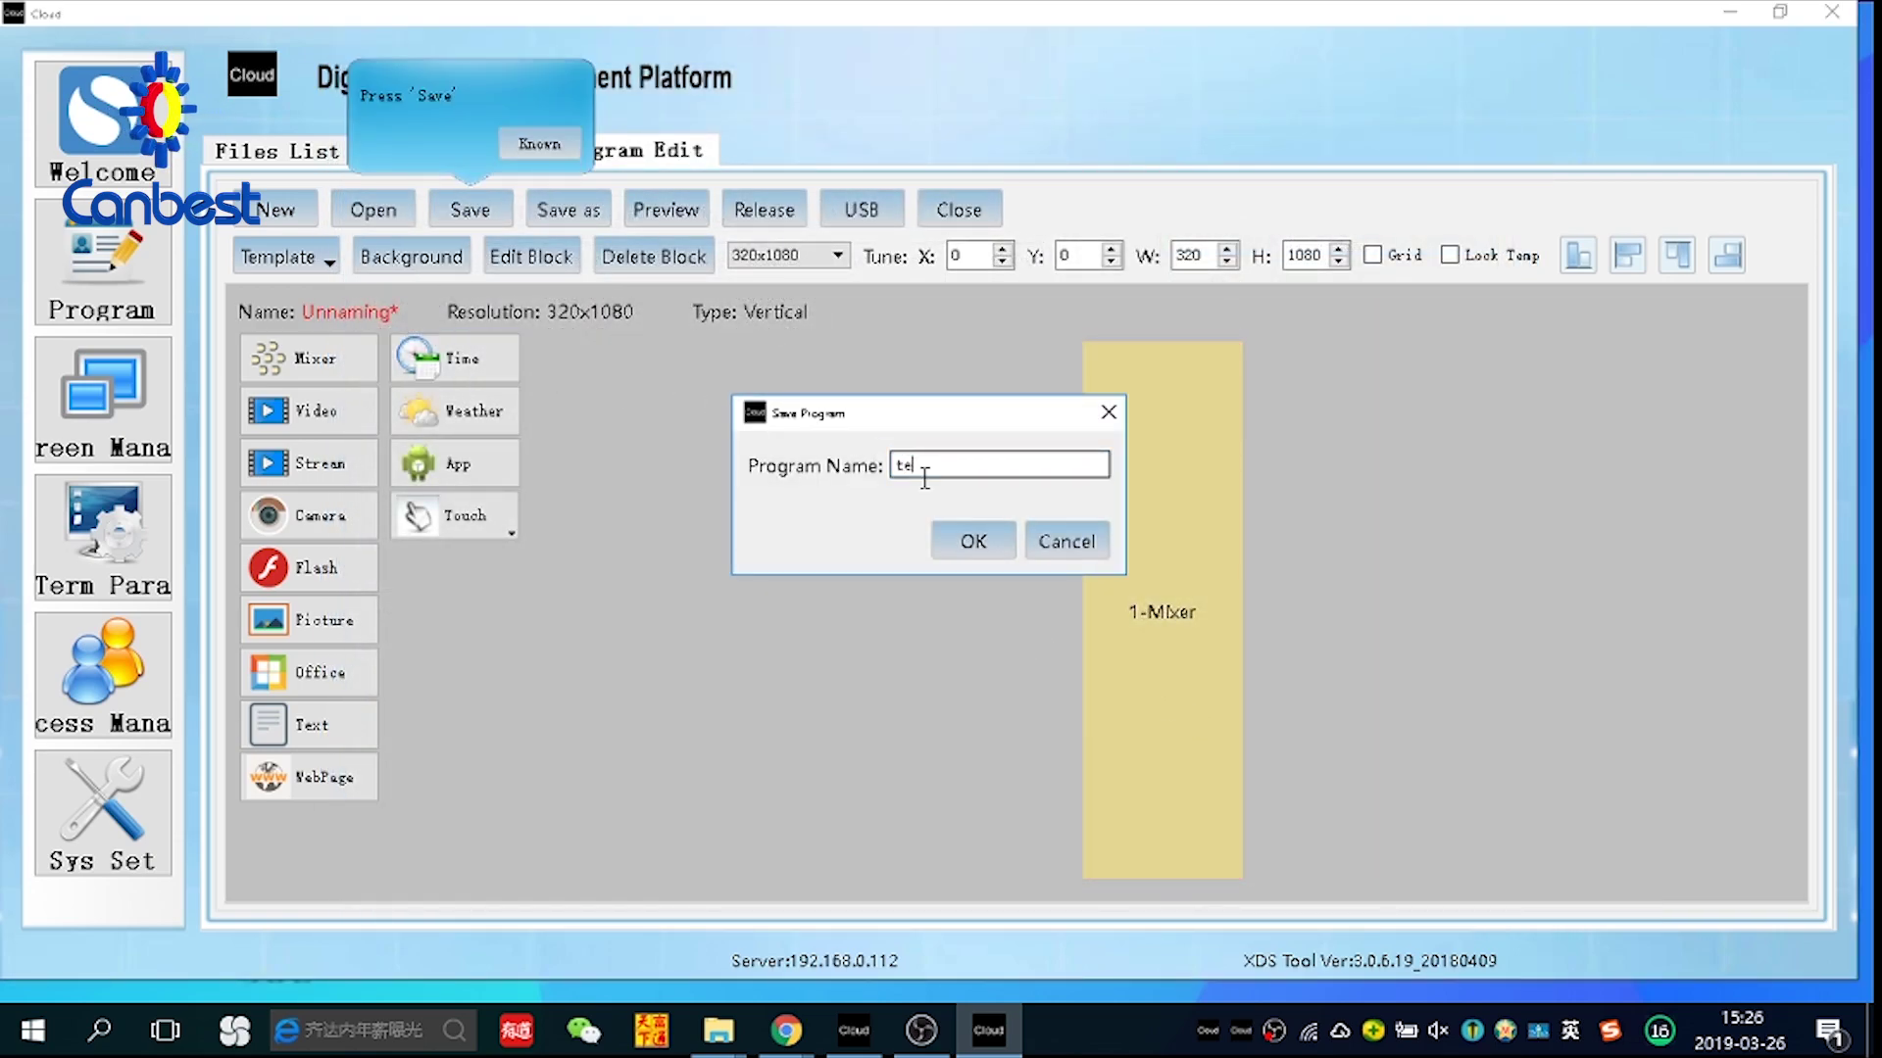
left_click(982, 545)
left_click(990, 537)
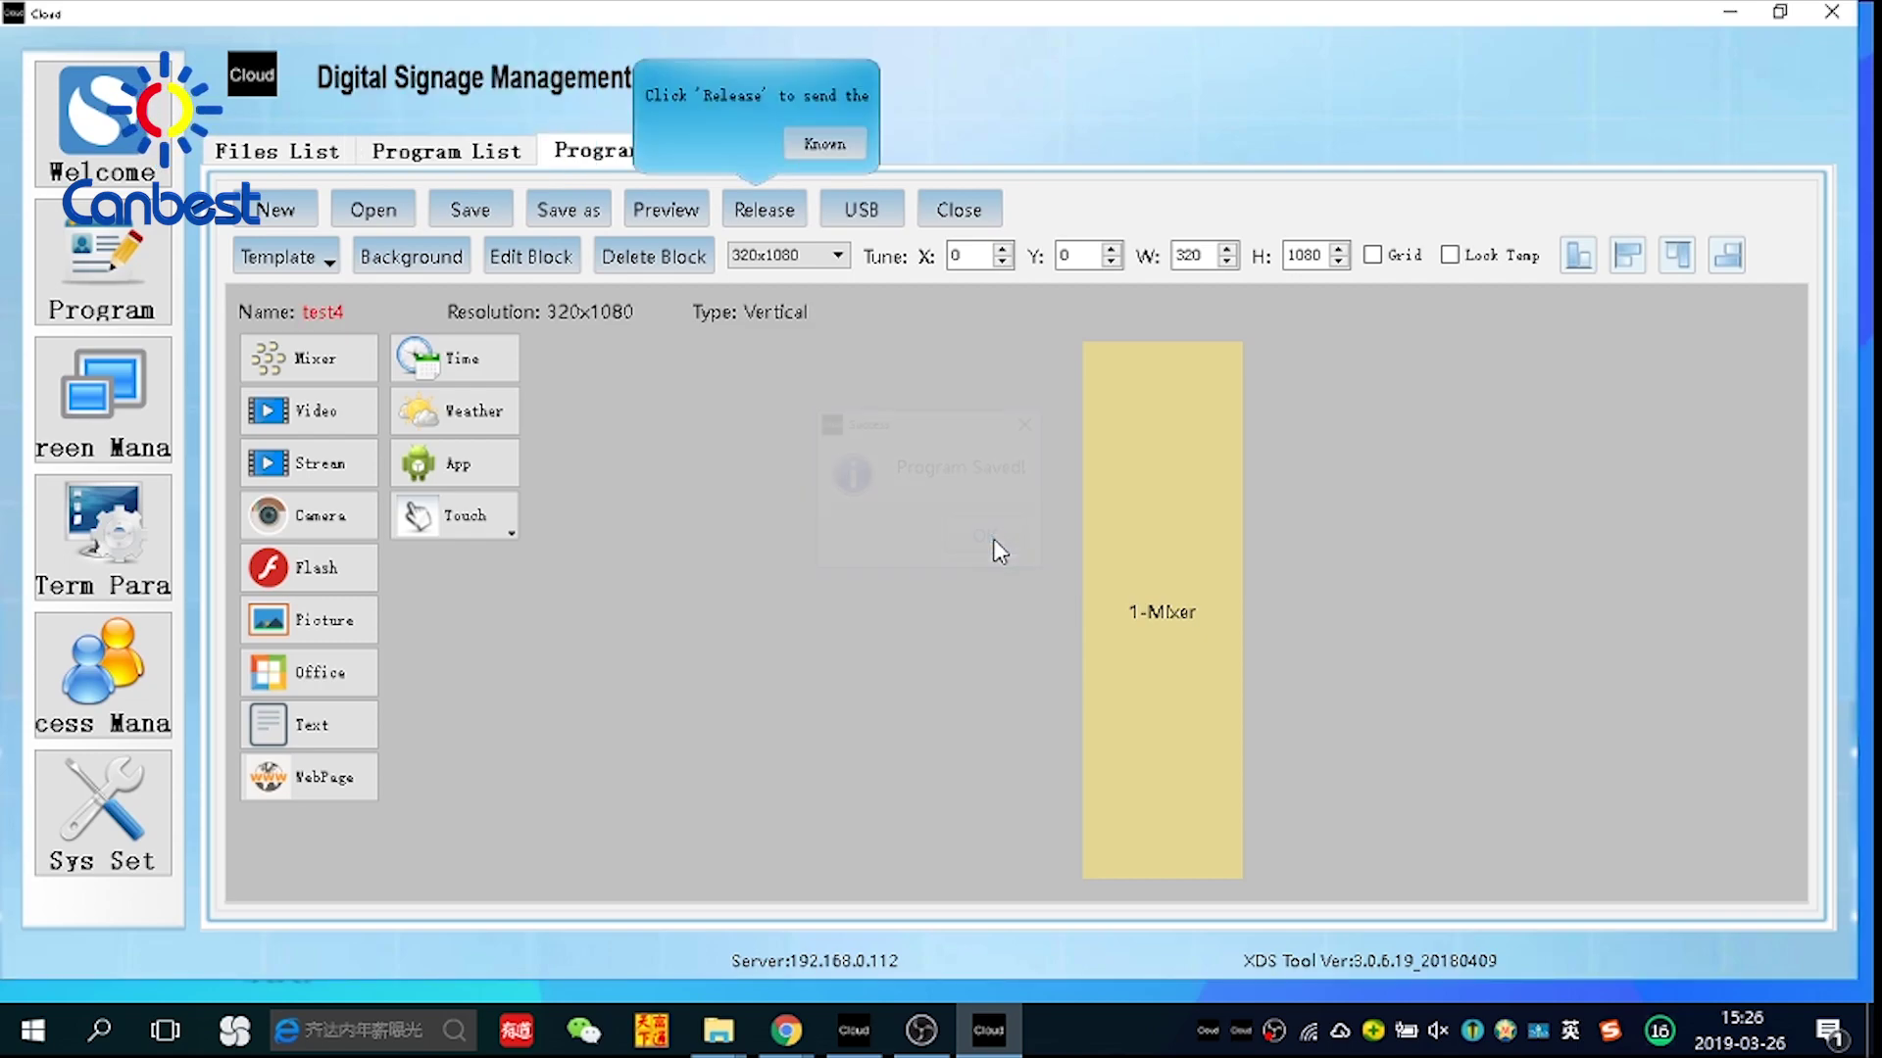
Release test4 to terminal group 4 with the default schedule
left_click(763, 208)
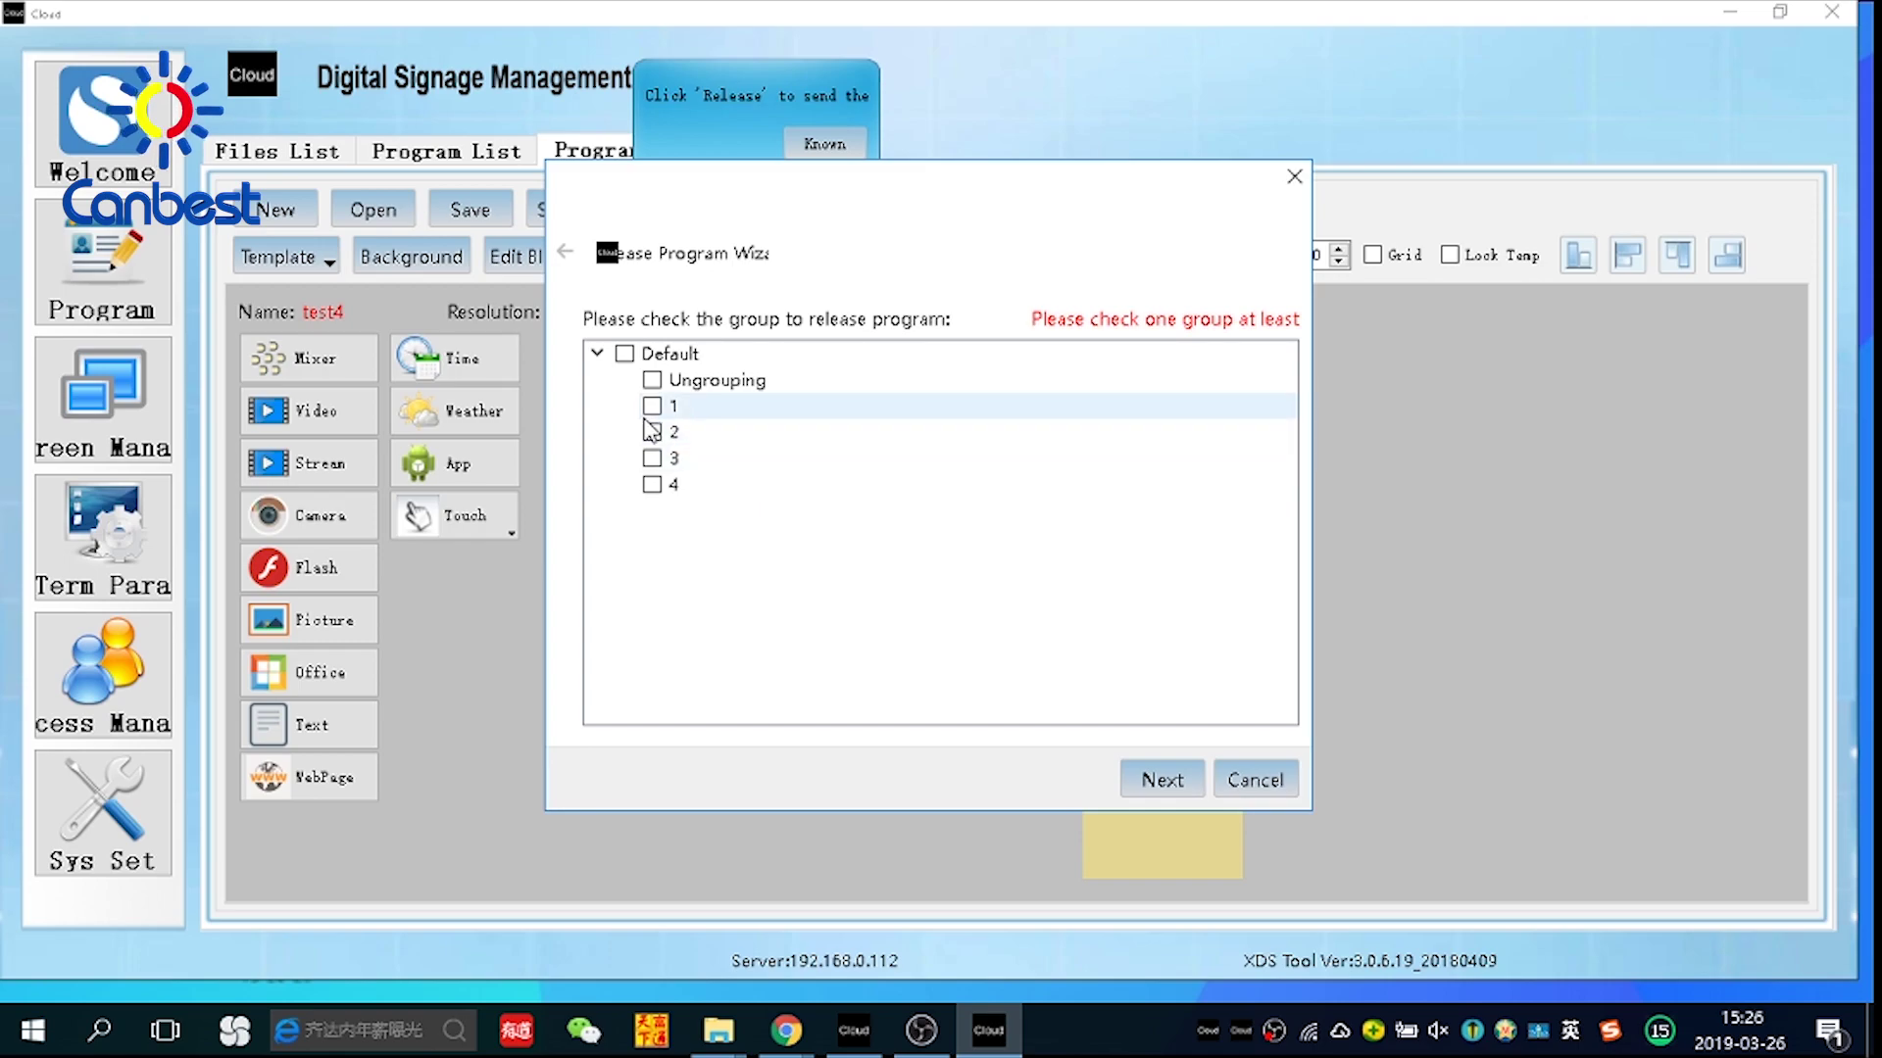
left_click(652, 484)
left_click(1166, 792)
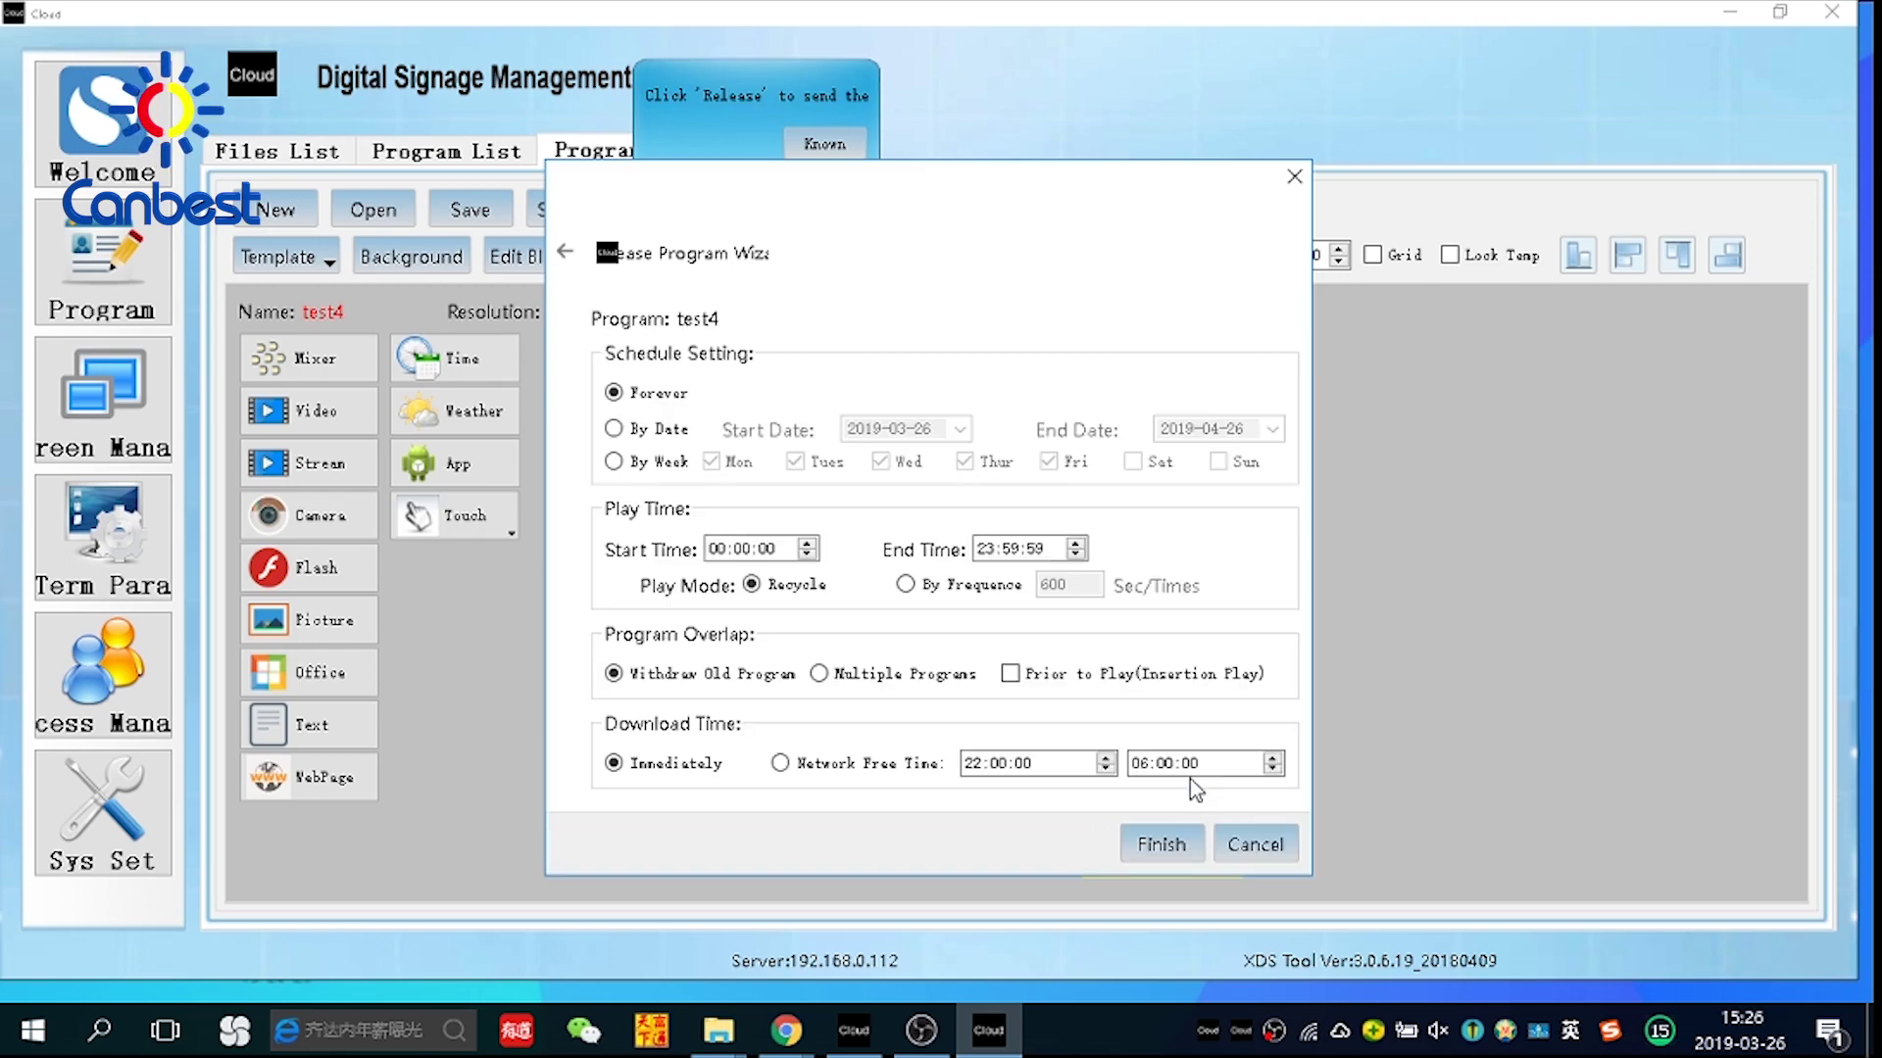
left_click(1176, 838)
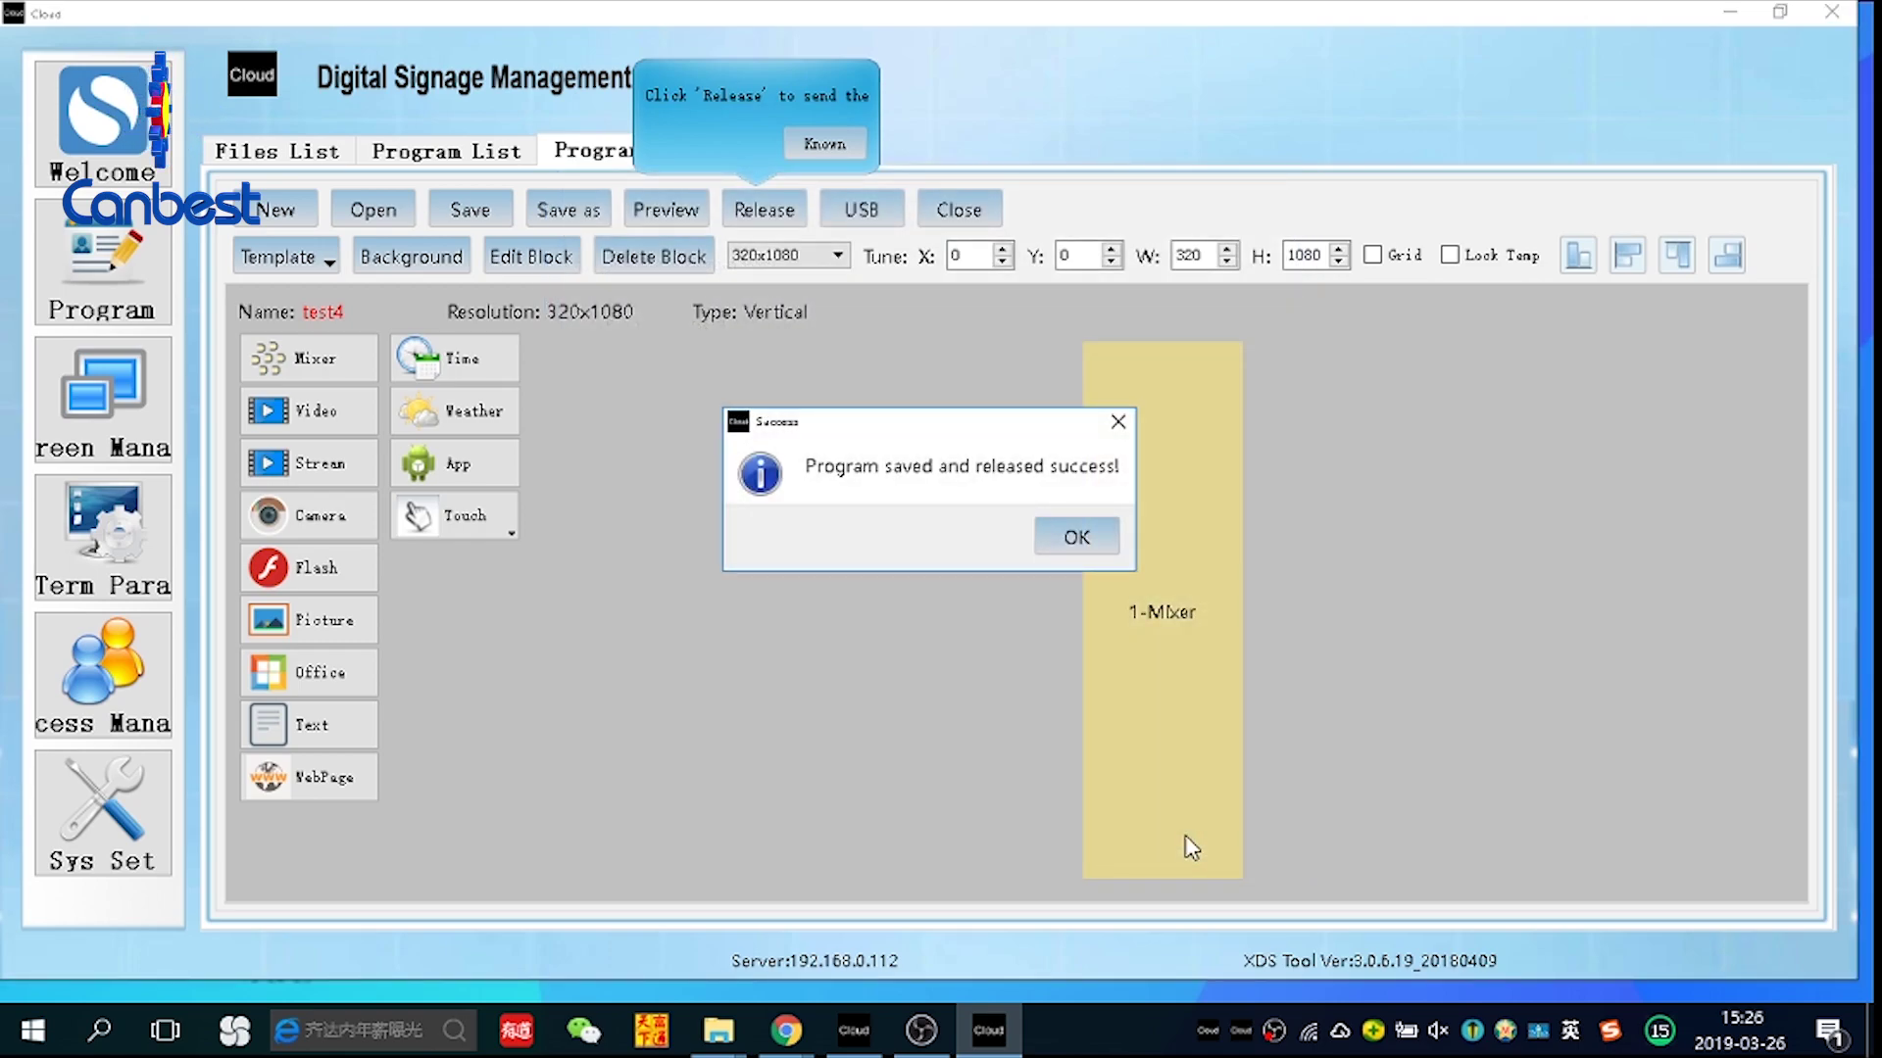
left_click(1095, 541)
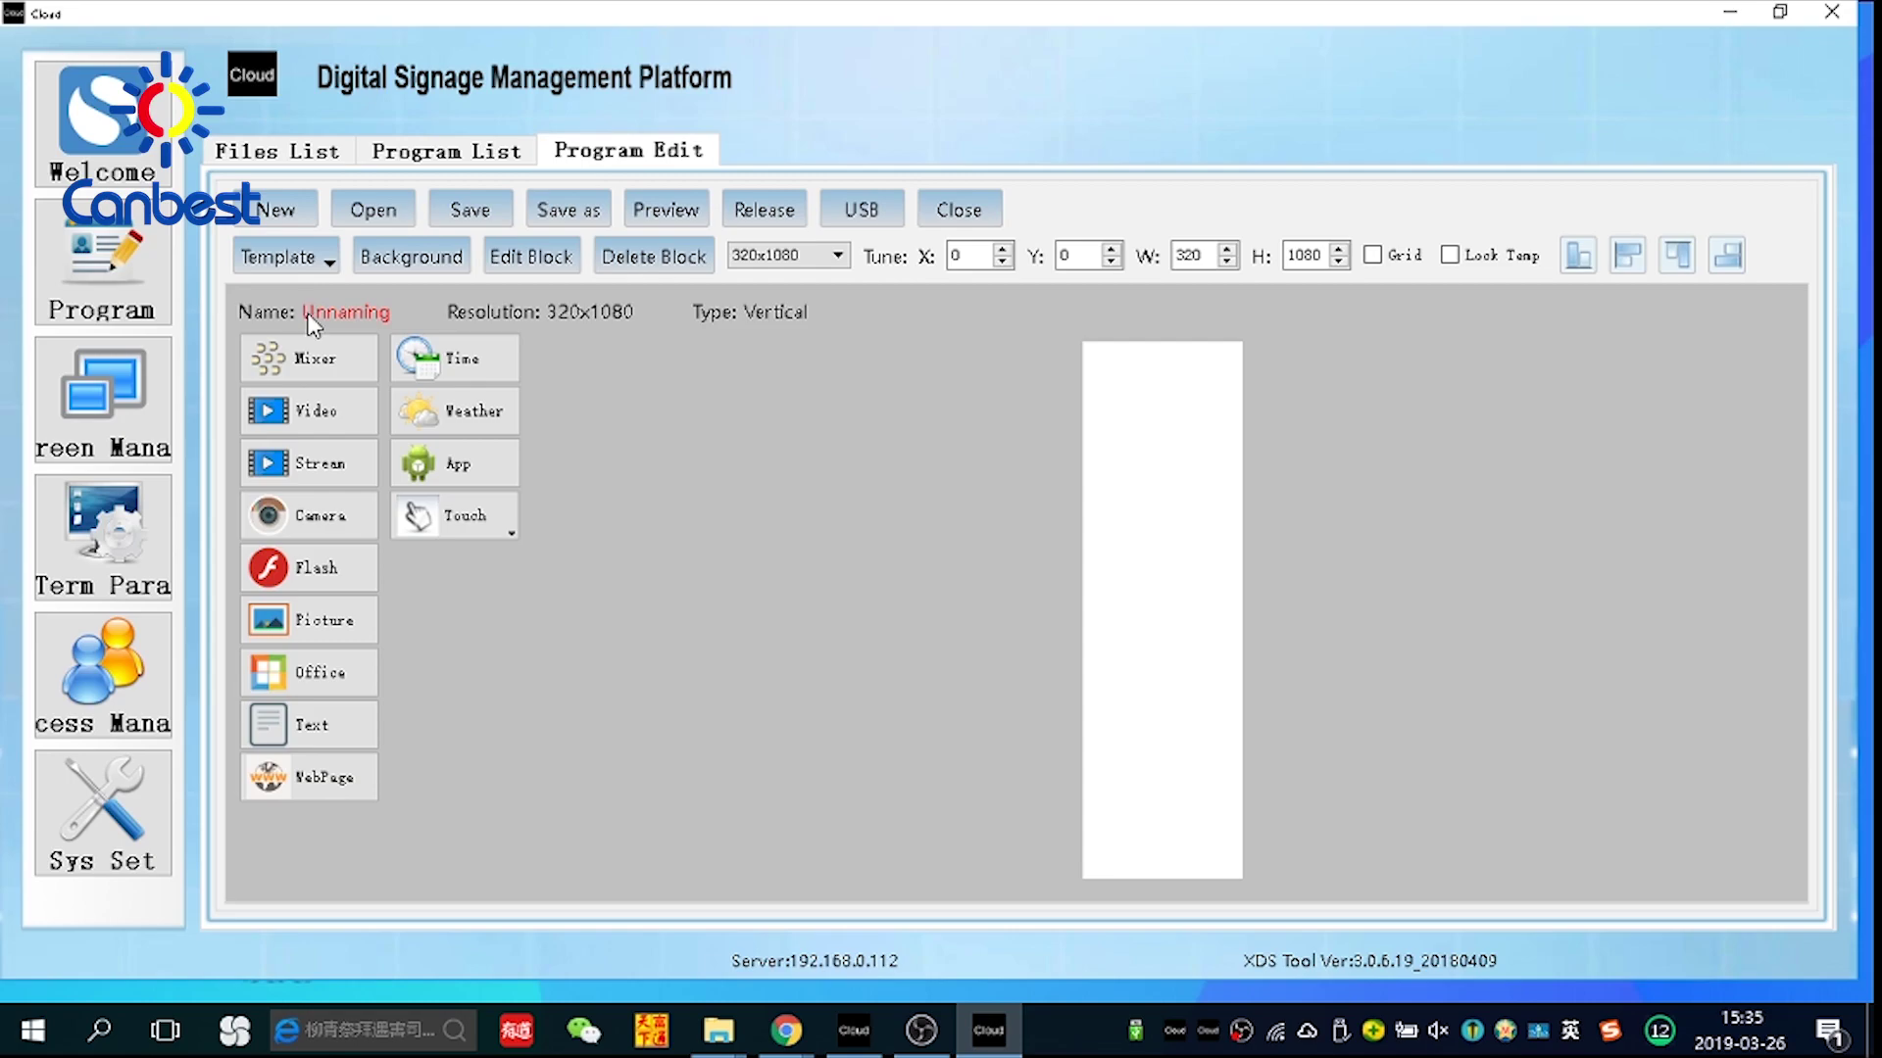
Add a full-screen Mixer block holding 饮料-logo.mp4 to the new program
left_click(308, 357)
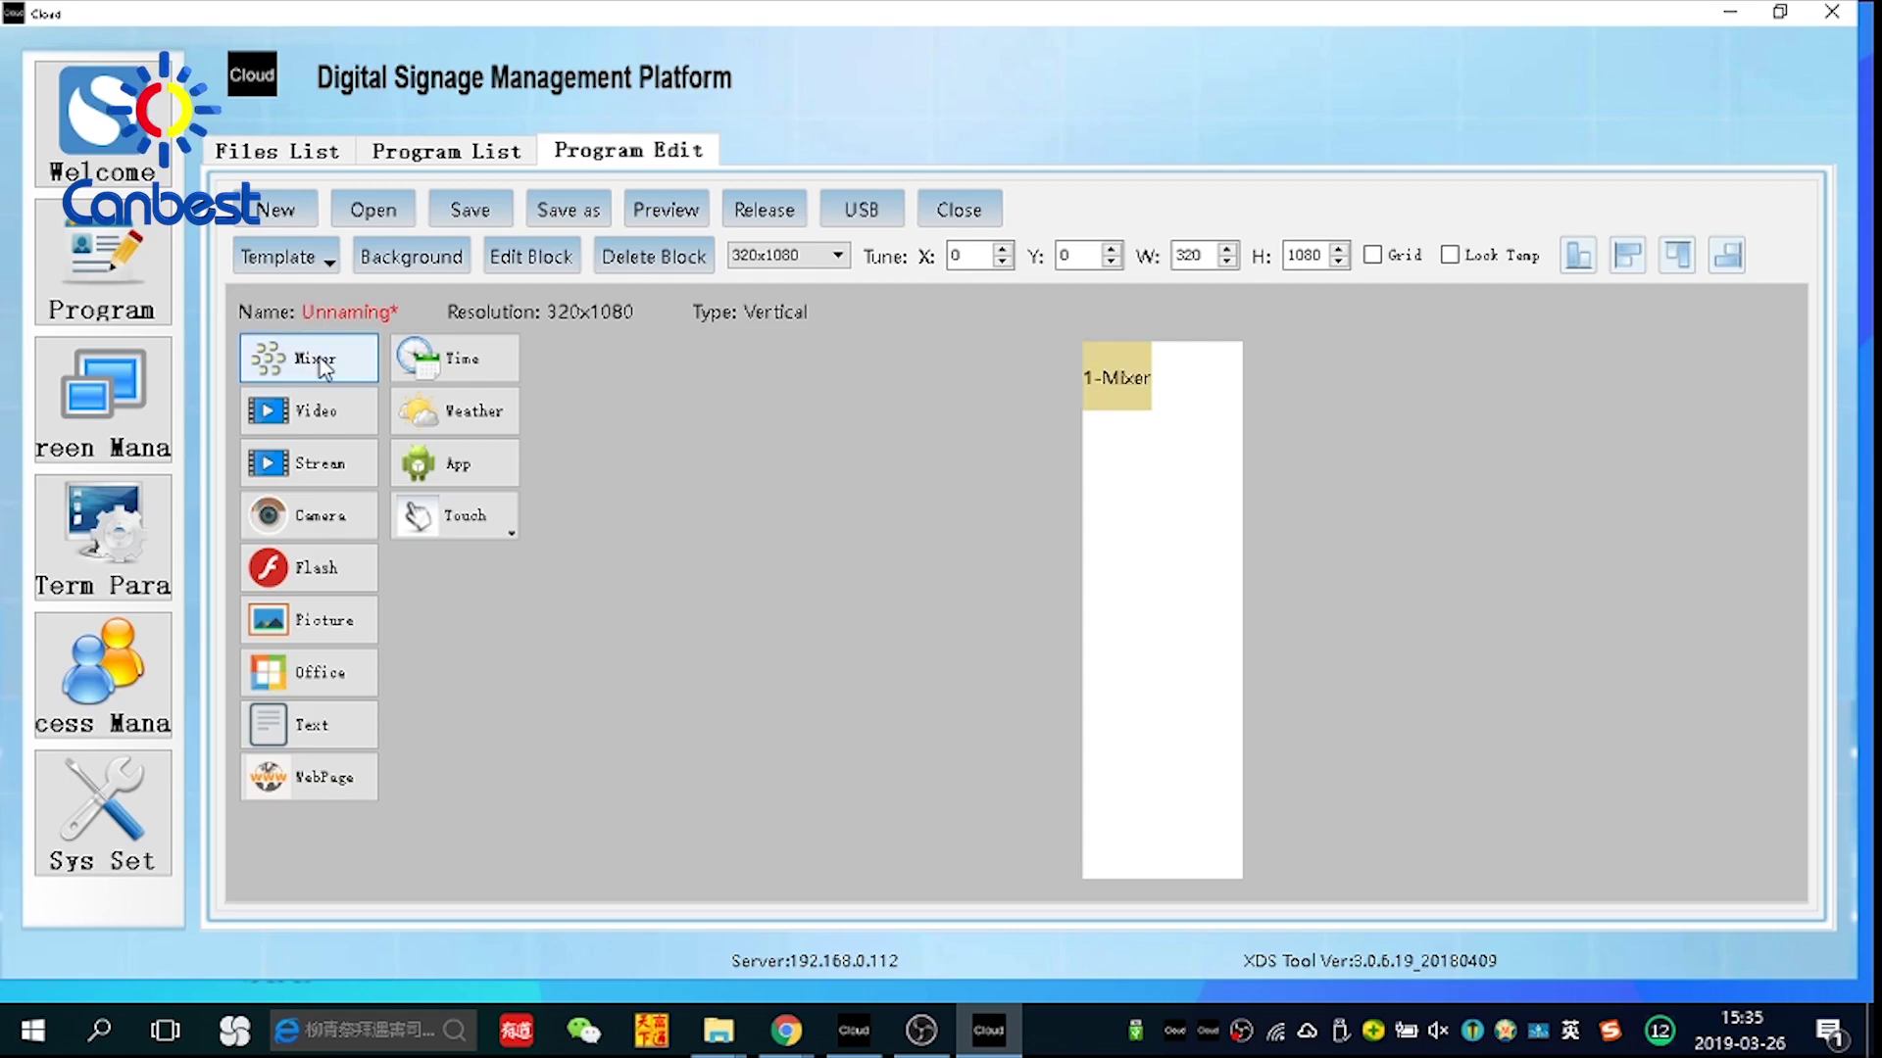
right_click(1117, 372)
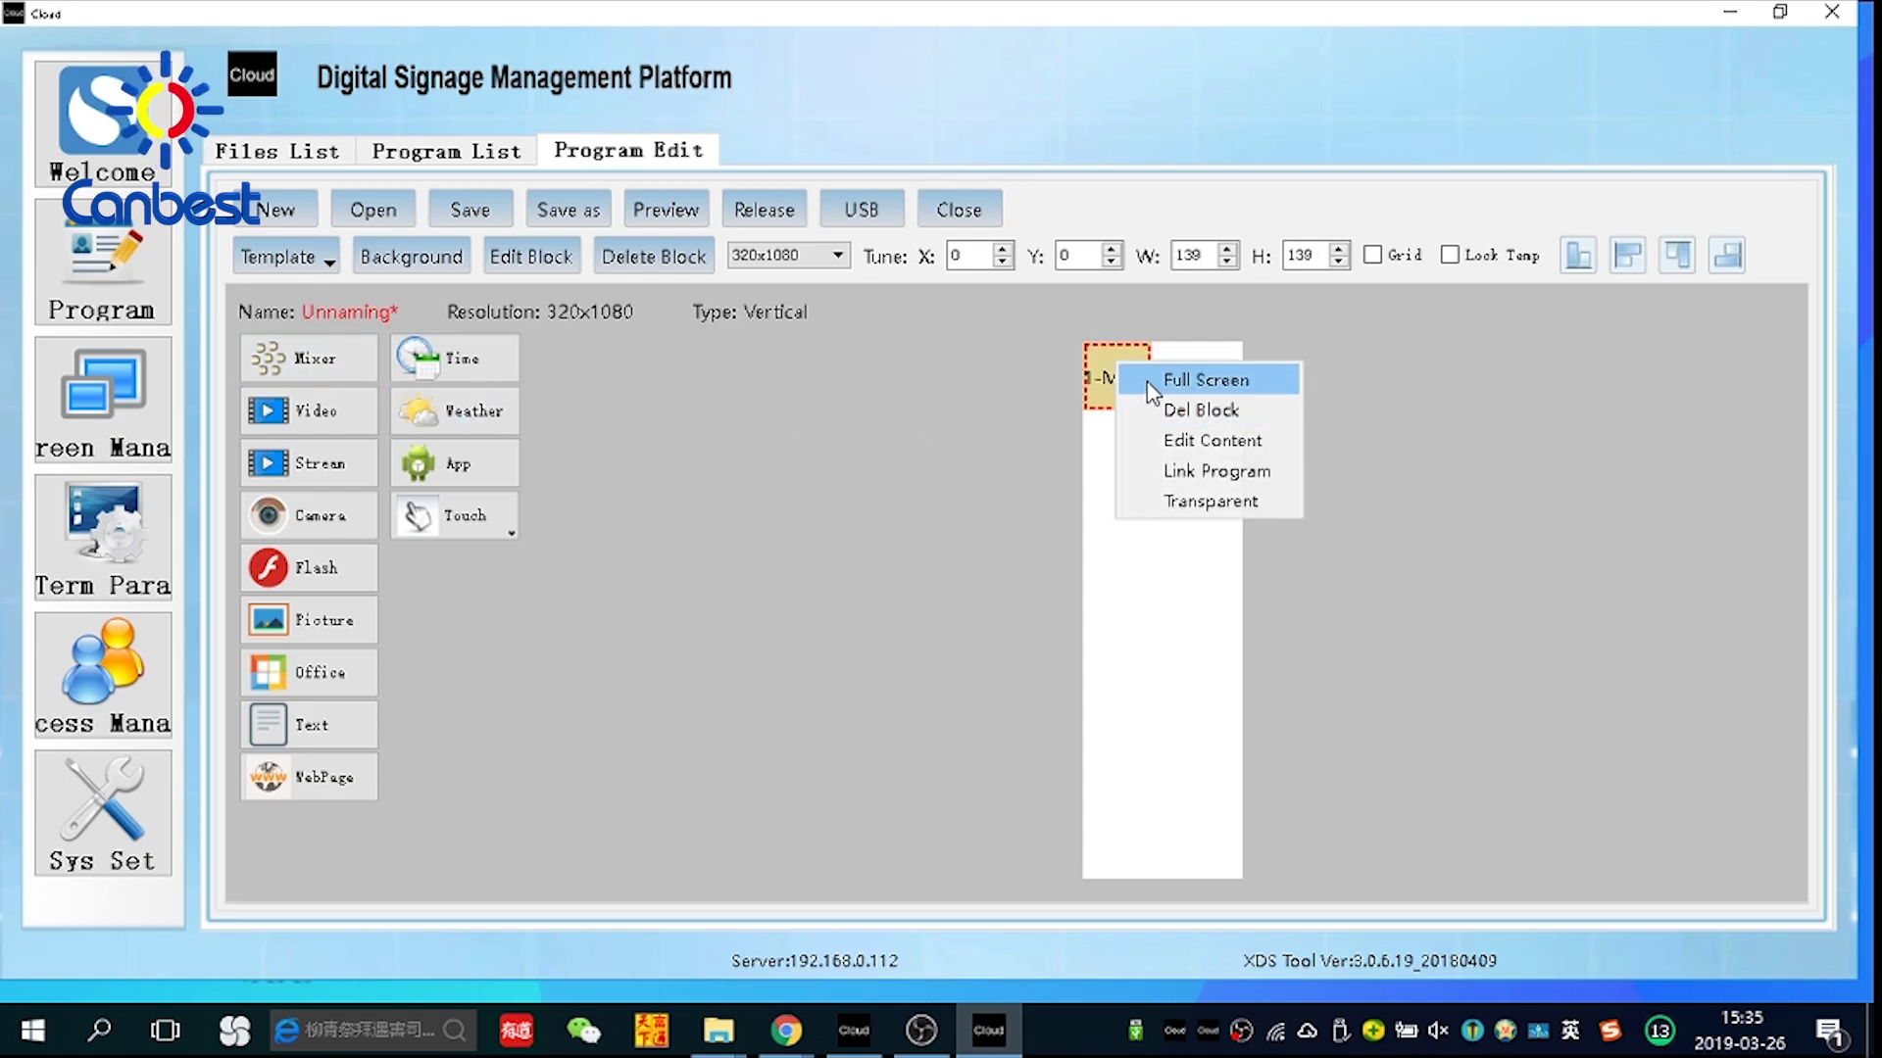
left_click(1132, 380)
double_click(1149, 458)
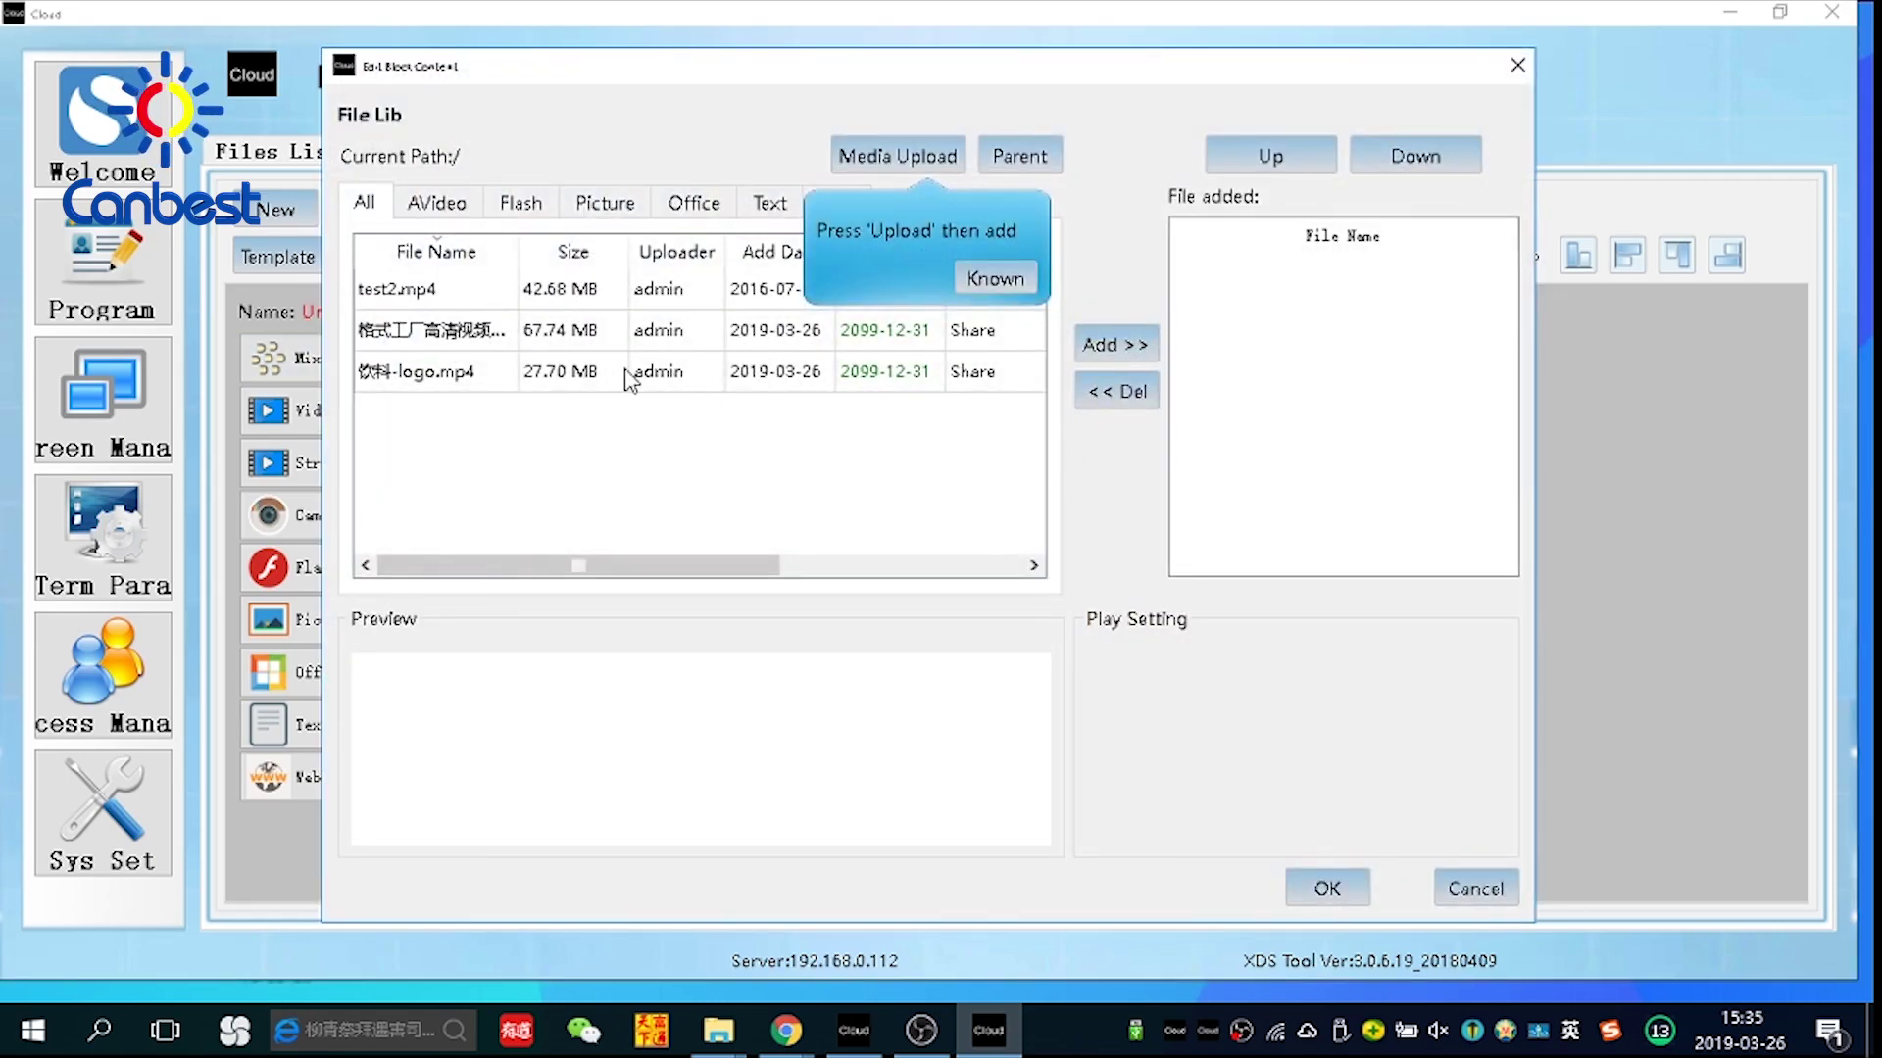
left_click(431, 375)
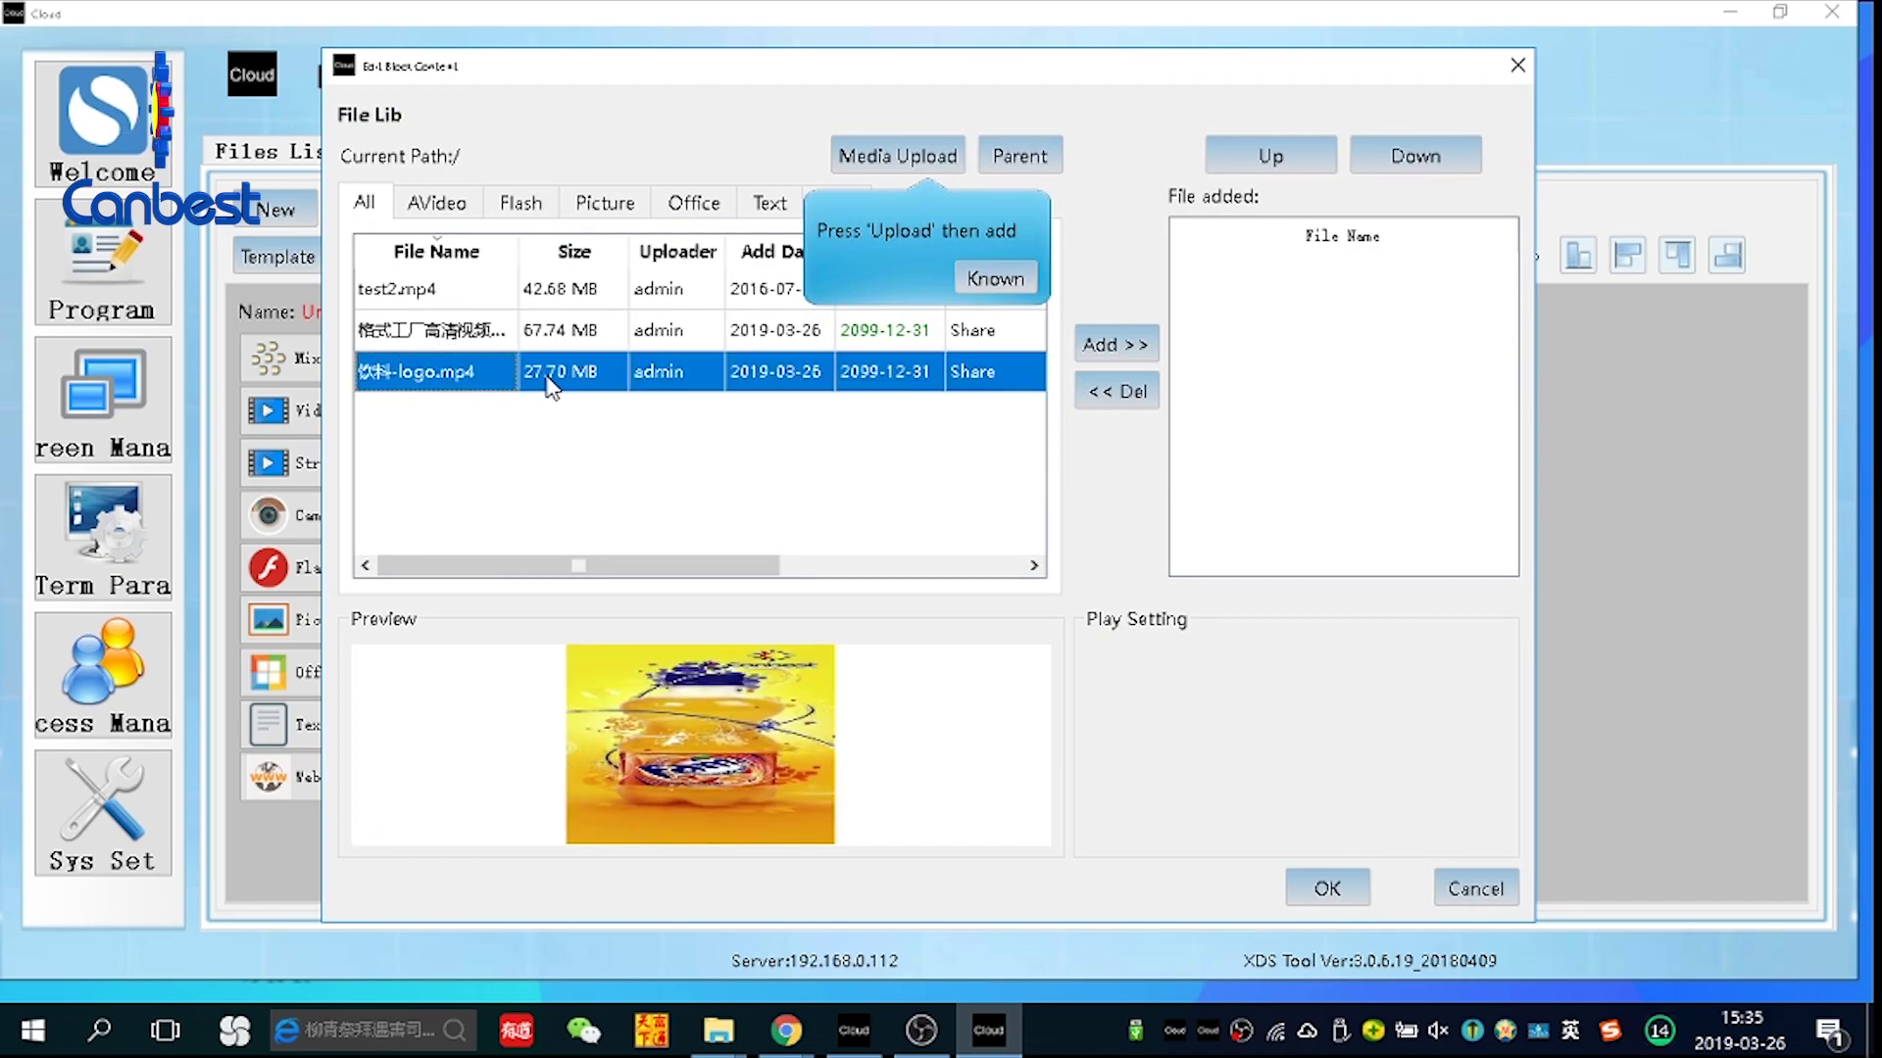
left_click(1103, 344)
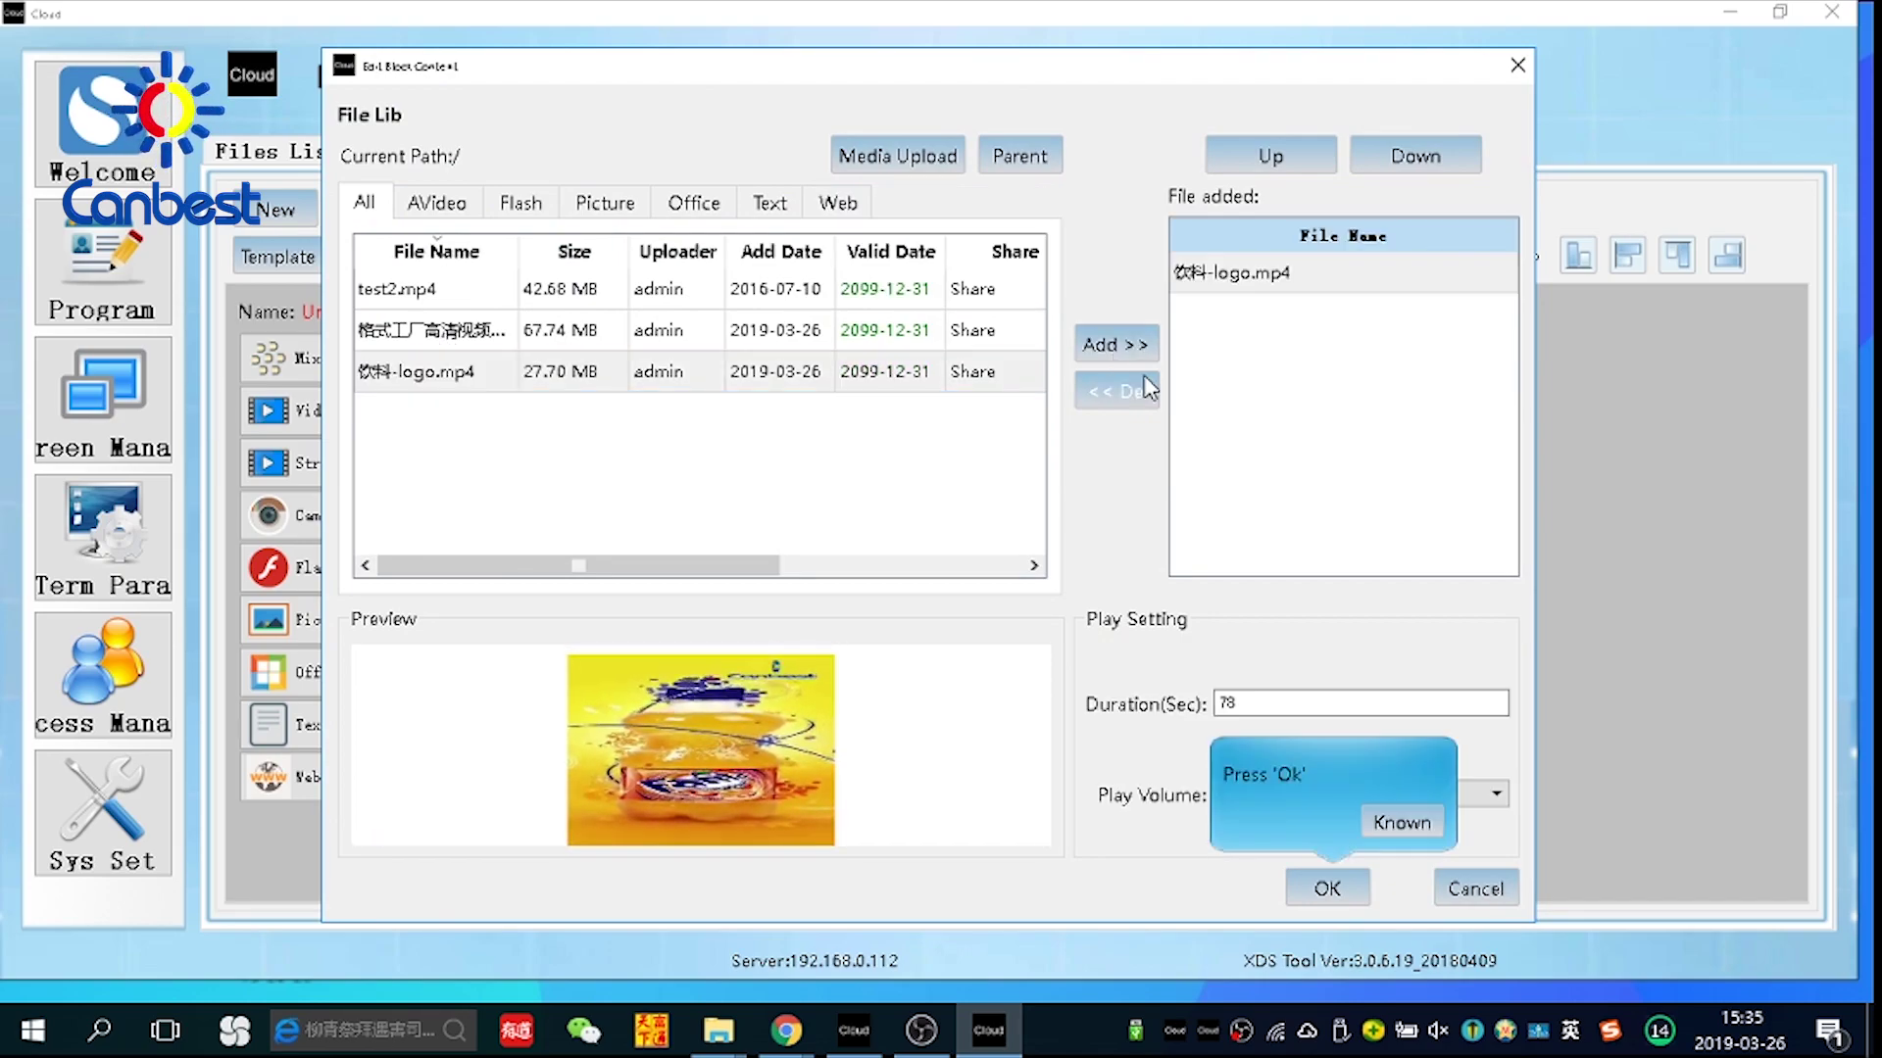
left_click(1329, 889)
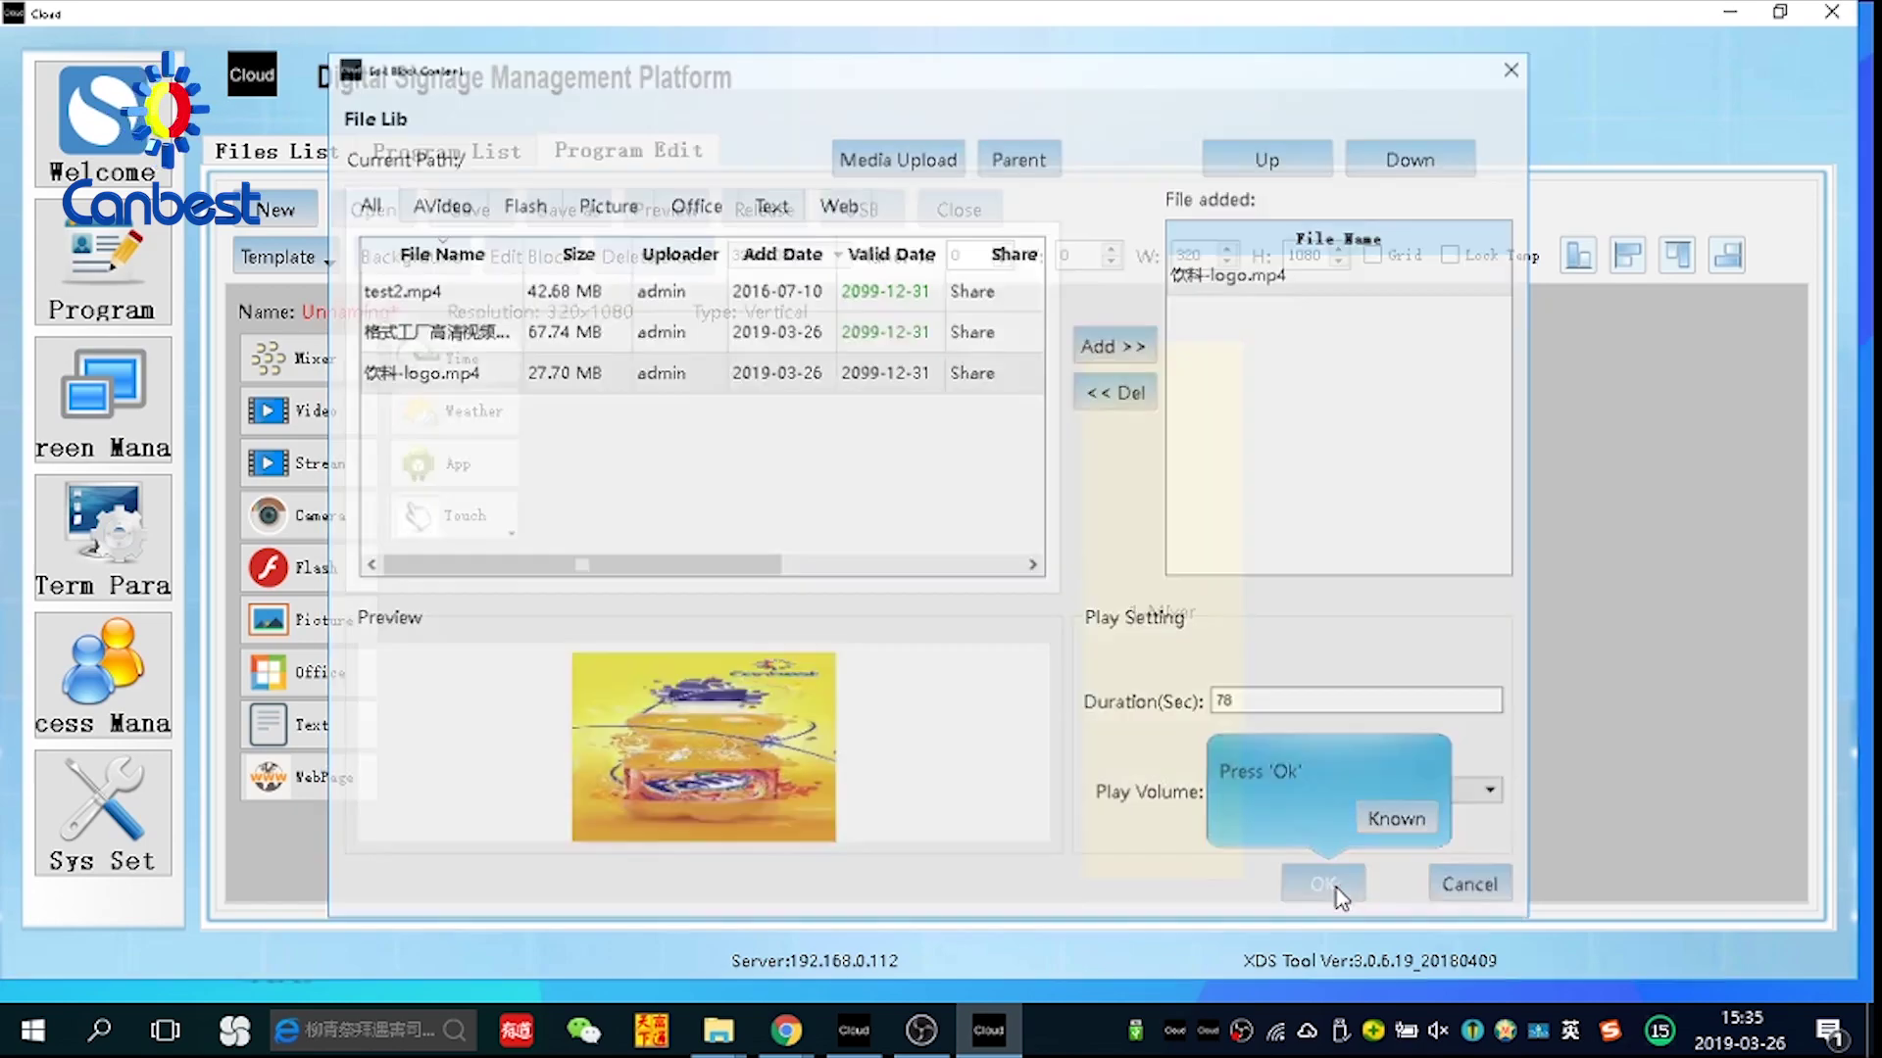
left_click(462, 211)
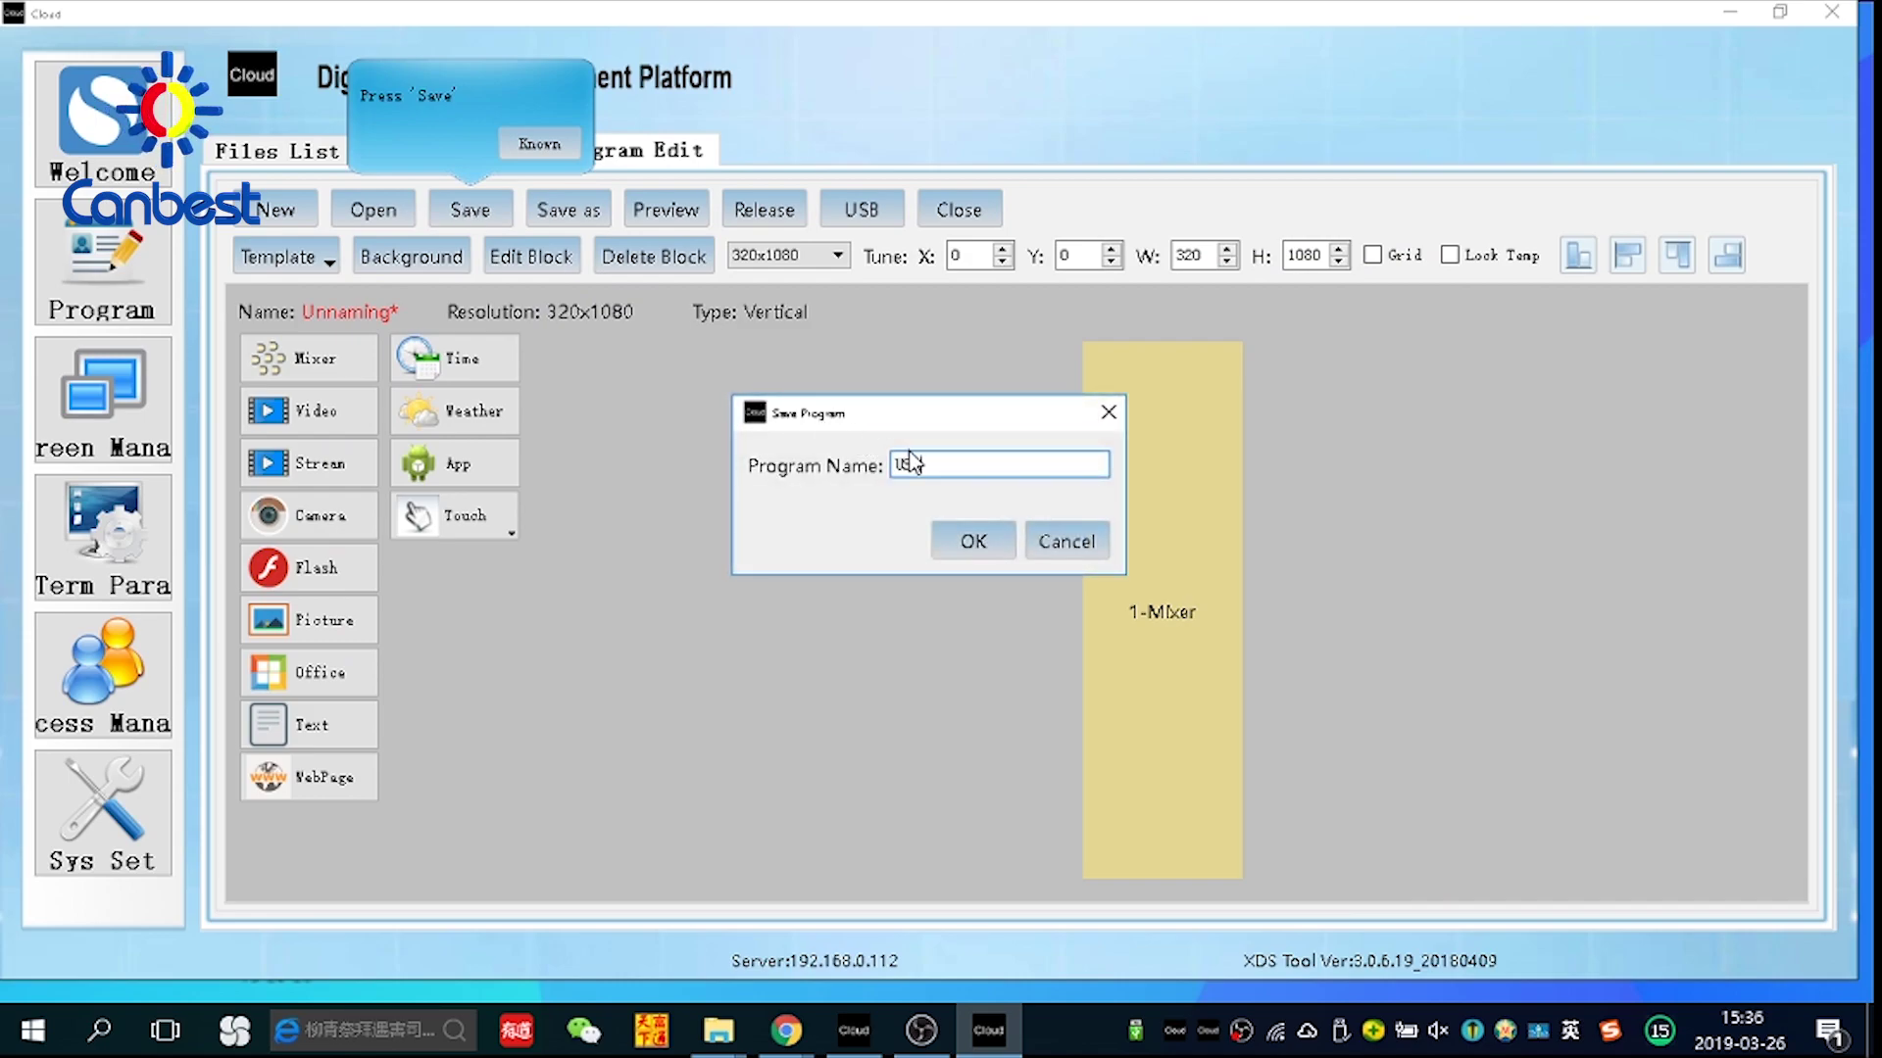
Name the program USB and save it
type("USB")
left_click(980, 551)
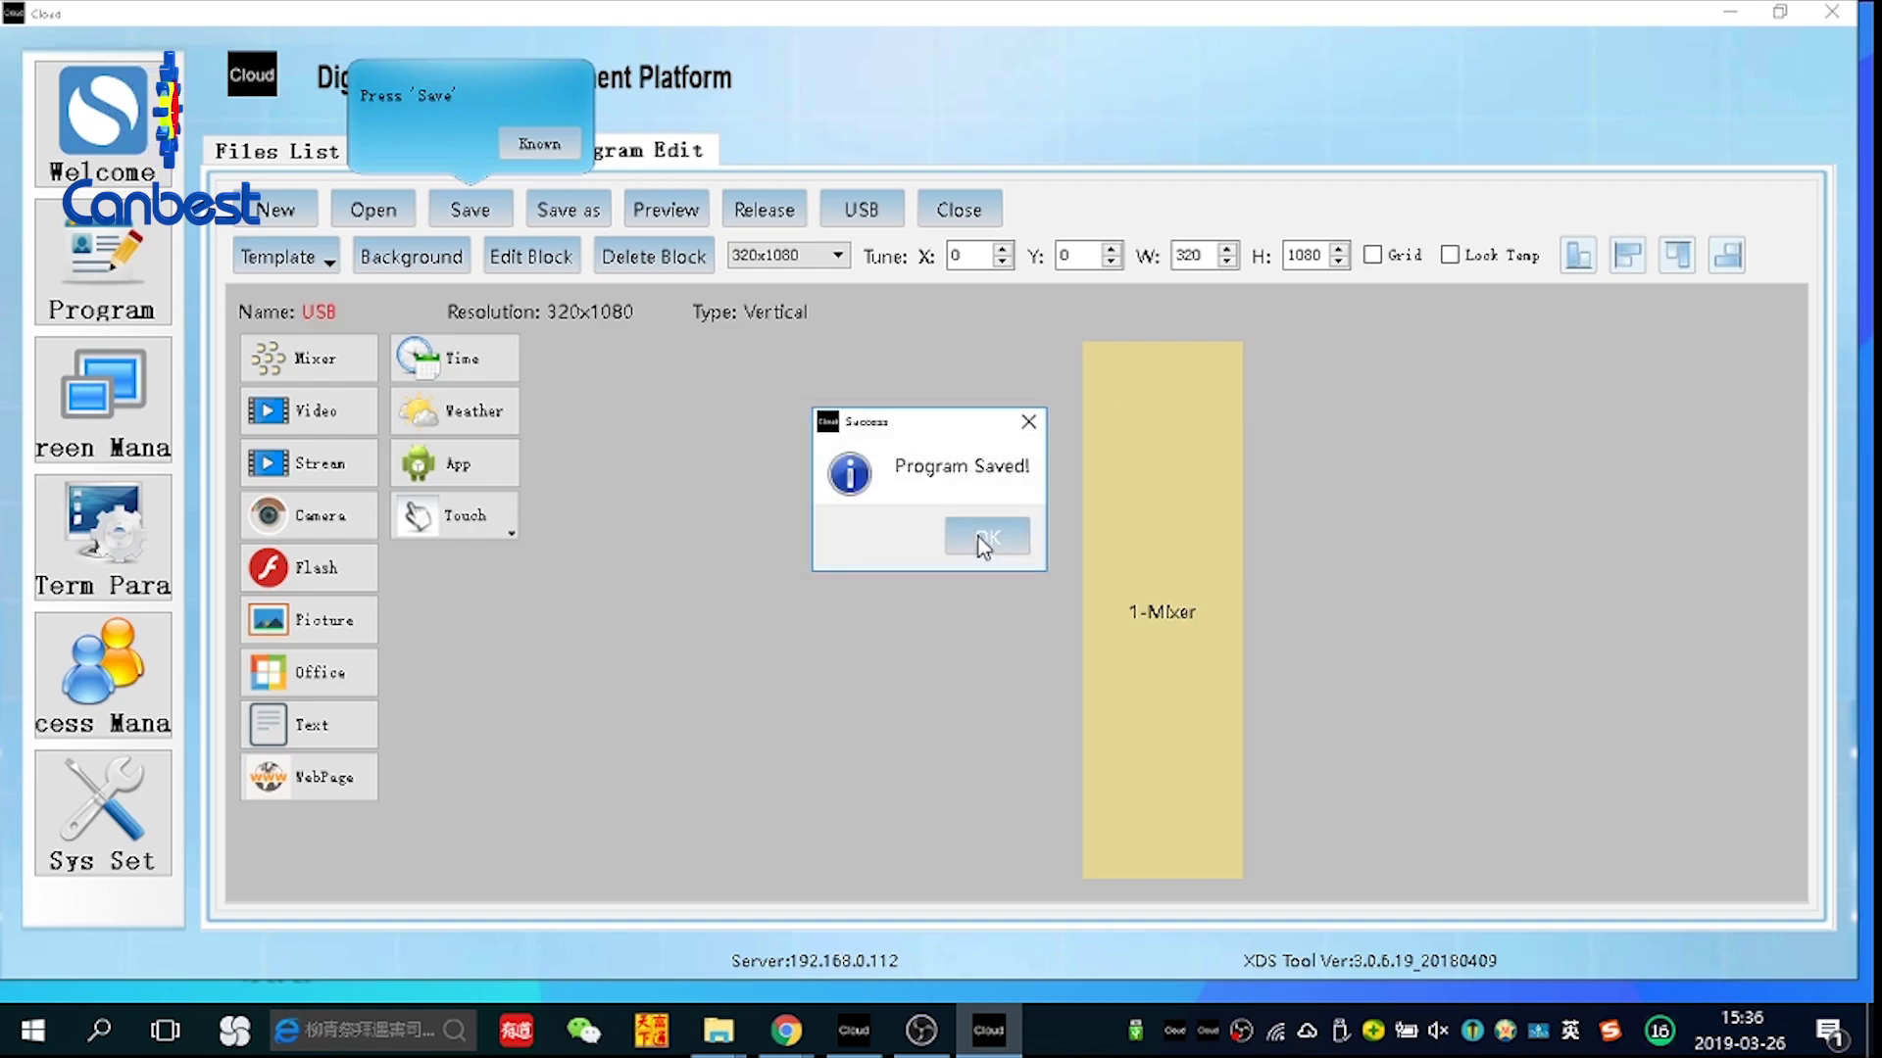
left_click(983, 542)
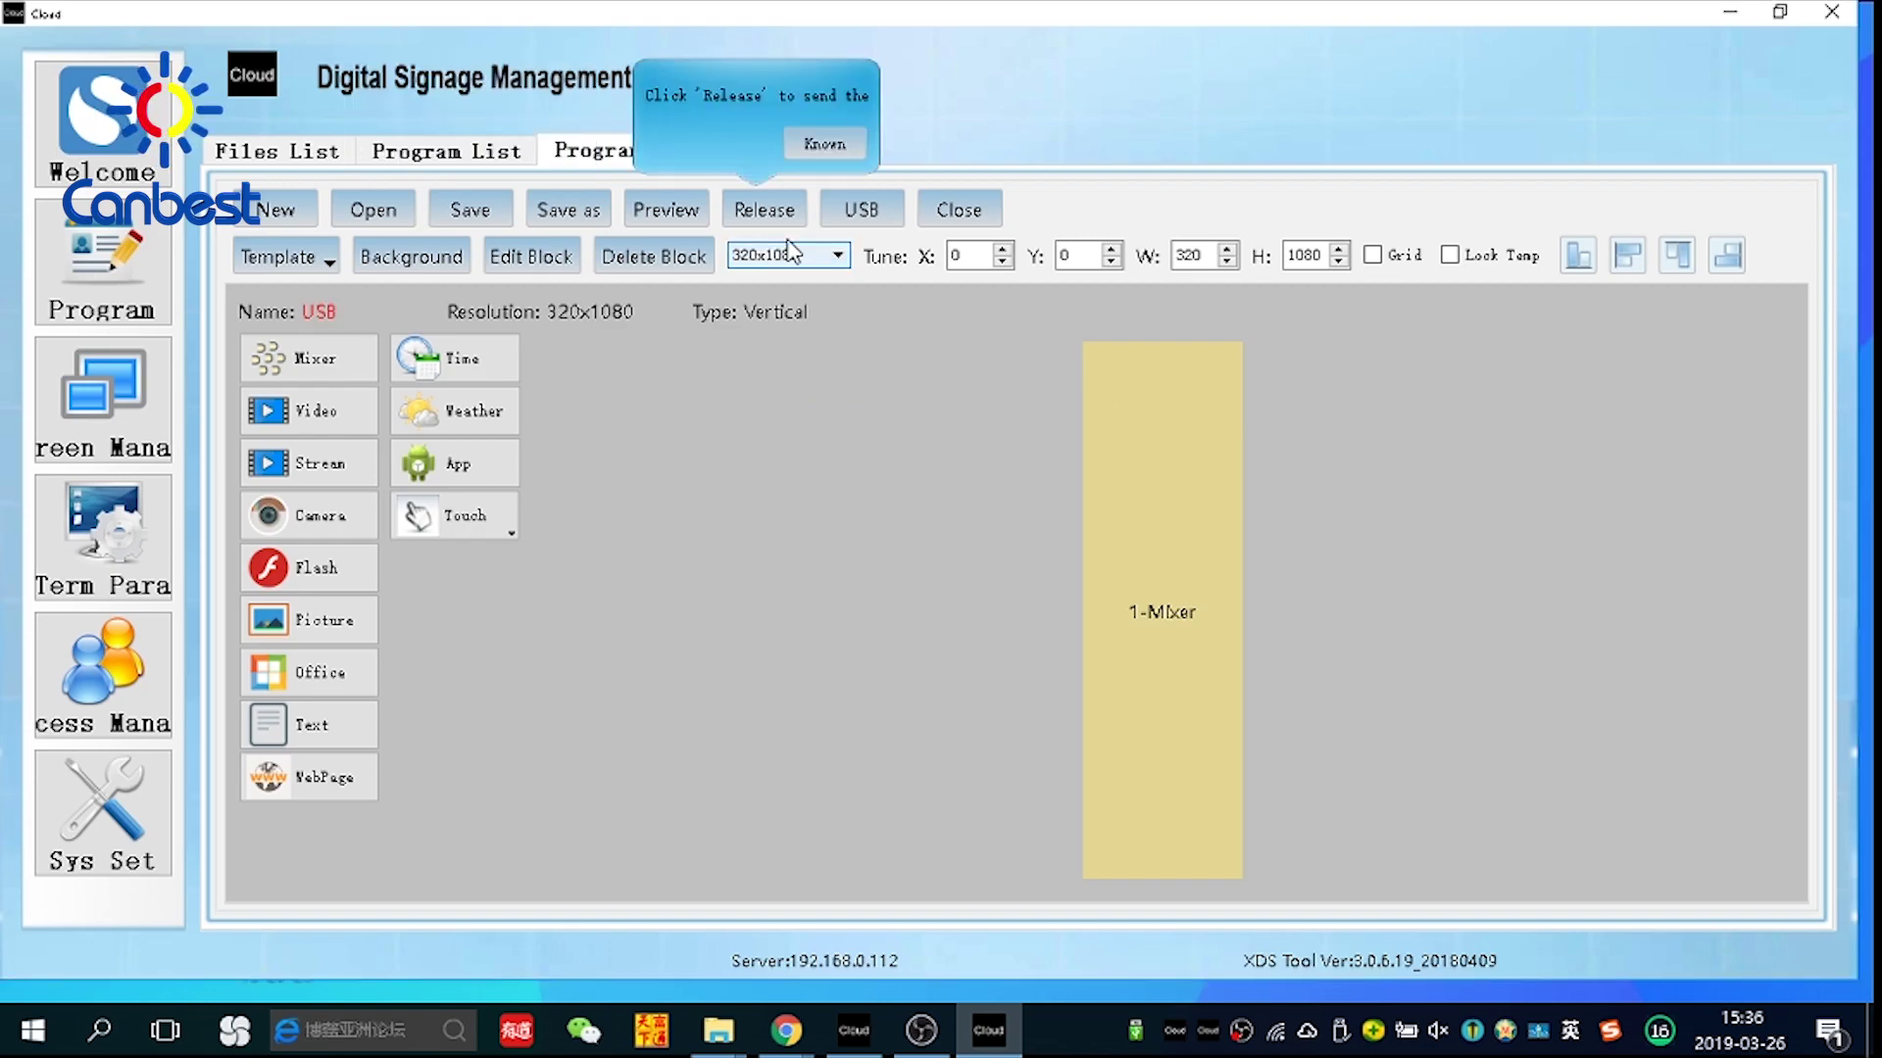
Set up a USB export of the program with default dates, targeting the U盘 (E:) drive
left_click(855, 213)
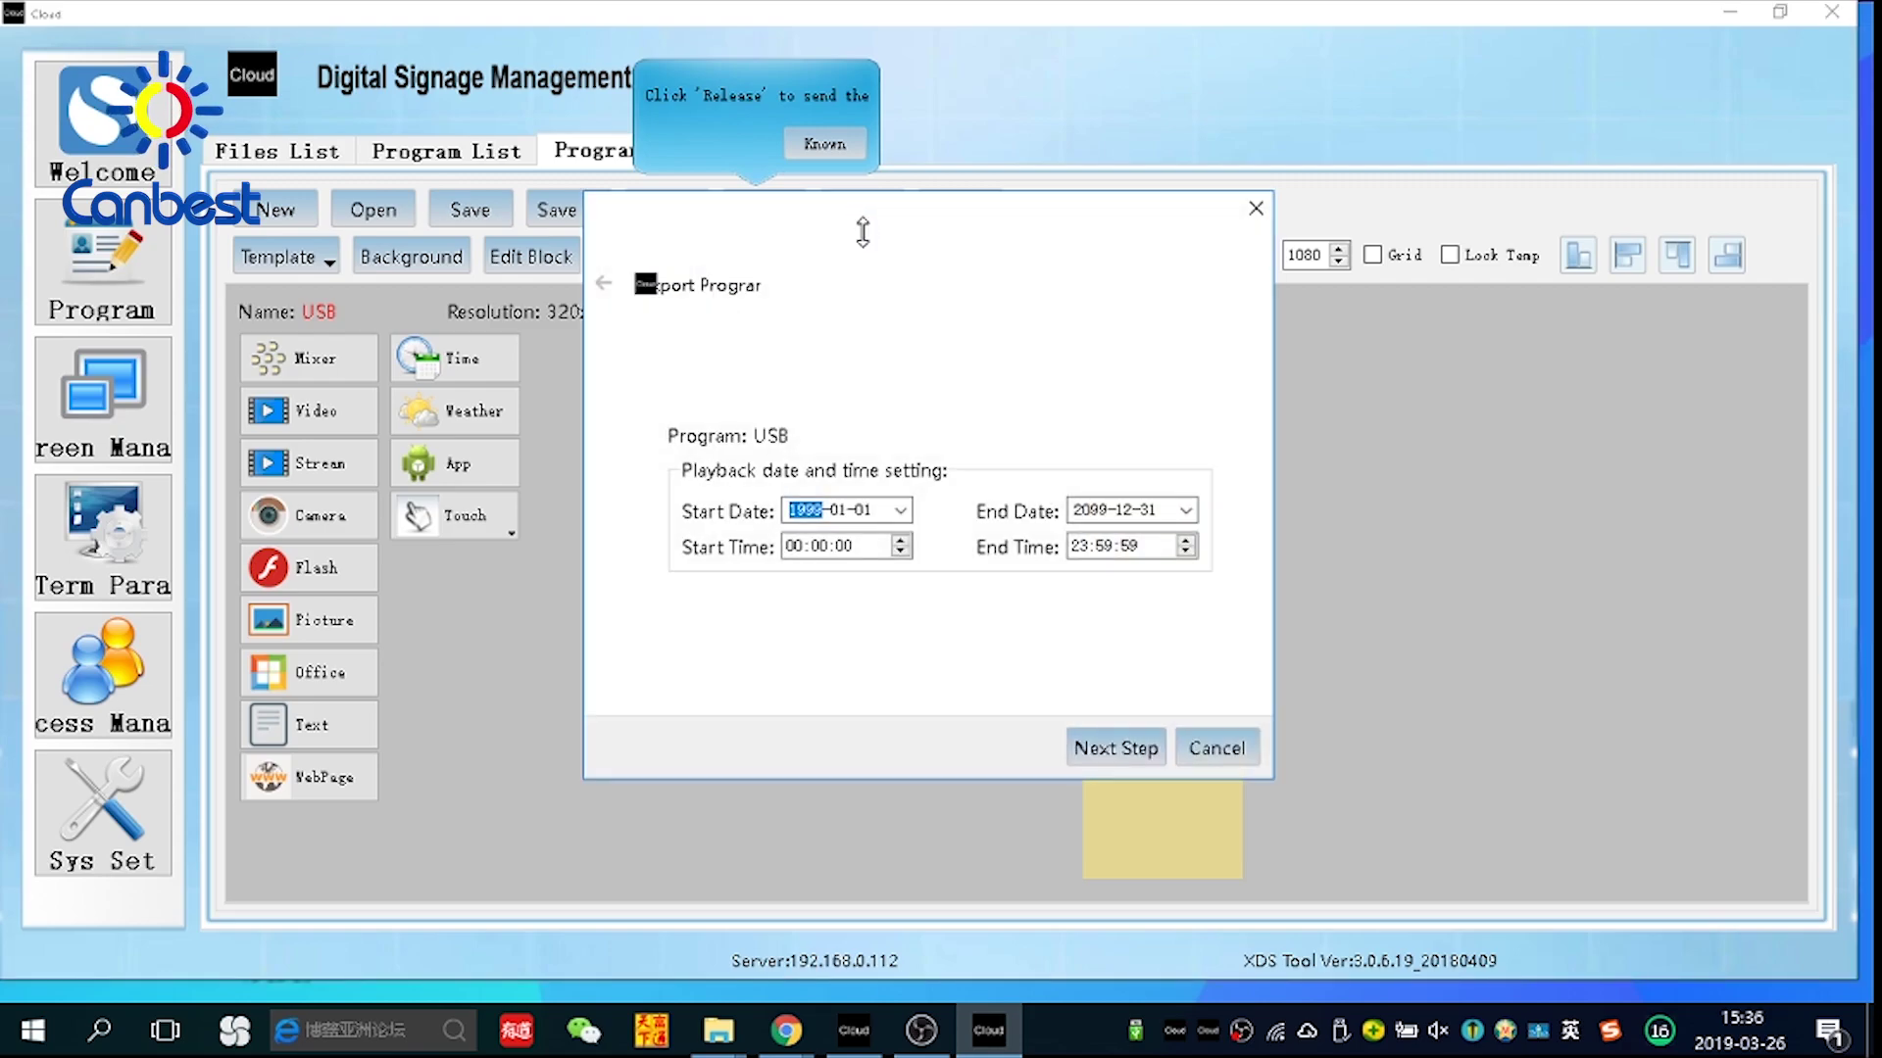
left_click(1127, 749)
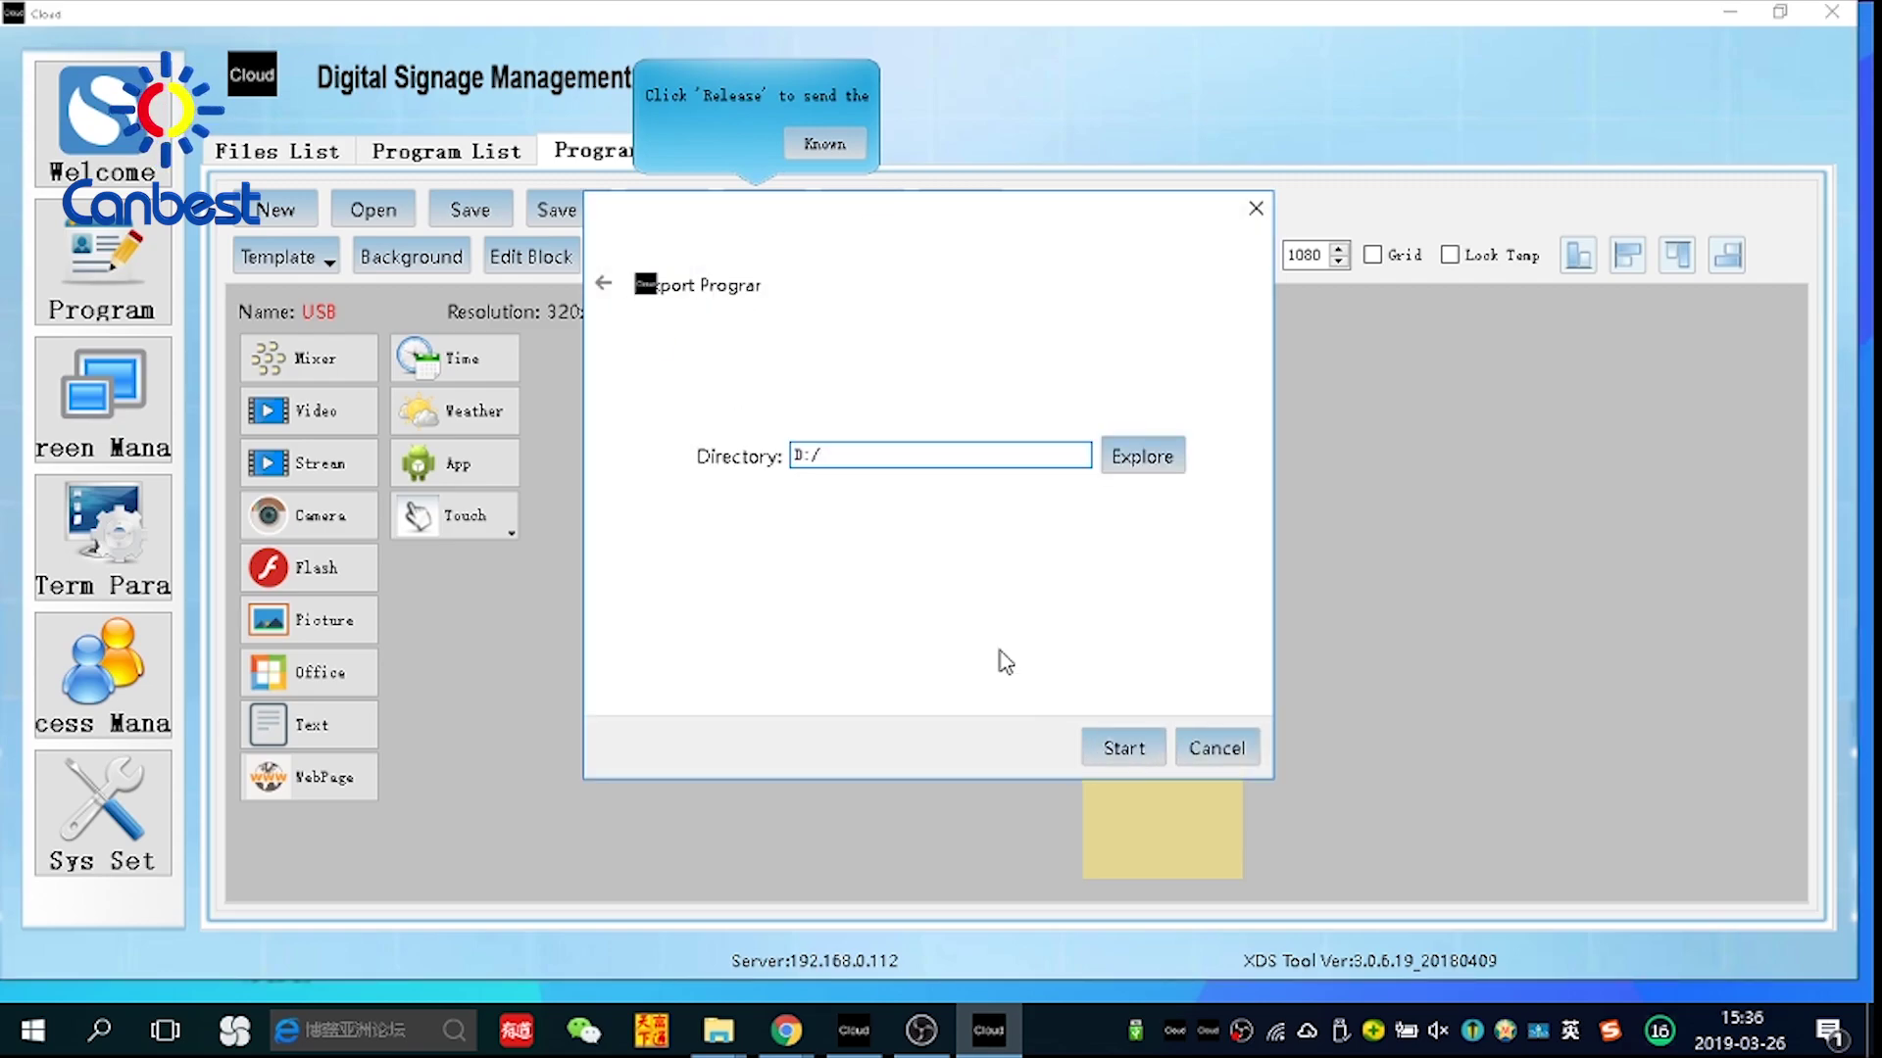
left_click(1115, 459)
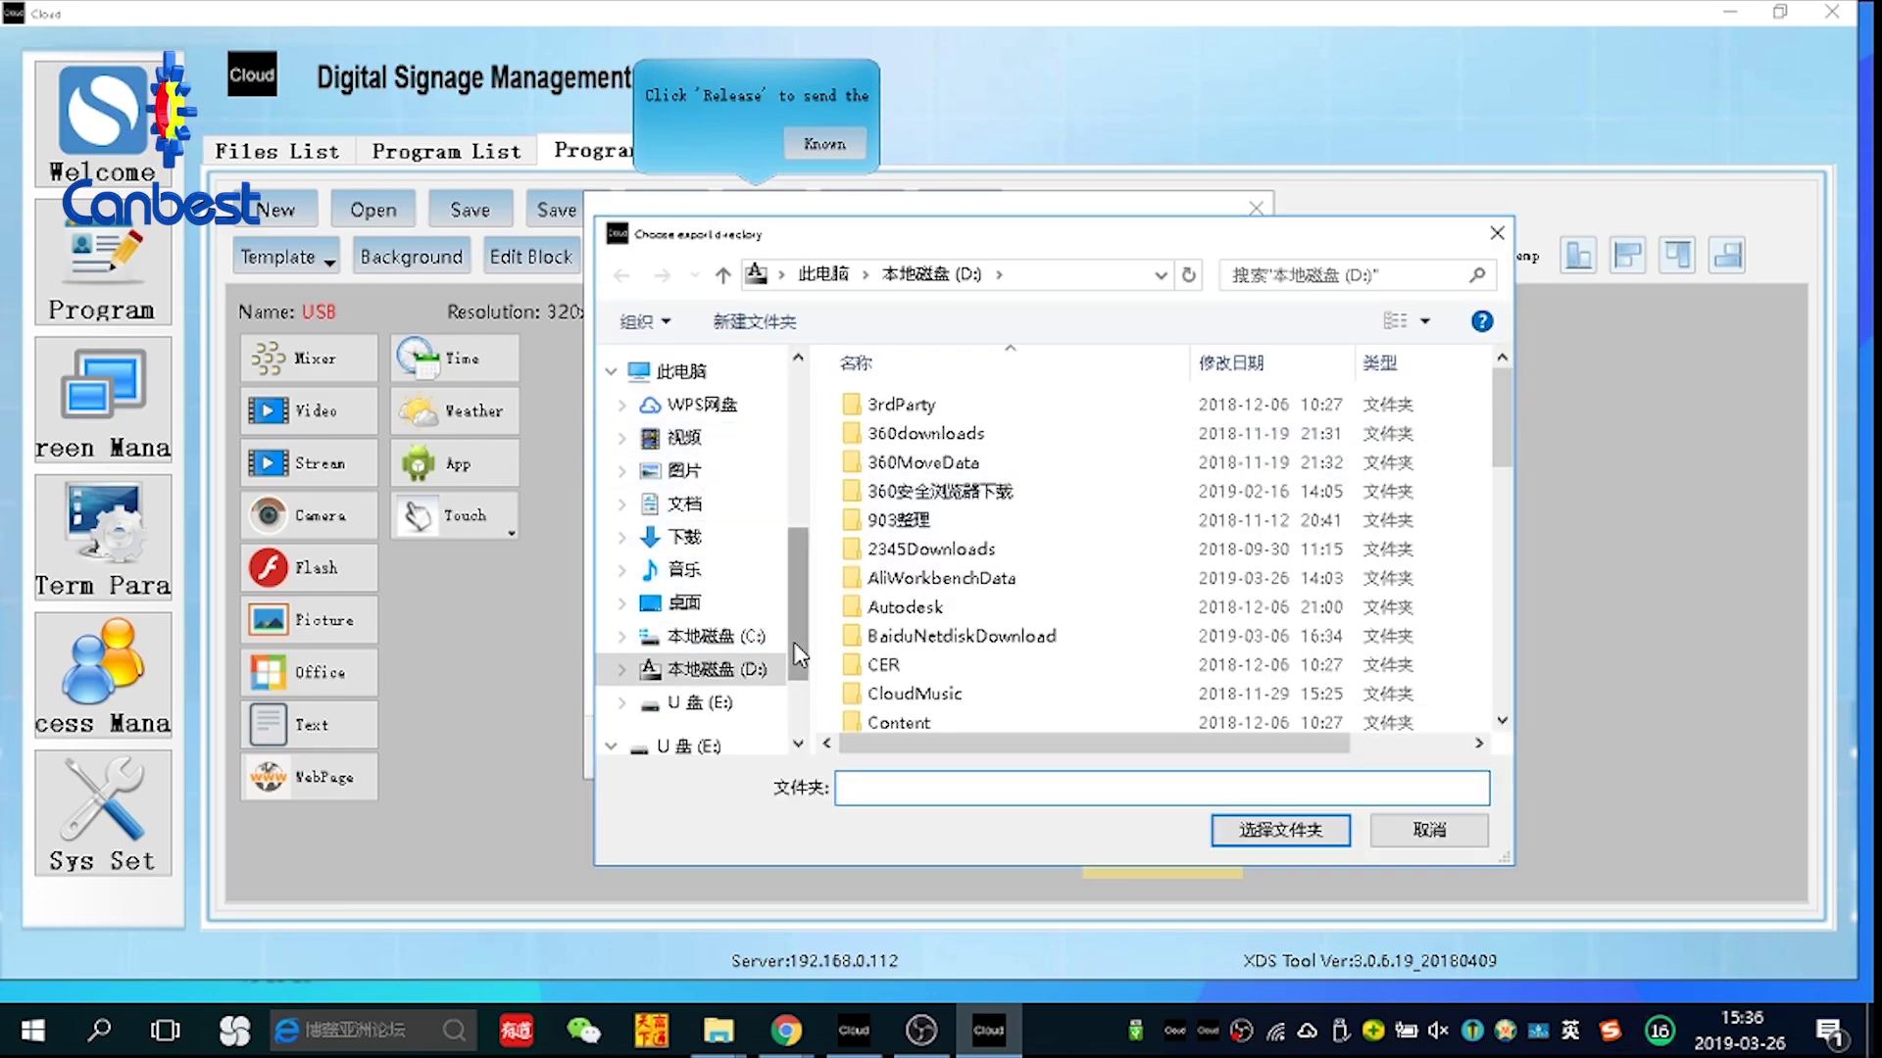
scroll(799, 655, "down", 1)
left_click(700, 625)
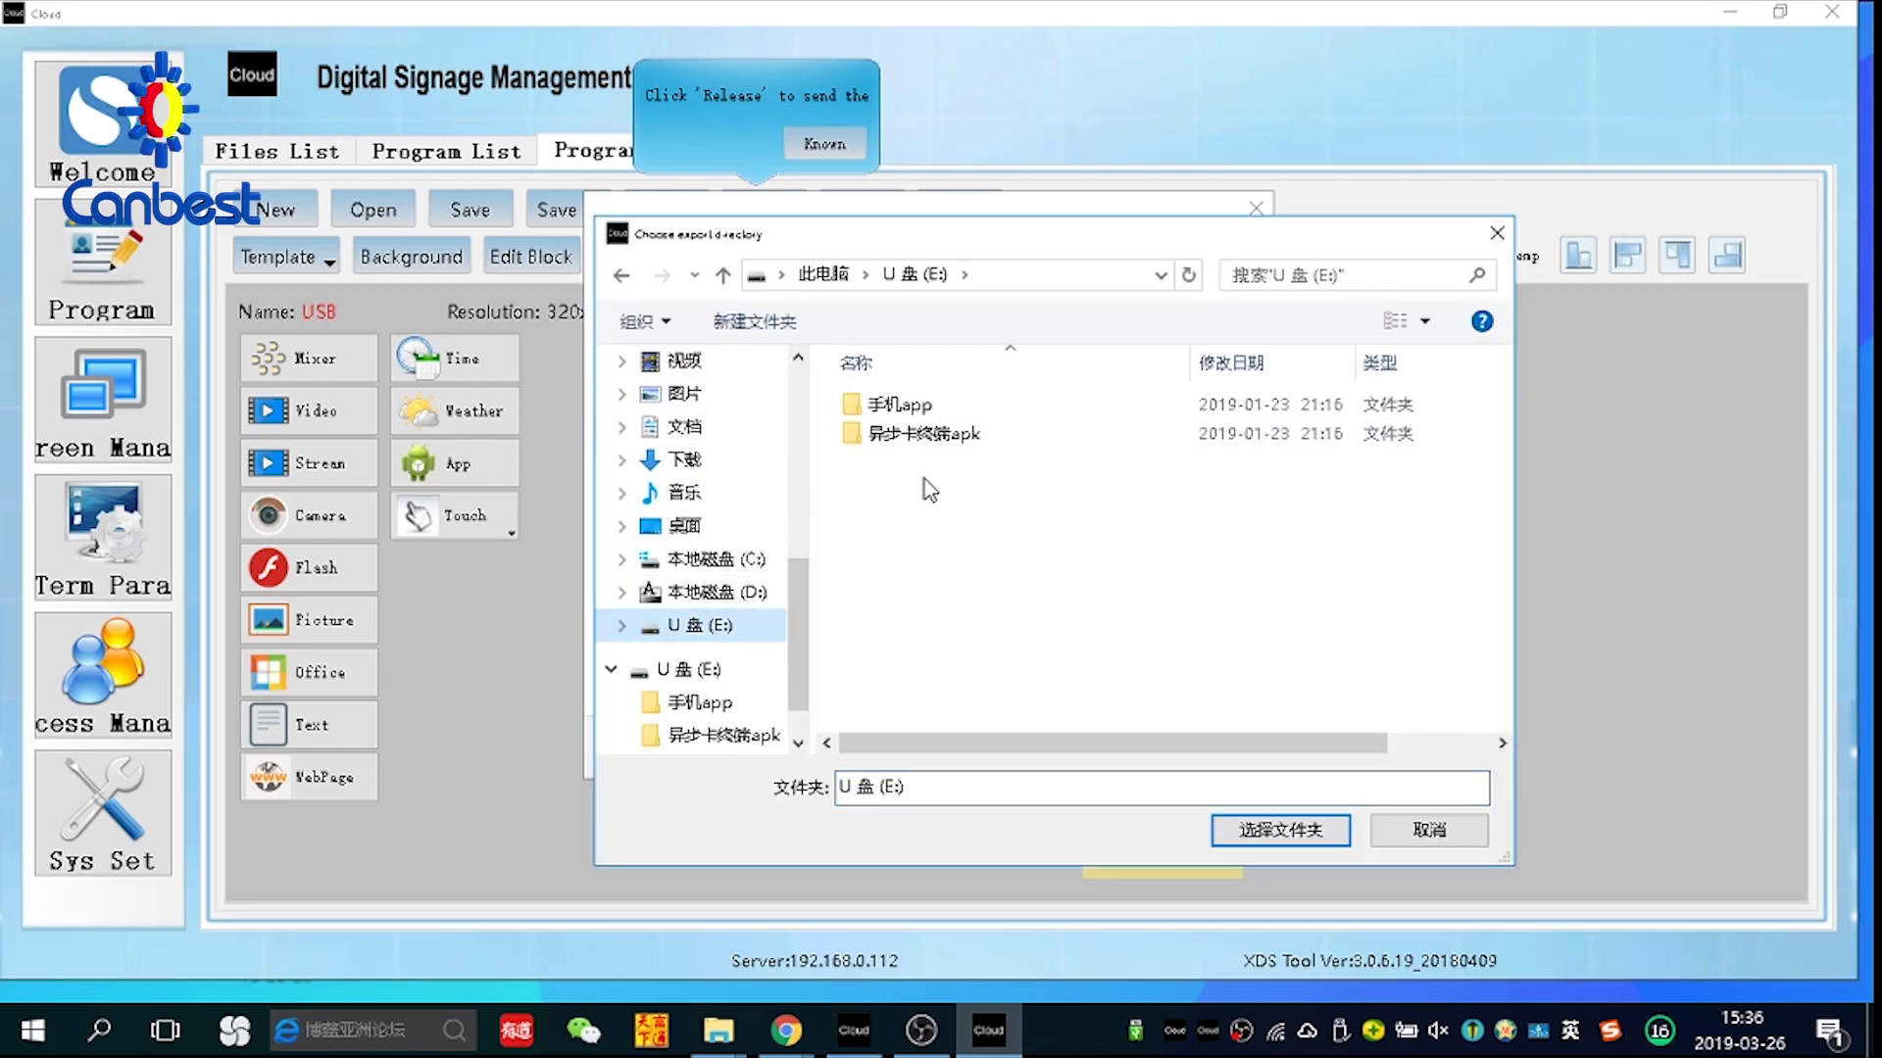
left_click(1262, 829)
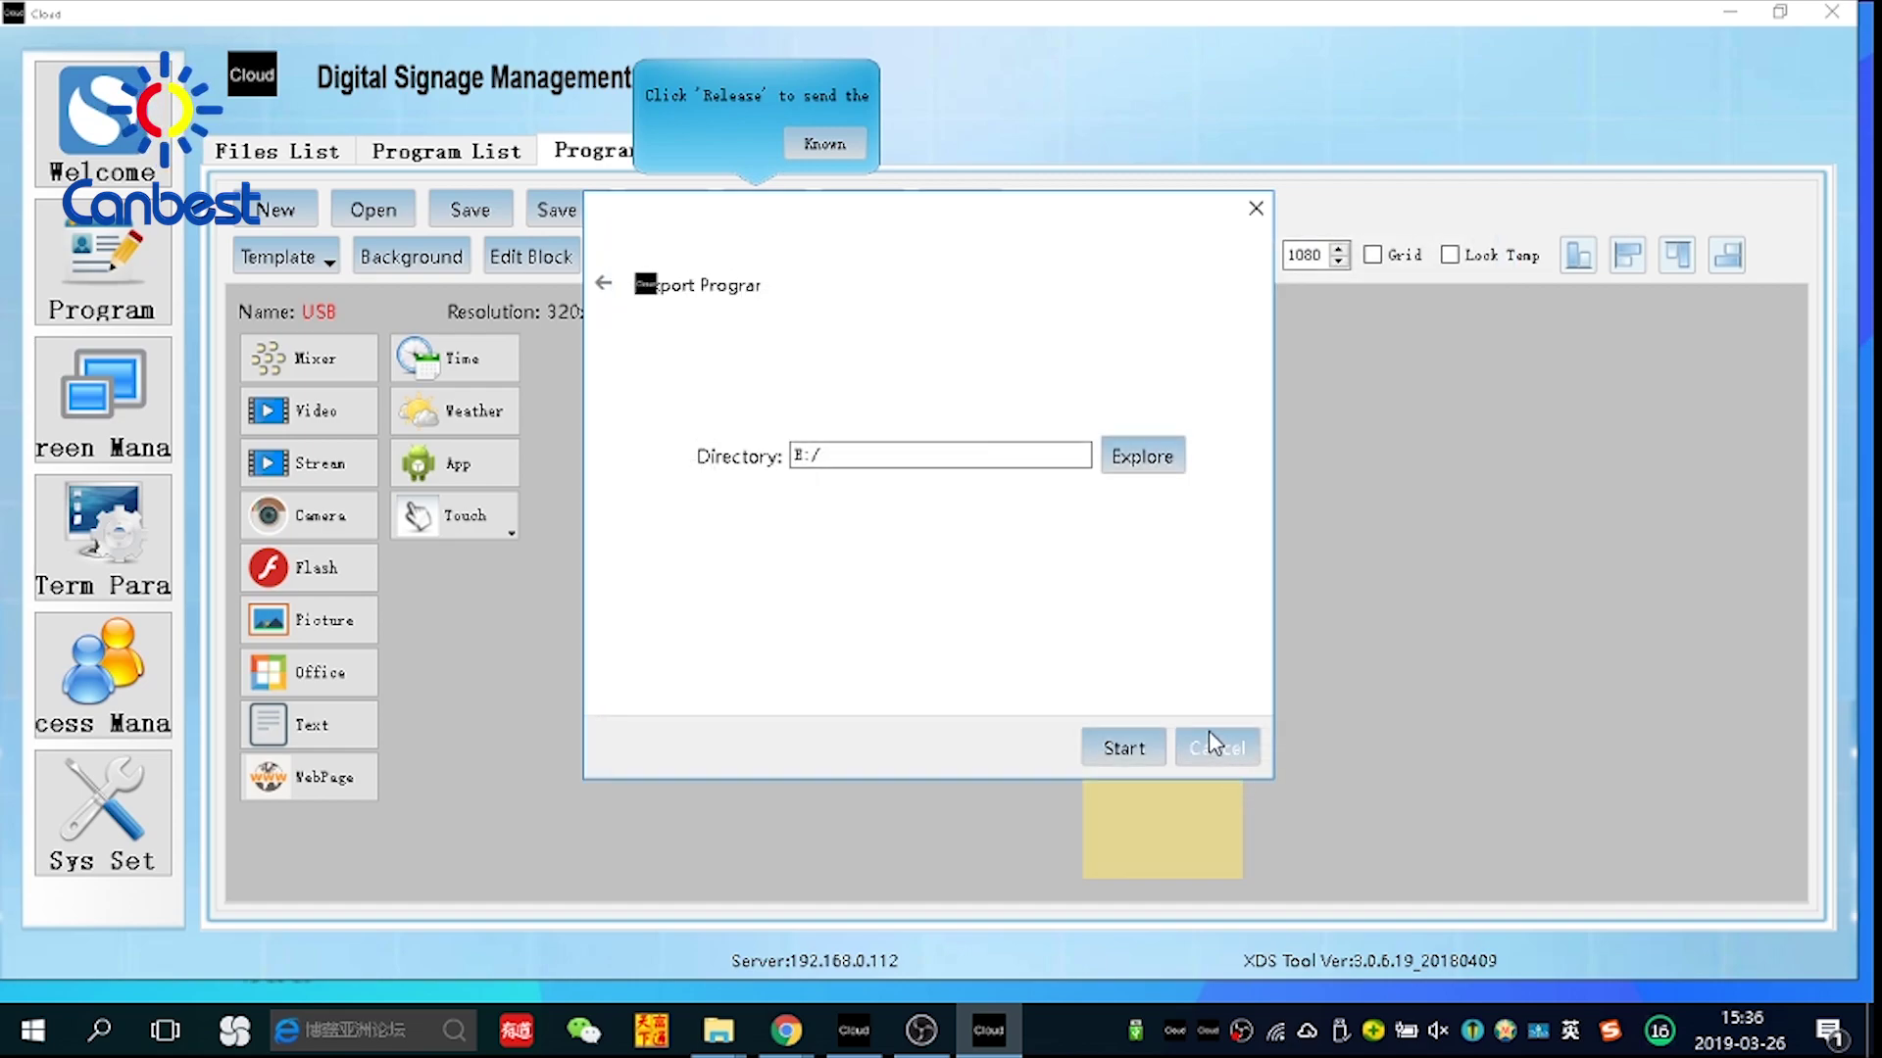
Export the USB program to E:/ and close the export once it reports success
left_click(1129, 756)
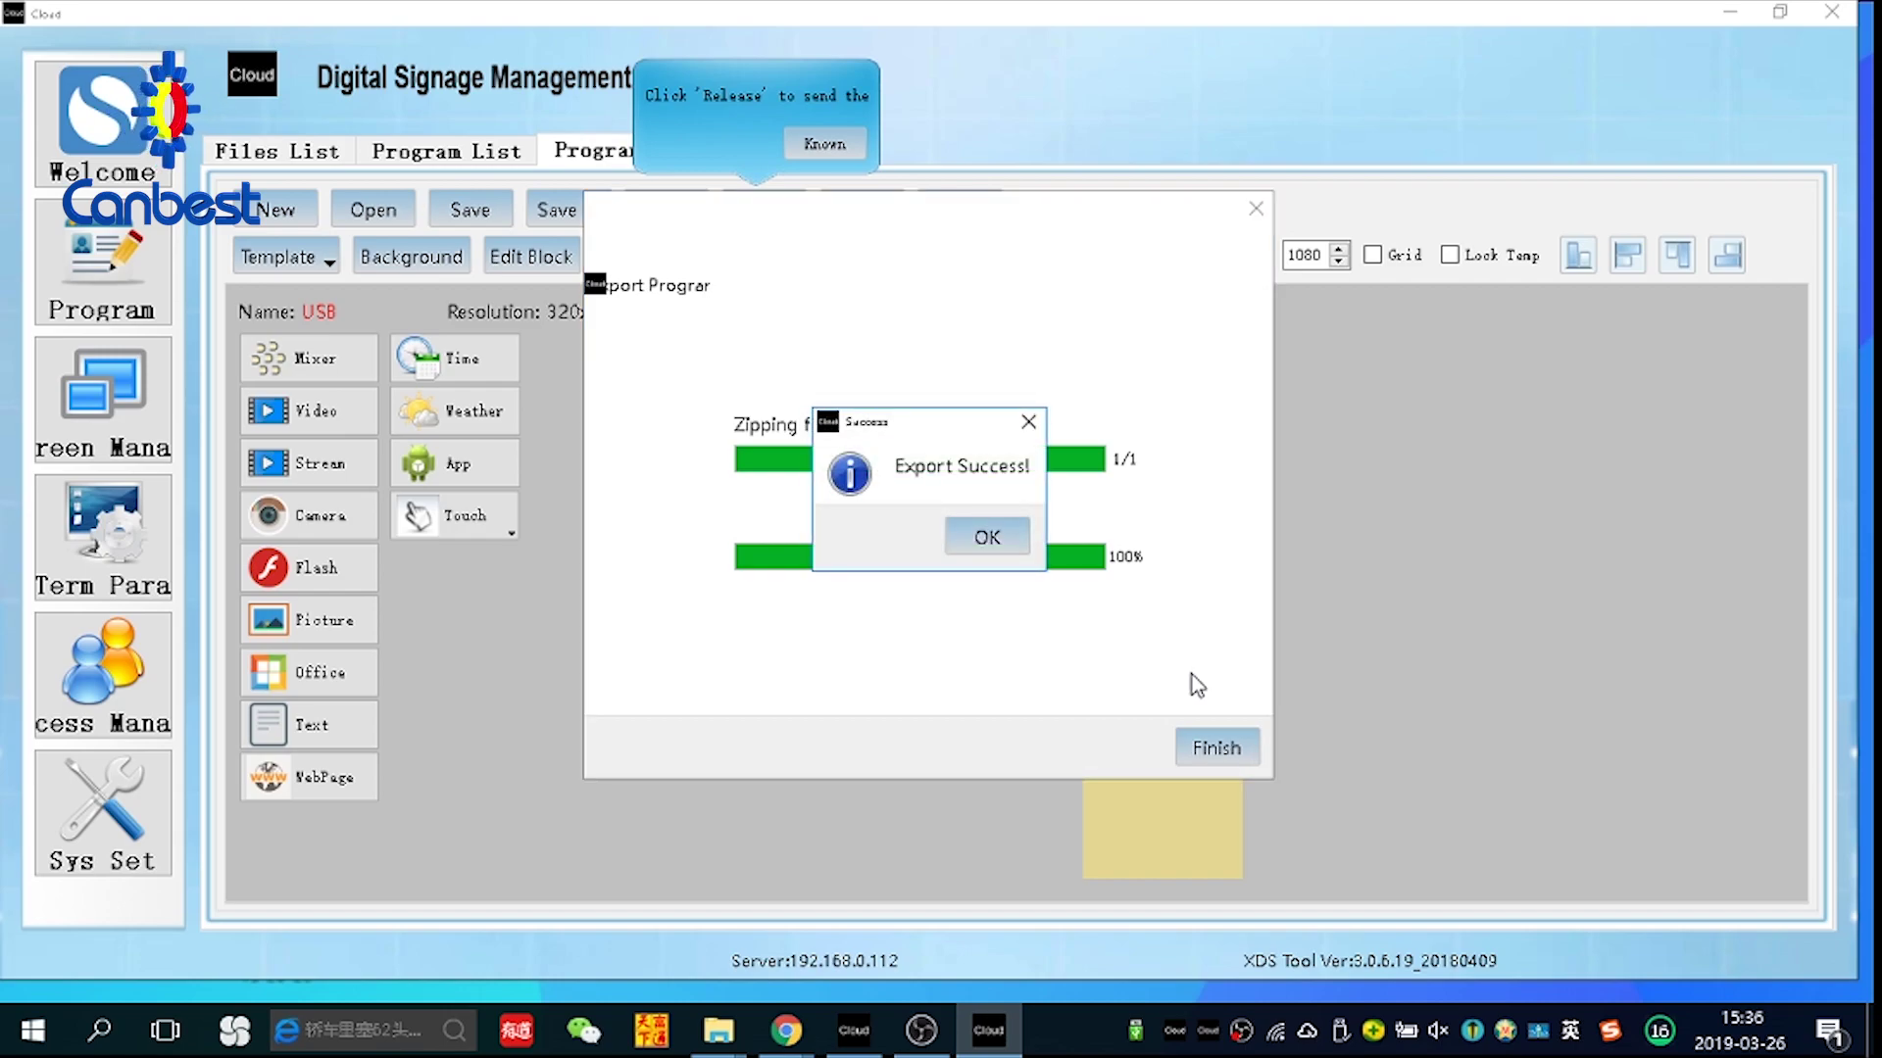
left_click(990, 535)
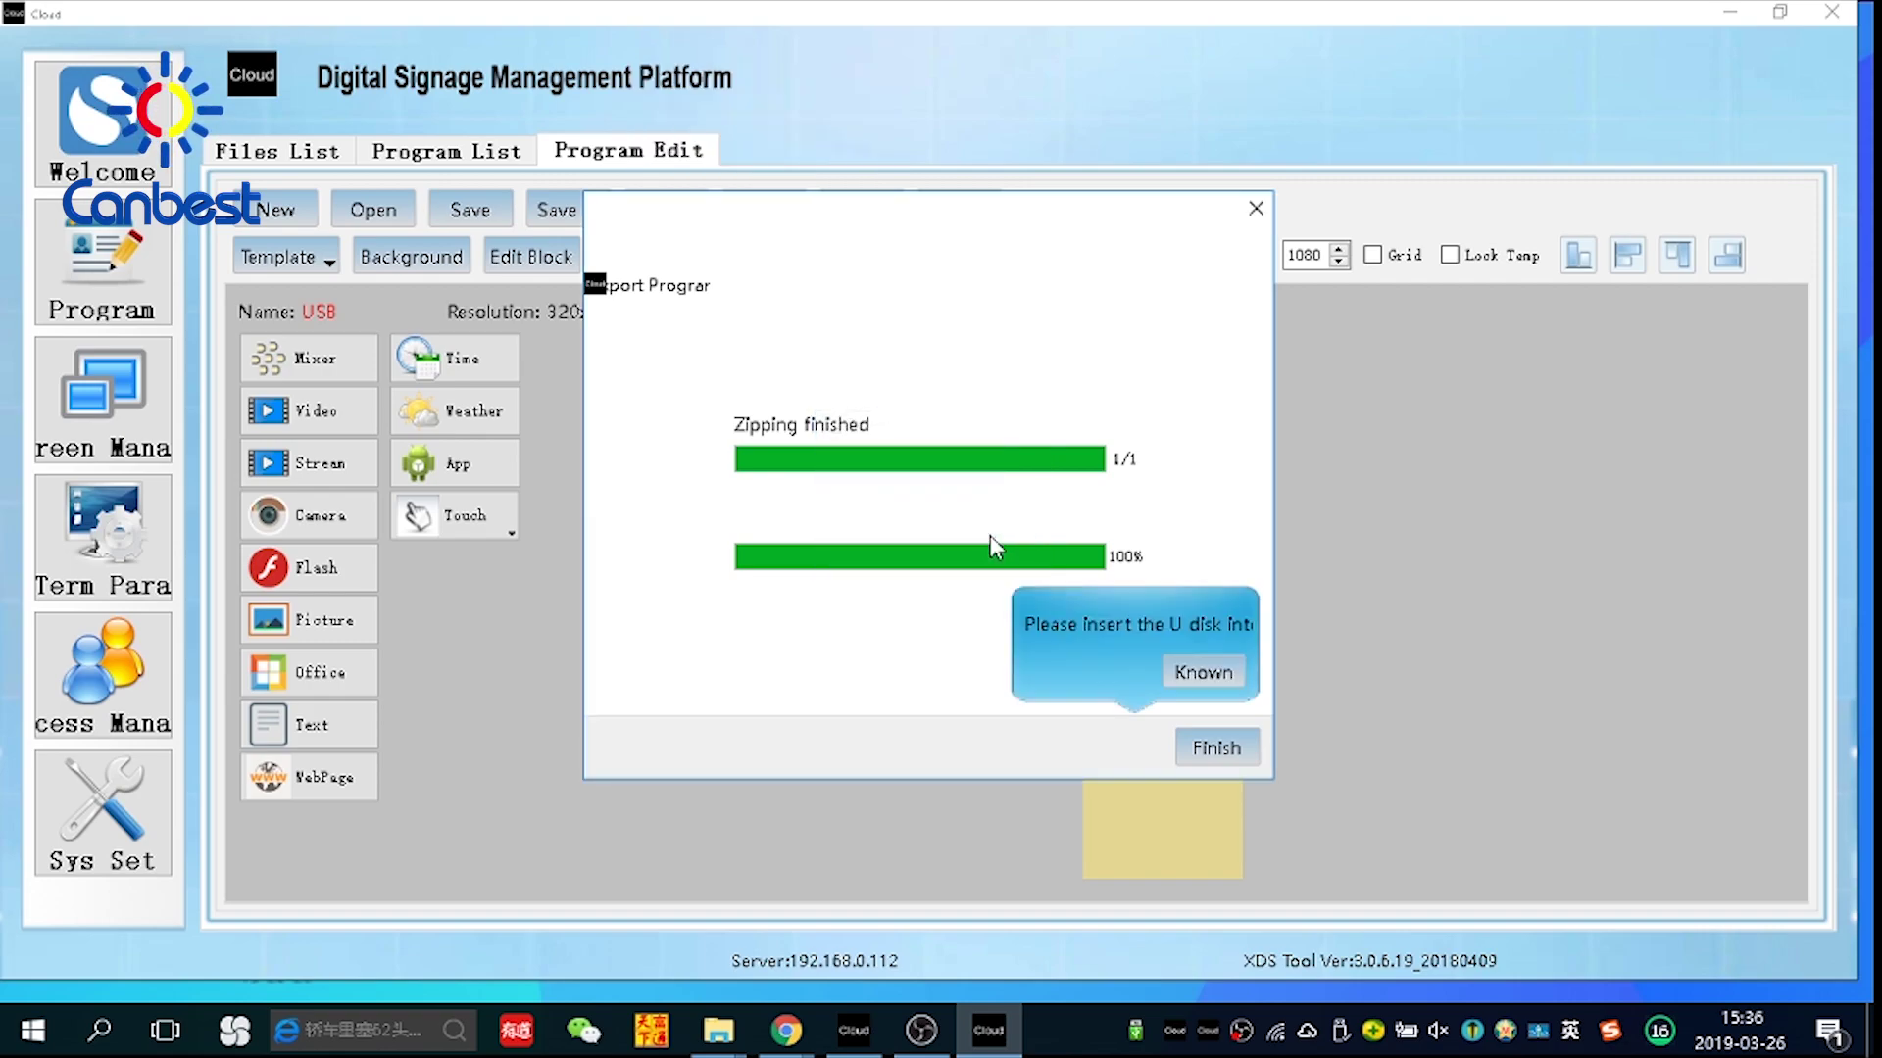
left_click(1215, 676)
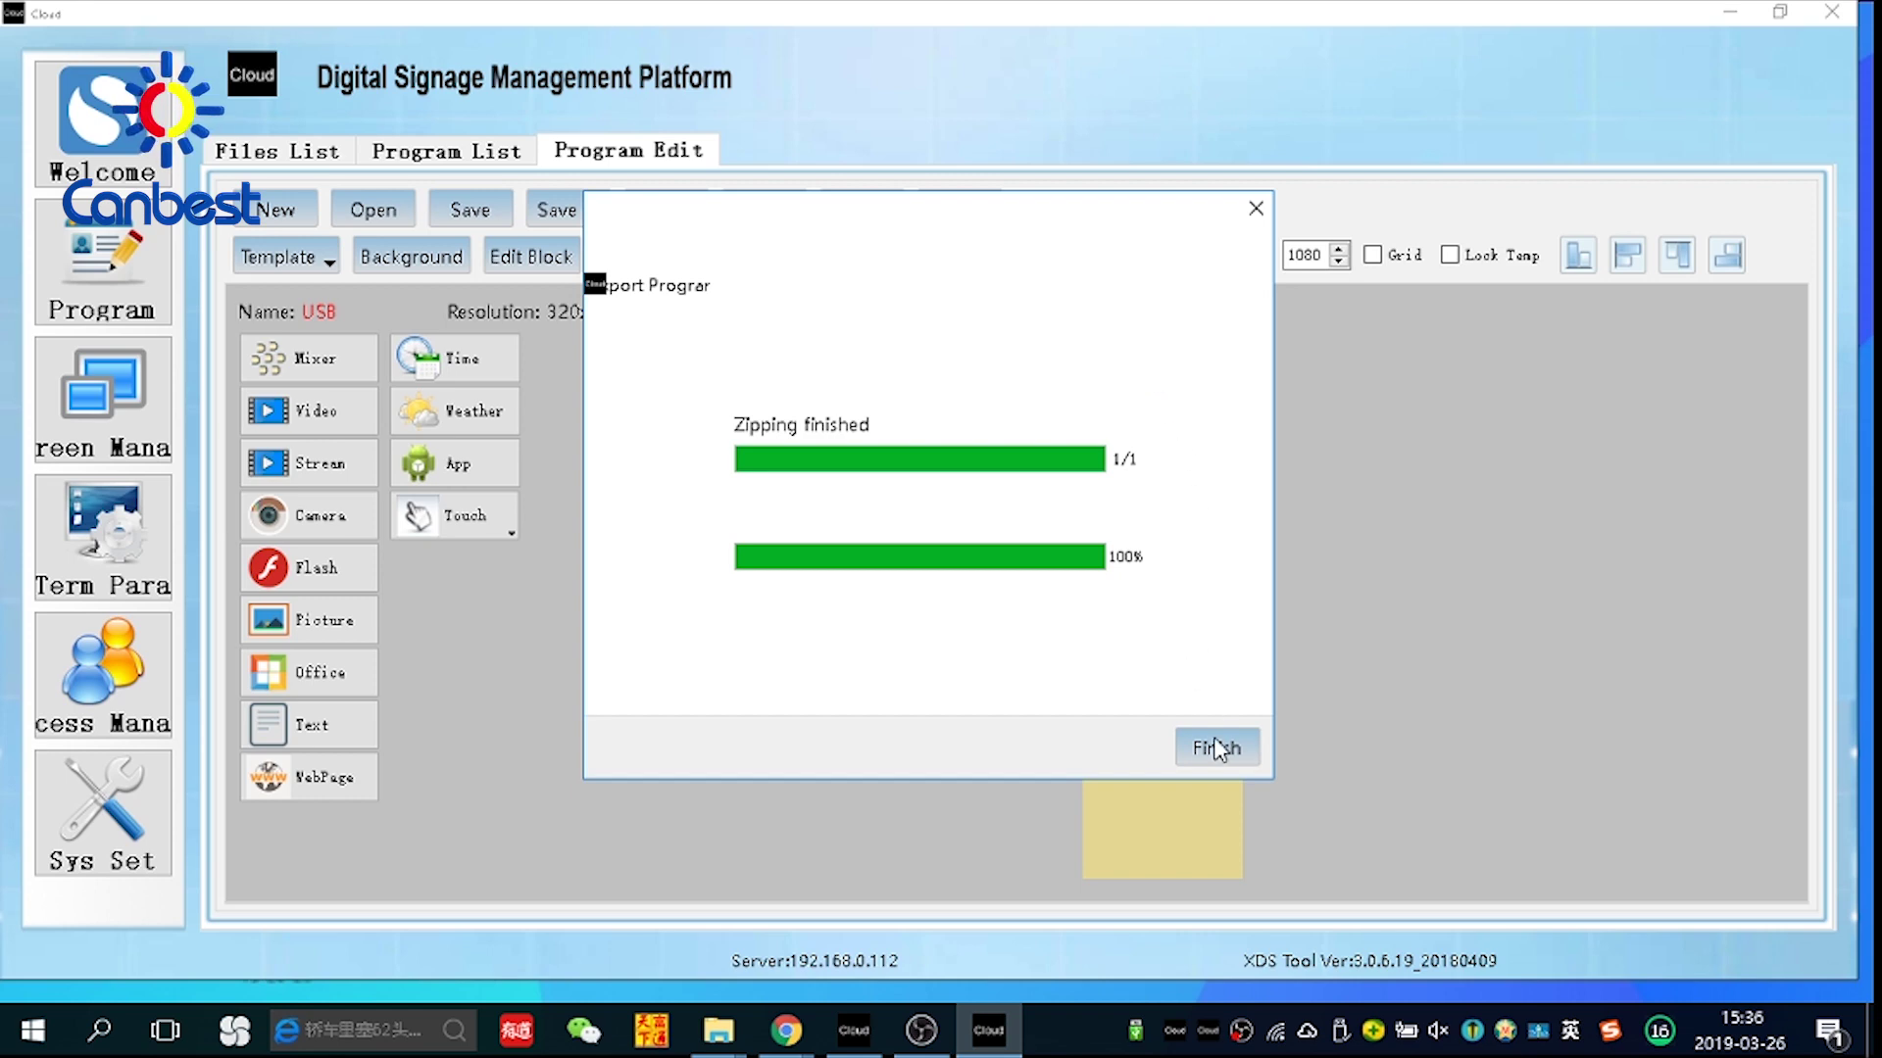
left_click(1221, 747)
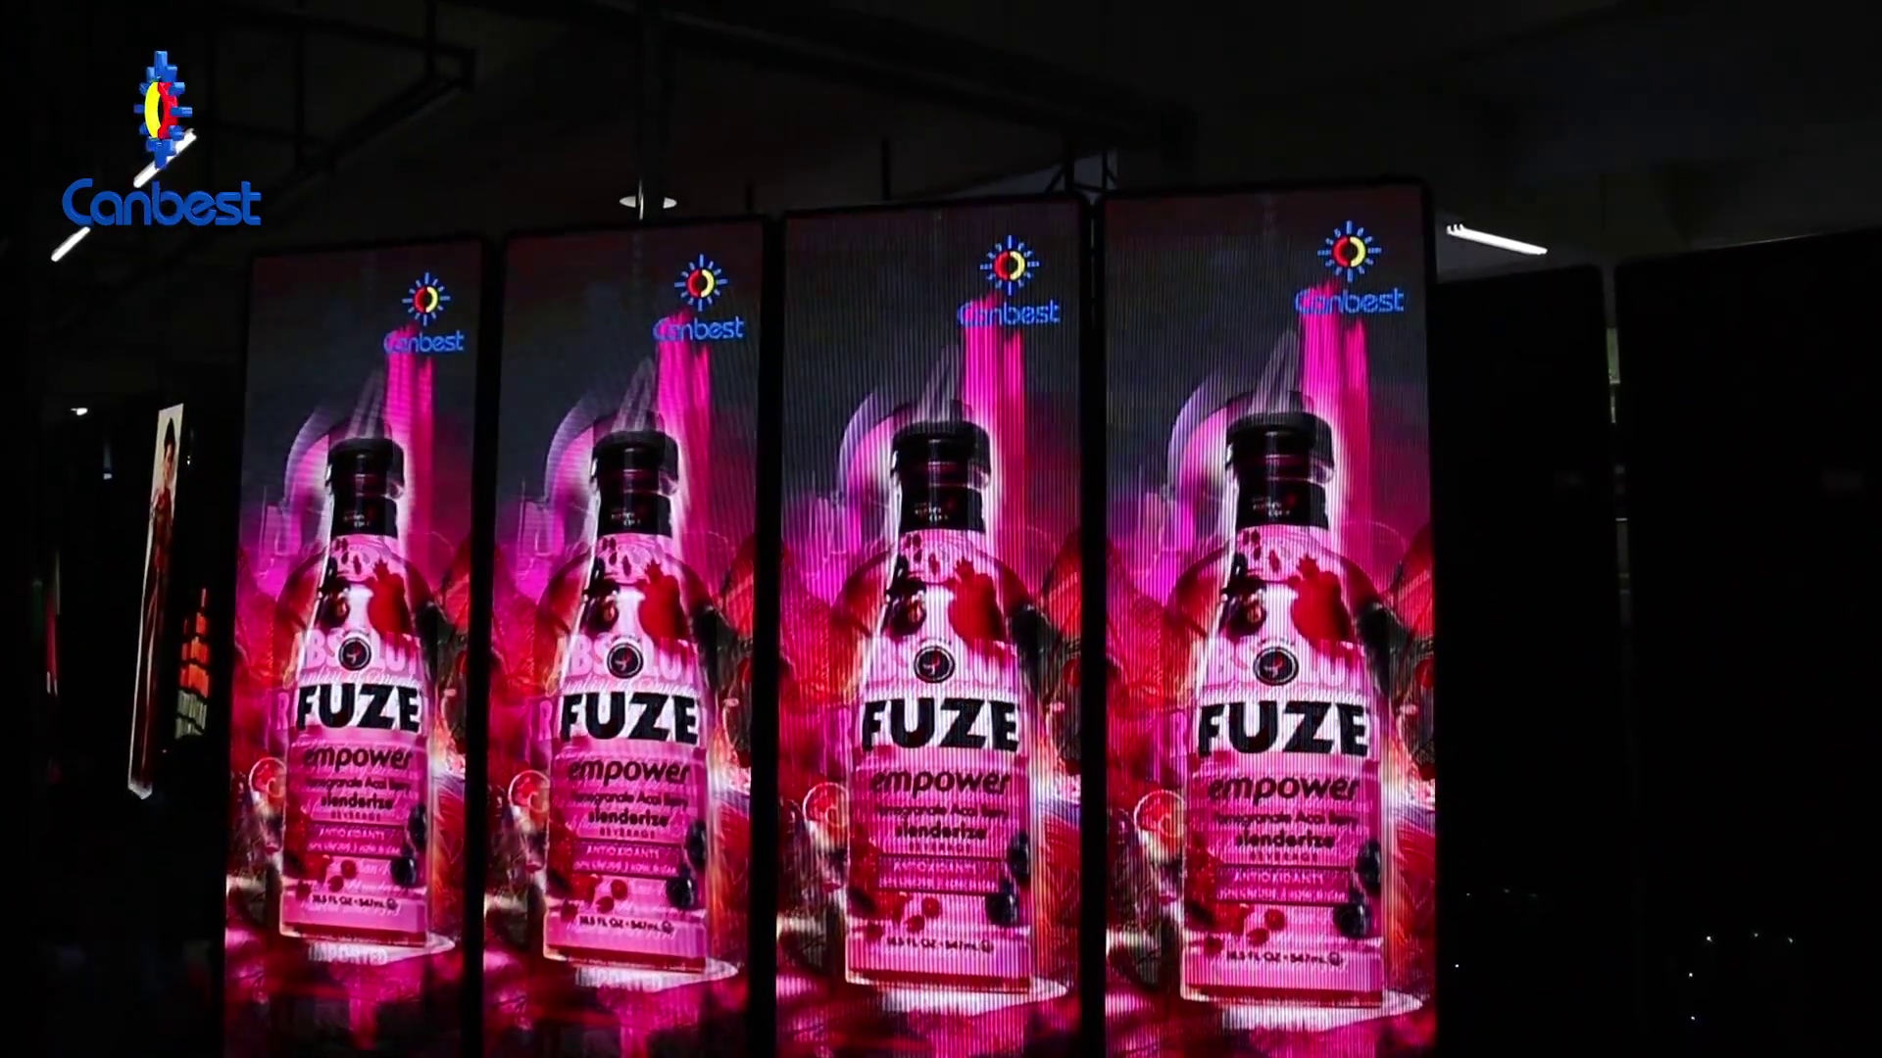